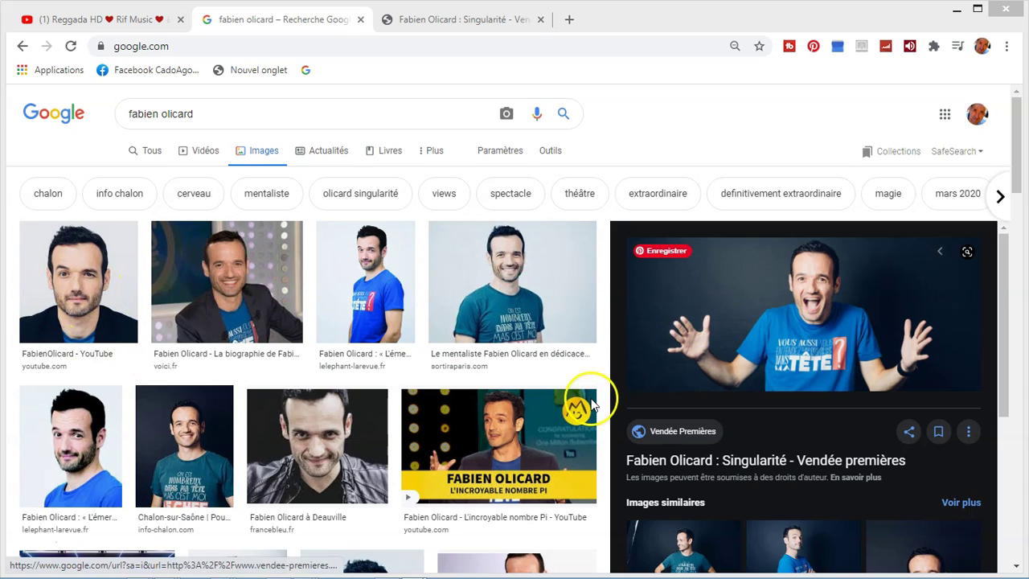
Step: Preview the 'fabien olicard' image results one by one up to France Bleu's Deauville photo
{"action": "left_click", "coordinate": [109, 305]}
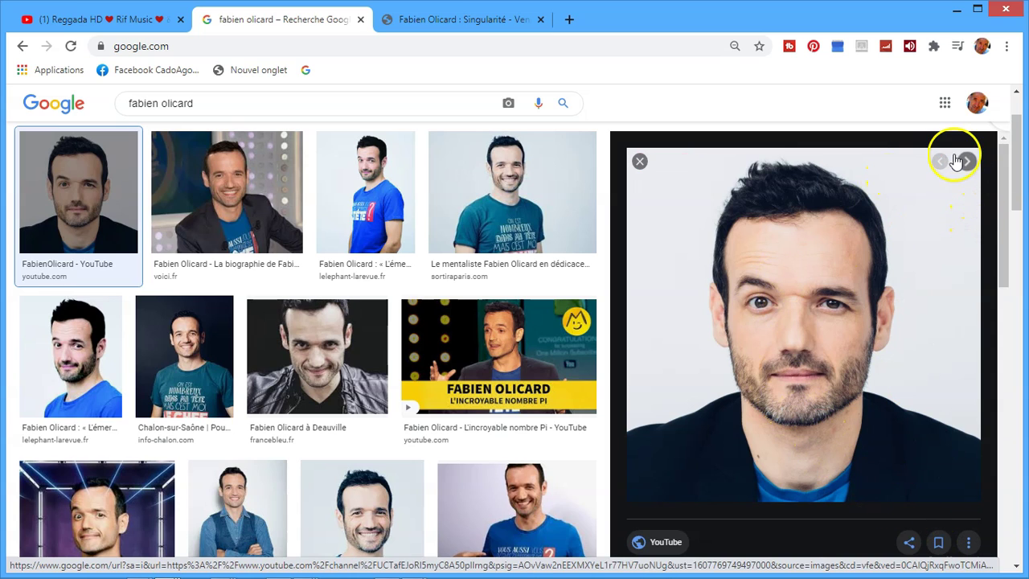
{"action": "left_click", "coordinate": [969, 163]}
{"action": "left_click", "coordinate": [968, 163]}
{"action": "left_click", "coordinate": [969, 163]}
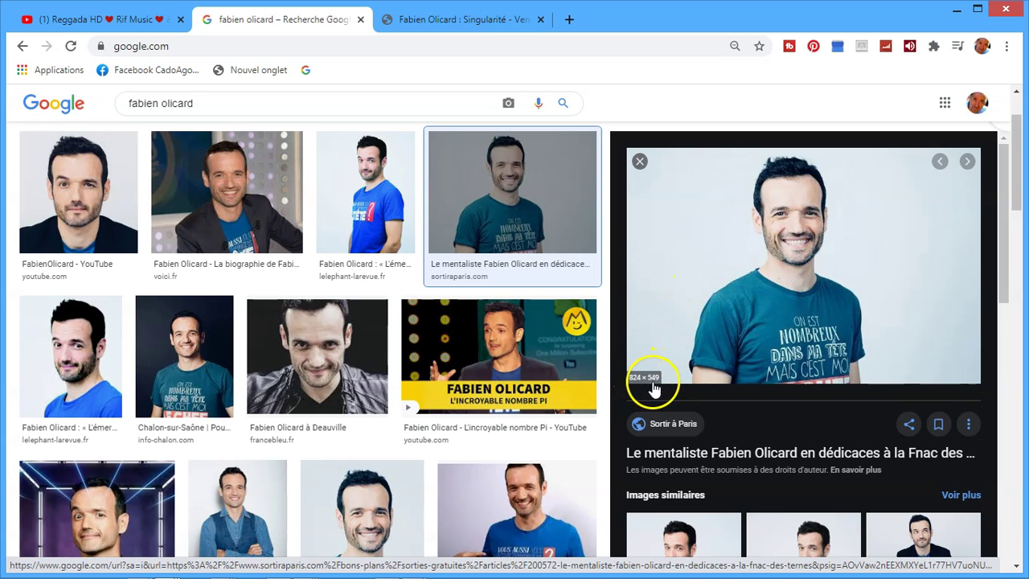
{"action": "mouse_move", "coordinate": [804, 322]}
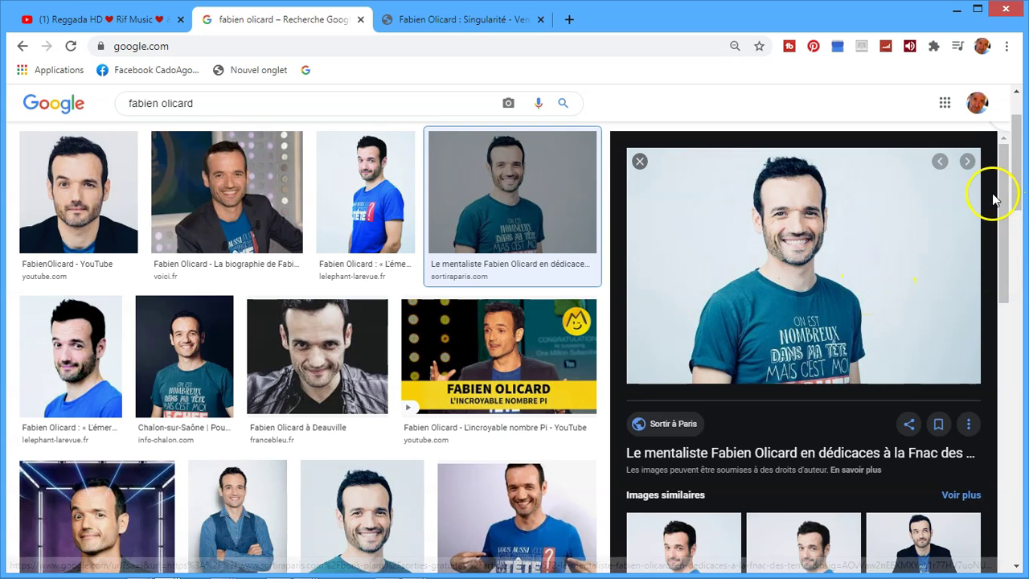
{"action": "left_click", "coordinate": [968, 162]}
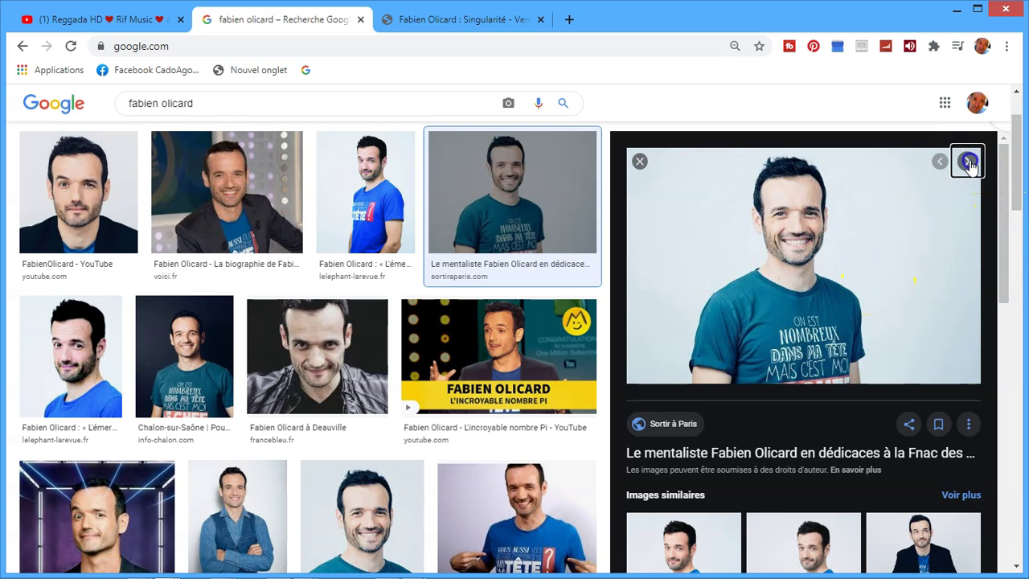
{"action": "left_click", "coordinate": [968, 162]}
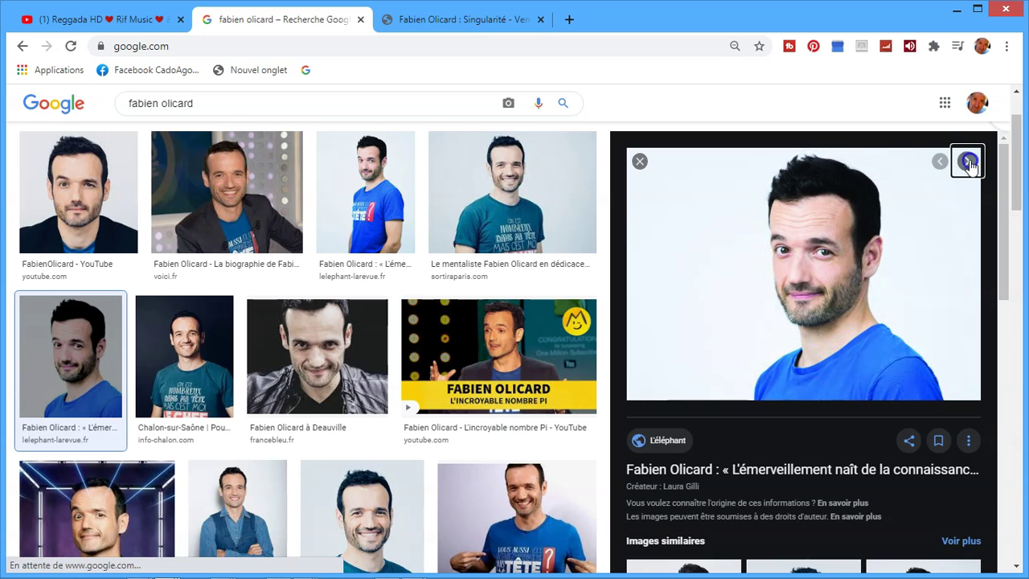
{"action": "left_click", "coordinate": [968, 163]}
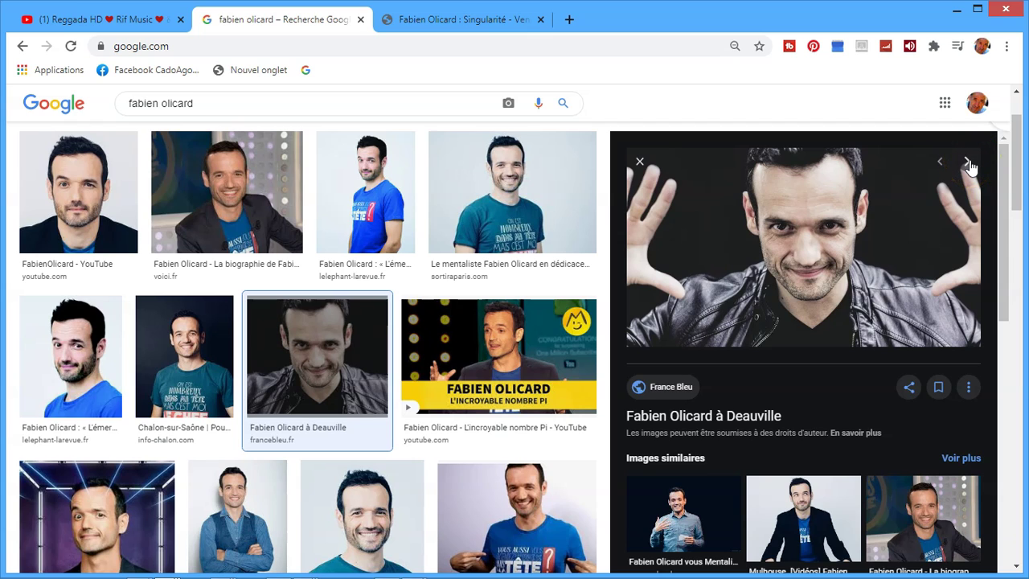
Step: Step the preview on to Midi Libre's Lunel show photo in the blue T-shirt
{"action": "left_click", "coordinate": [968, 163]}
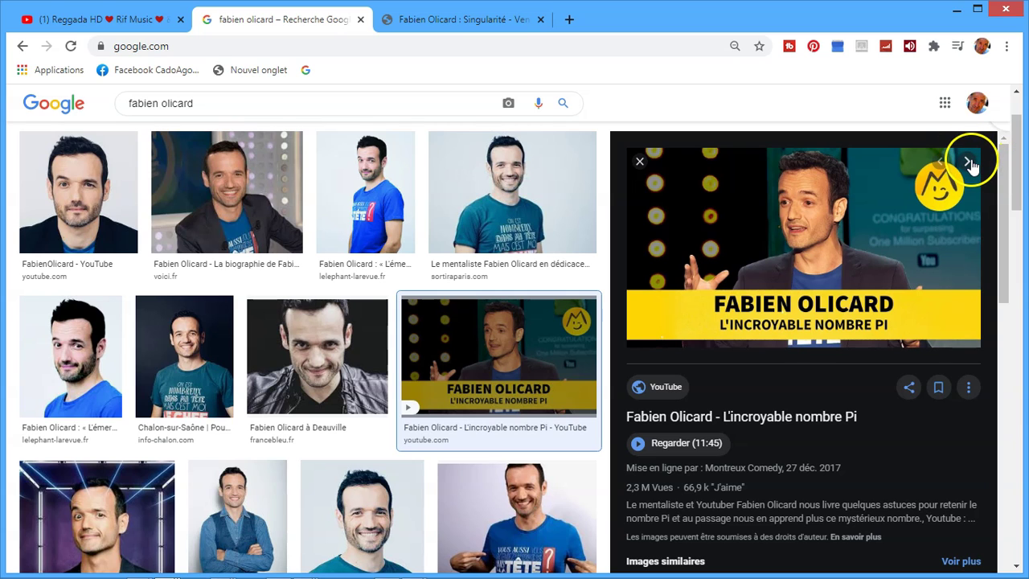
{"action": "left_click", "coordinate": [969, 163]}
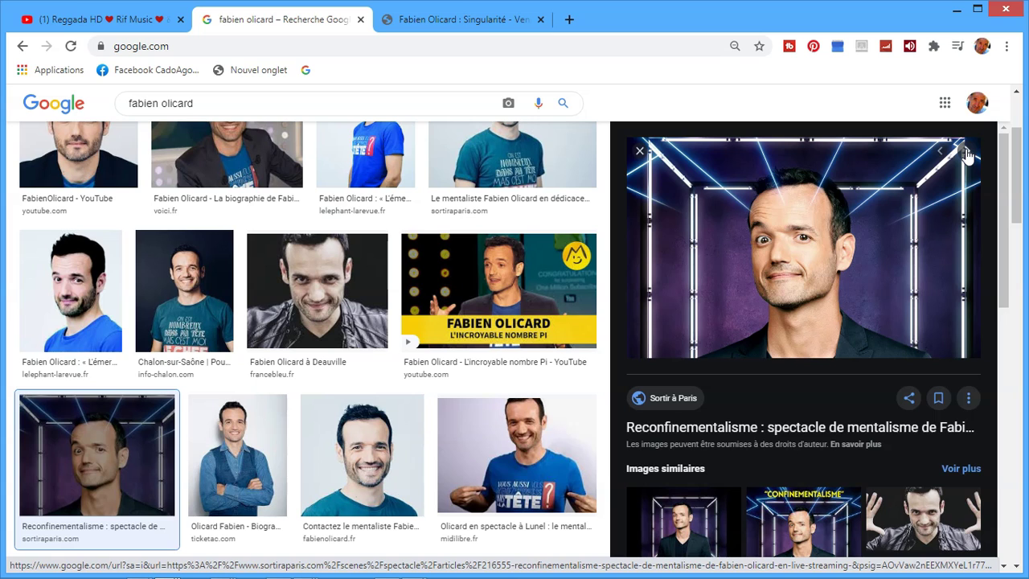
{"action": "left_click", "coordinate": [967, 153]}
{"action": "left_click", "coordinate": [967, 152]}
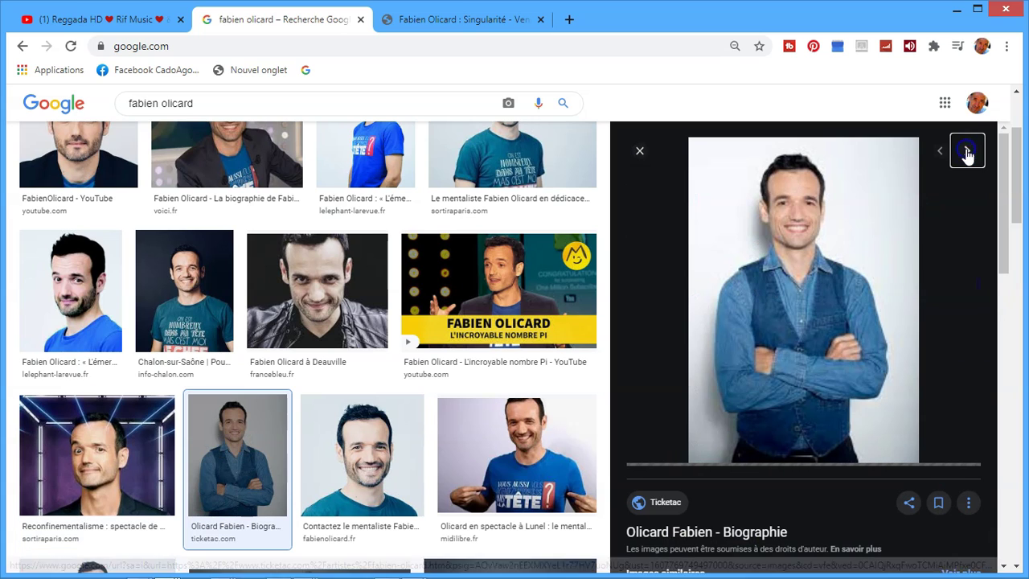
{"action": "left_click", "coordinate": [968, 153]}
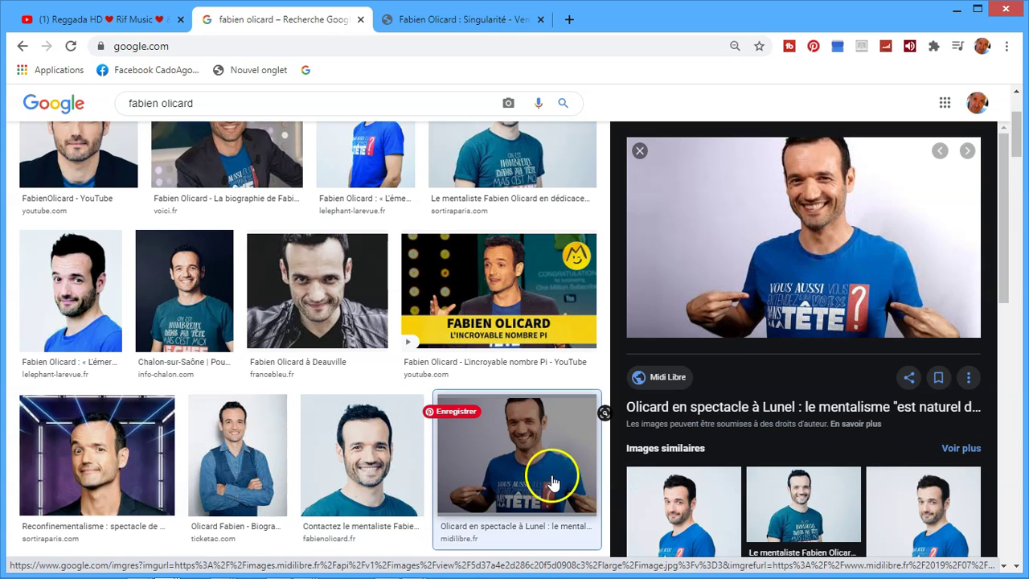
{"action": "mouse_move", "coordinate": [675, 322]}
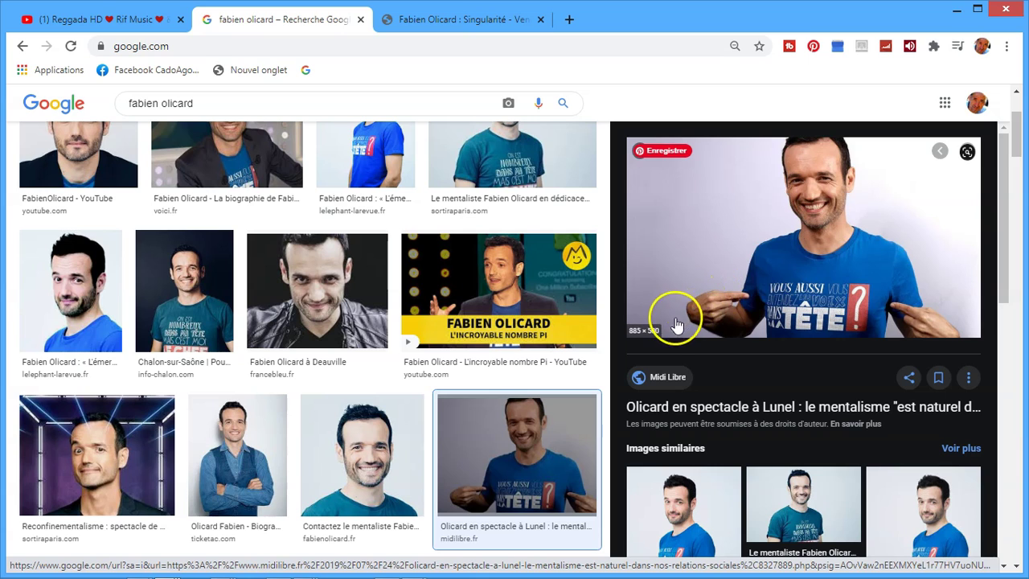
Step: Scroll through the Lunel photo's similar images and return to the preview image
{"action": "scroll", "coordinate": [764, 334], "scroll_direction": "down", "scroll_amount": 1}
{"action": "scroll", "coordinate": [796, 366], "scroll_direction": "down", "scroll_amount": 1}
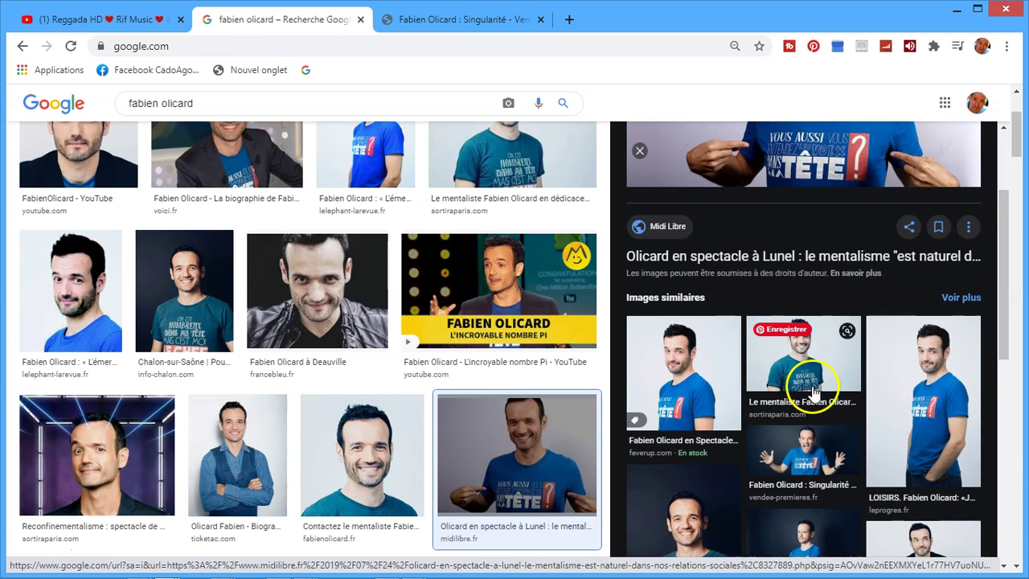
{"action": "scroll", "coordinate": [839, 393], "scroll_direction": "down", "scroll_amount": 1}
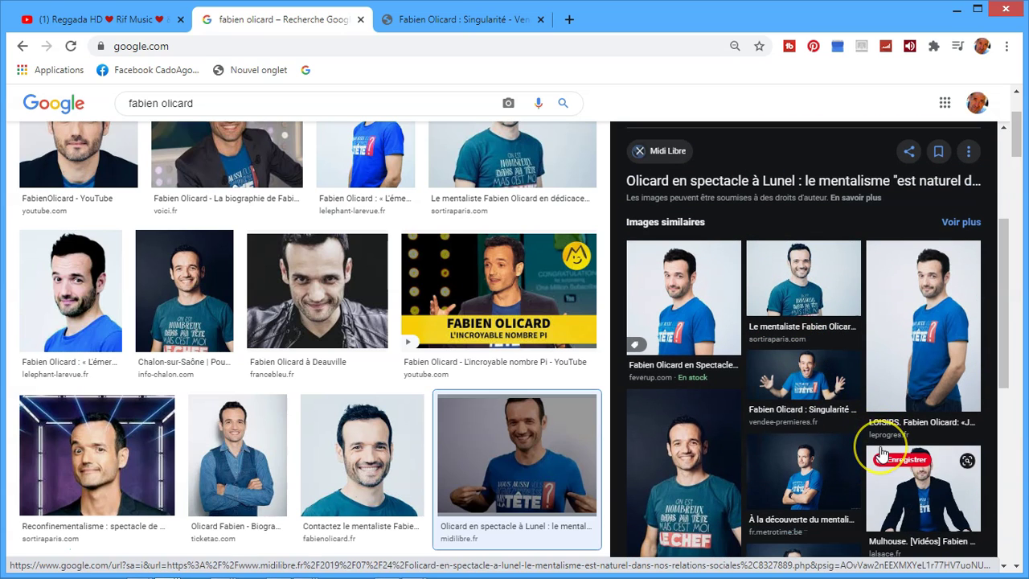
{"action": "scroll", "coordinate": [882, 452], "scroll_direction": "up", "scroll_amount": 3}
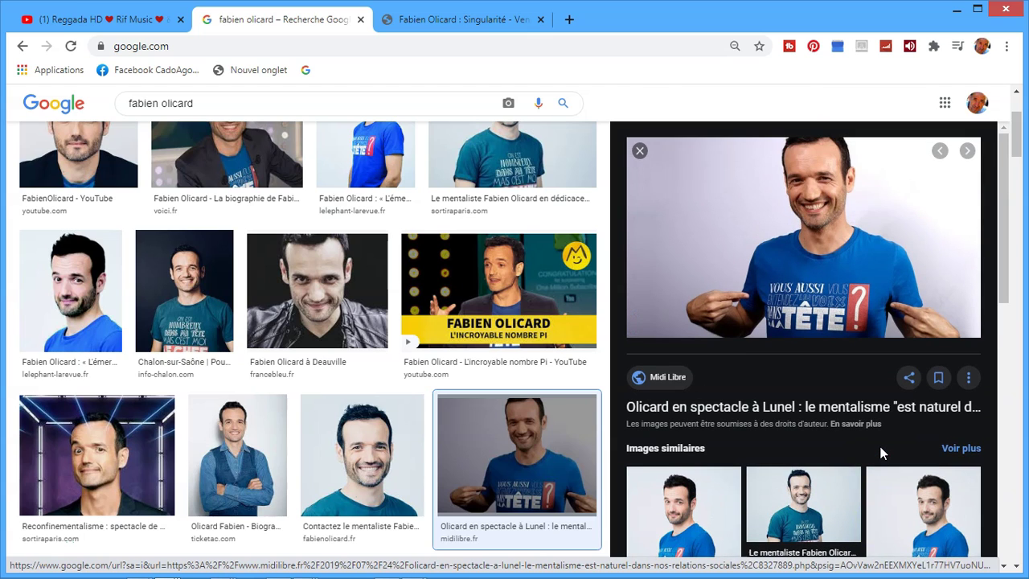
{"action": "left_click", "coordinate": [839, 242]}
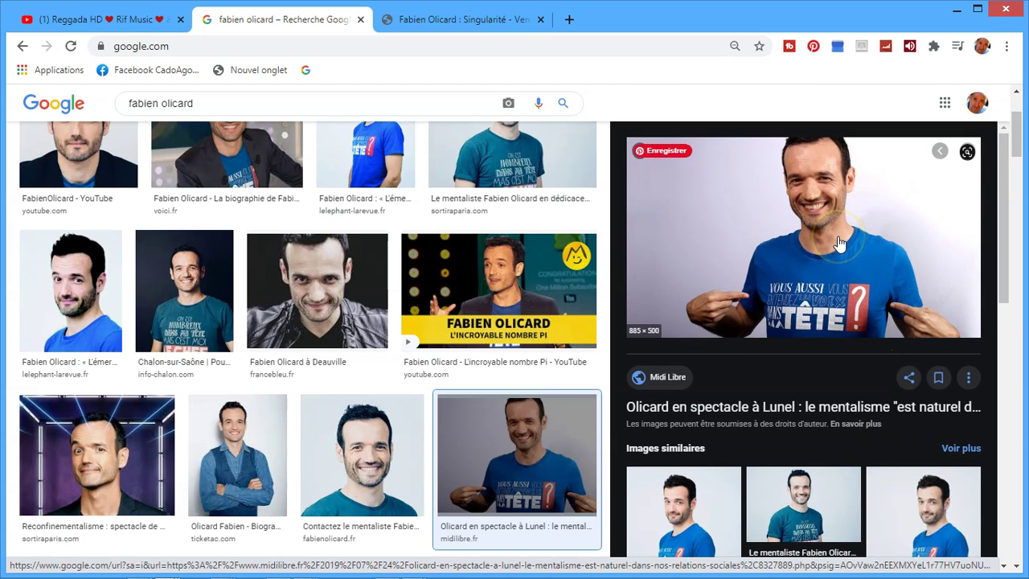
{"action": "left_click_drag", "start_coordinate": [859, 242], "coordinate": [824, 284]}
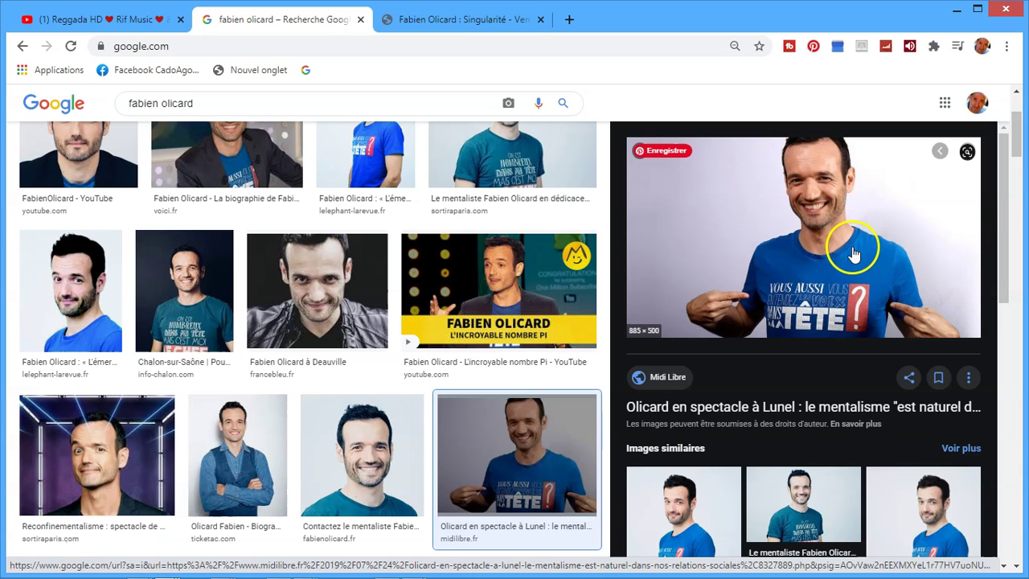
Step: Open the Midi Libre 'Olicard en spectacle à Lunel' article in a new tab and browse it
{"action": "left_click", "coordinate": [824, 284]}
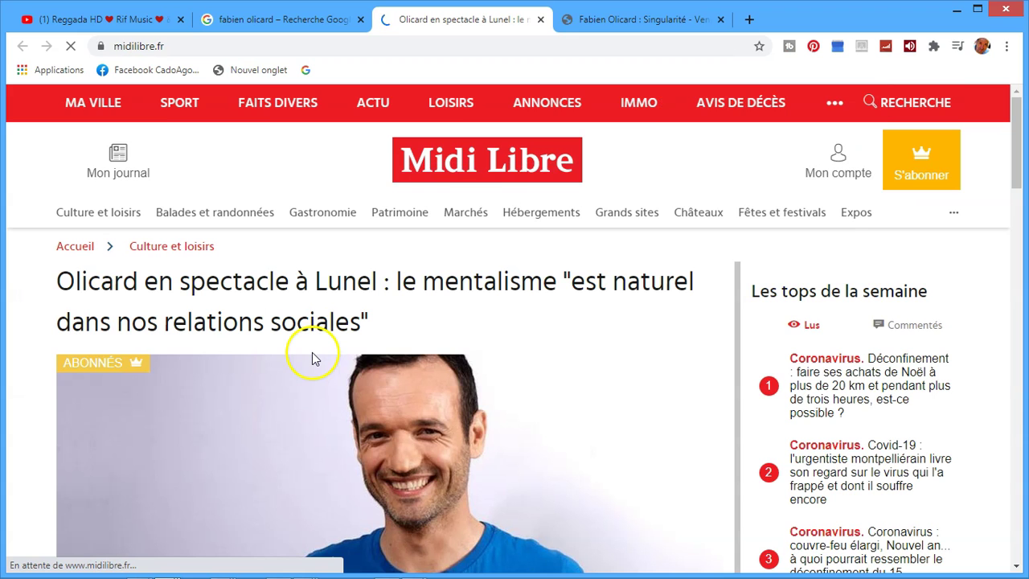
{"action": "scroll", "coordinate": [515, 464], "scroll_direction": "down", "scroll_amount": 3}
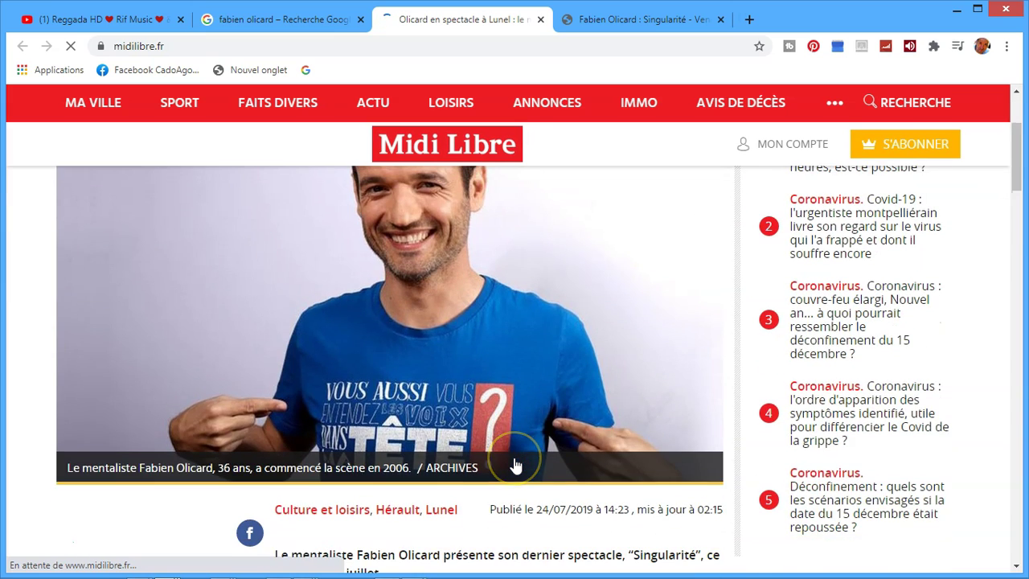
{"action": "scroll", "coordinate": [334, 419], "scroll_direction": "down", "scroll_amount": 1}
{"action": "scroll", "coordinate": [334, 420], "scroll_direction": "up", "scroll_amount": 2}
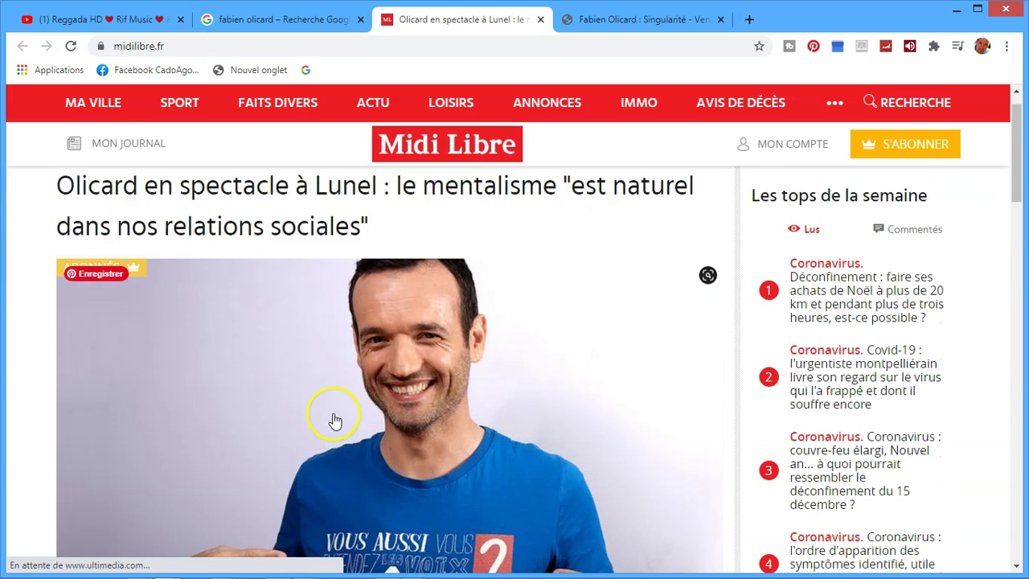
{"action": "scroll", "coordinate": [334, 420], "scroll_direction": "down", "scroll_amount": 1}
{"action": "left_click", "coordinate": [346, 322]}
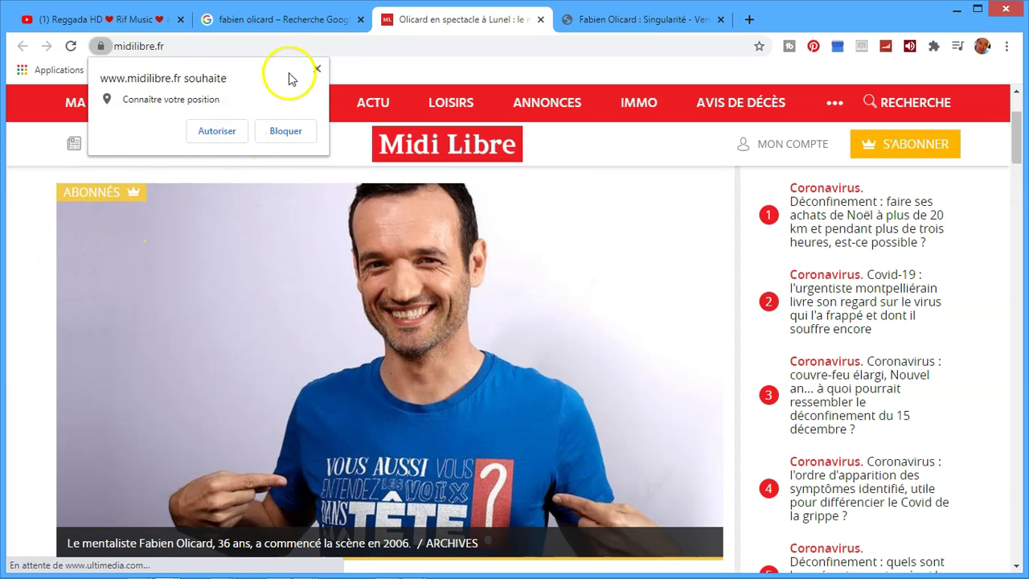
Step: Dismiss the location prompt and copy the article's blue T-shirt photo (Copier l'image)
{"action": "left_click", "coordinate": [316, 69]}
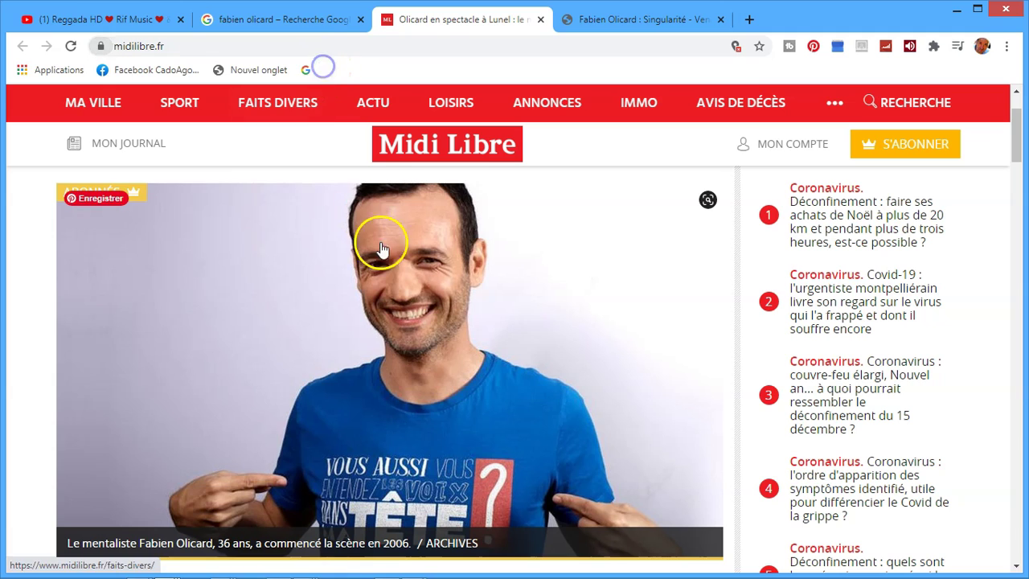
{"action": "right_click", "coordinate": [398, 305]}
{"action": "left_click", "coordinate": [466, 349]}
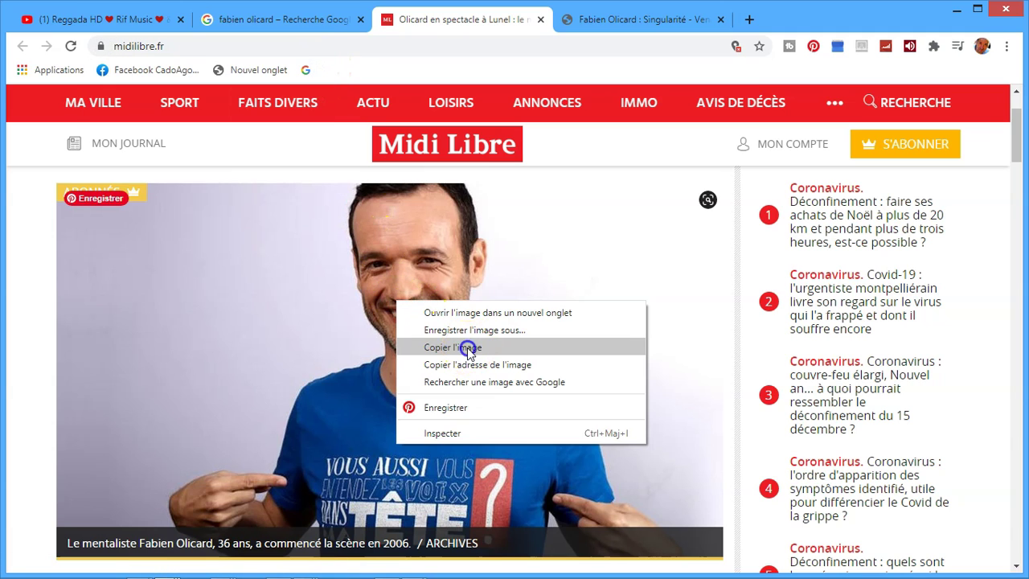
{"action": "mouse_move", "coordinate": [278, 568]}
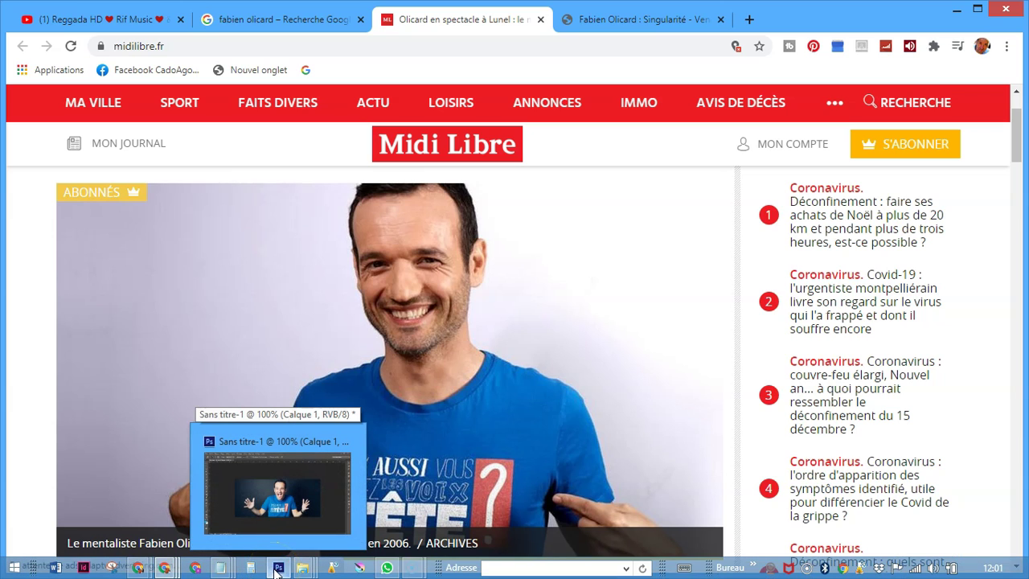
Step: In Photoshop, create a new 885 × 500 px document from the Presse-papiers preset
{"action": "left_click", "coordinate": [277, 569]}
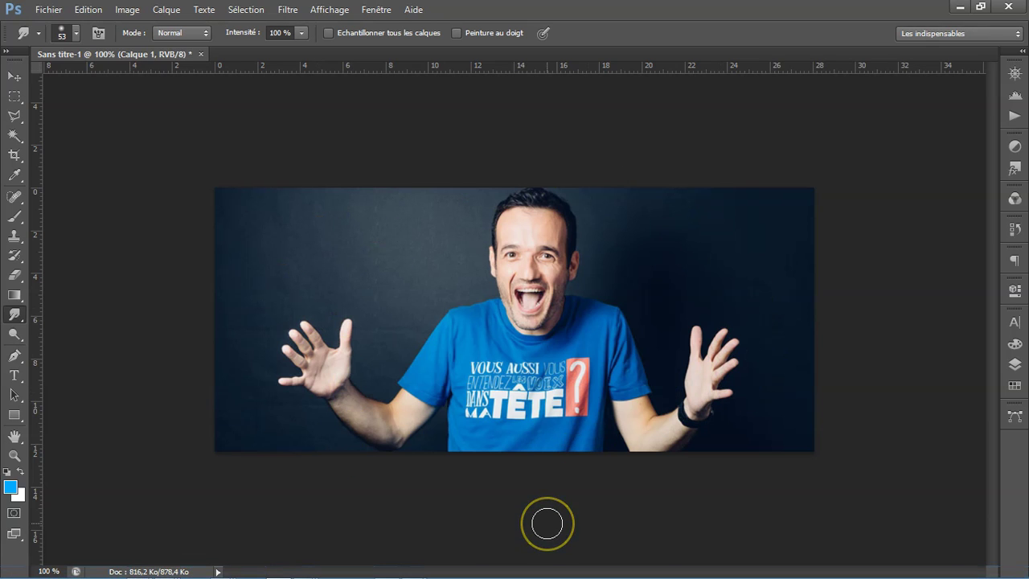
{"action": "left_click", "coordinate": [532, 504]}
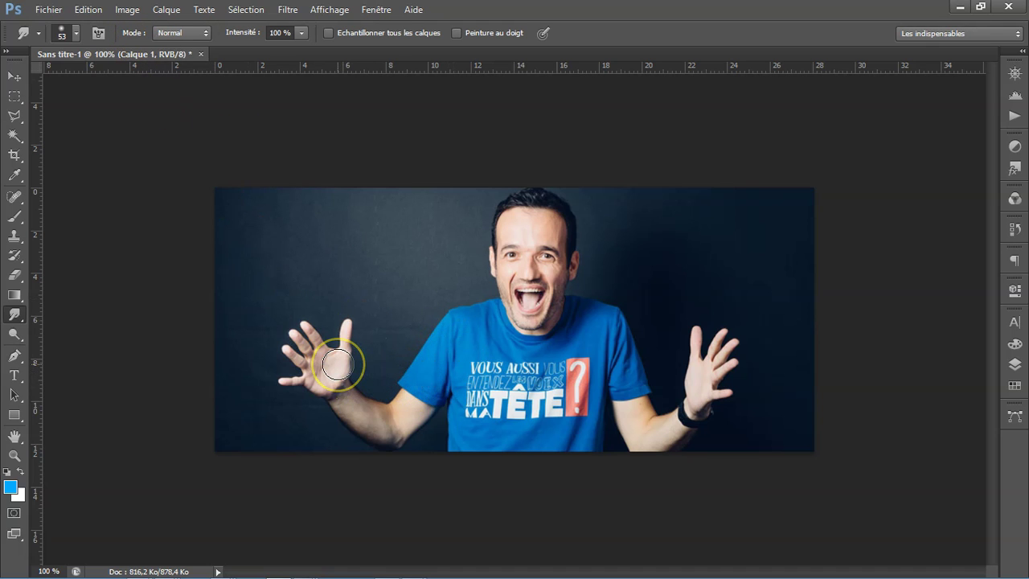
{"action": "left_click_drag", "start_coordinate": [336, 365], "coordinate": [355, 390]}
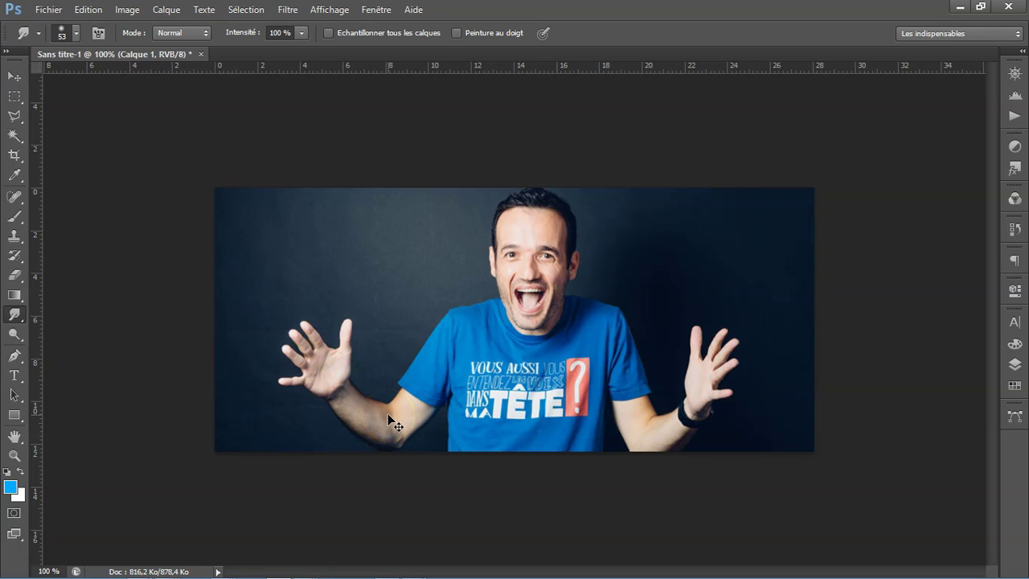
{"action": "left_click", "coordinate": [48, 11]}
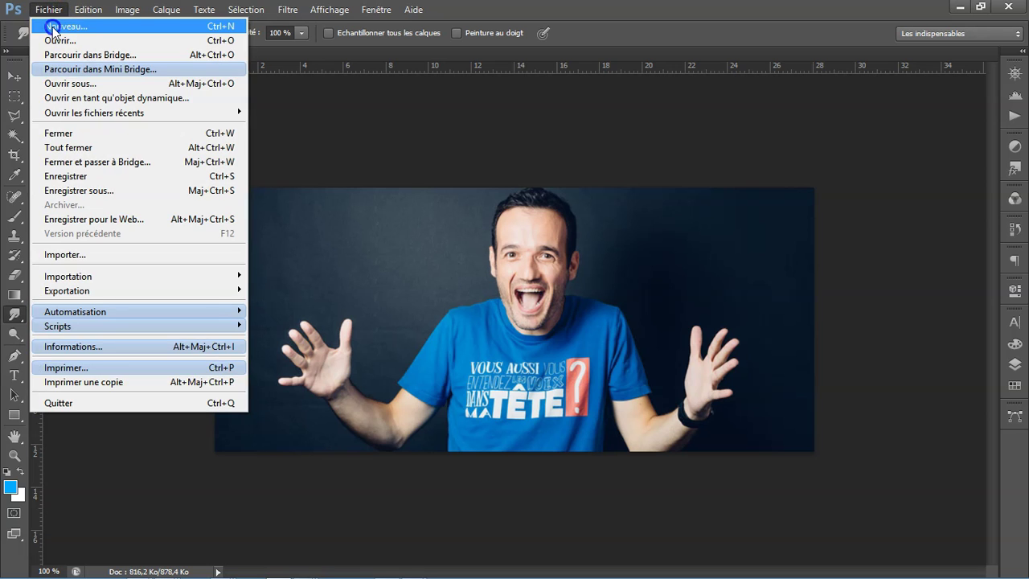
{"action": "left_click", "coordinate": [52, 26]}
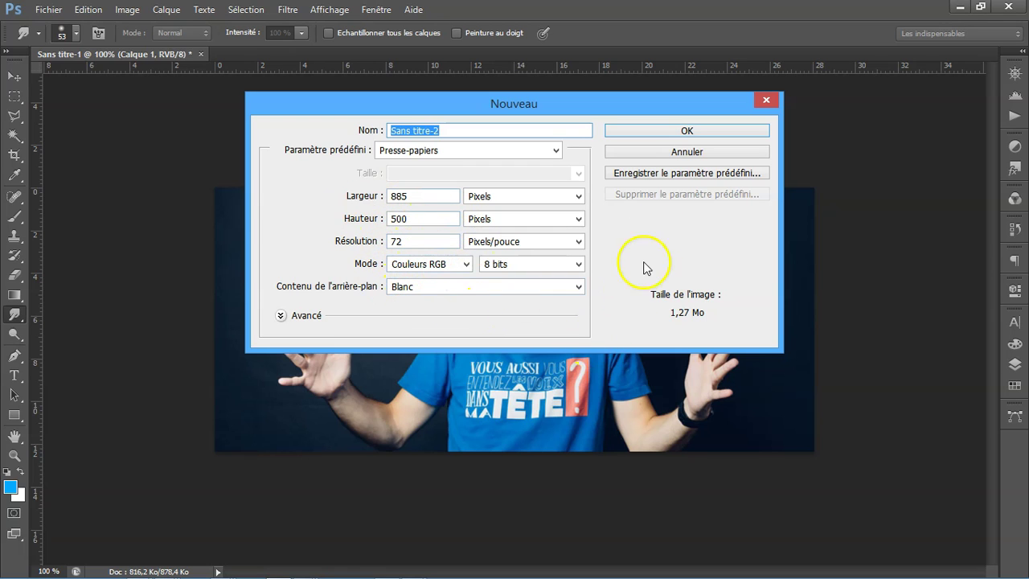
{"action": "left_click", "coordinate": [705, 132]}
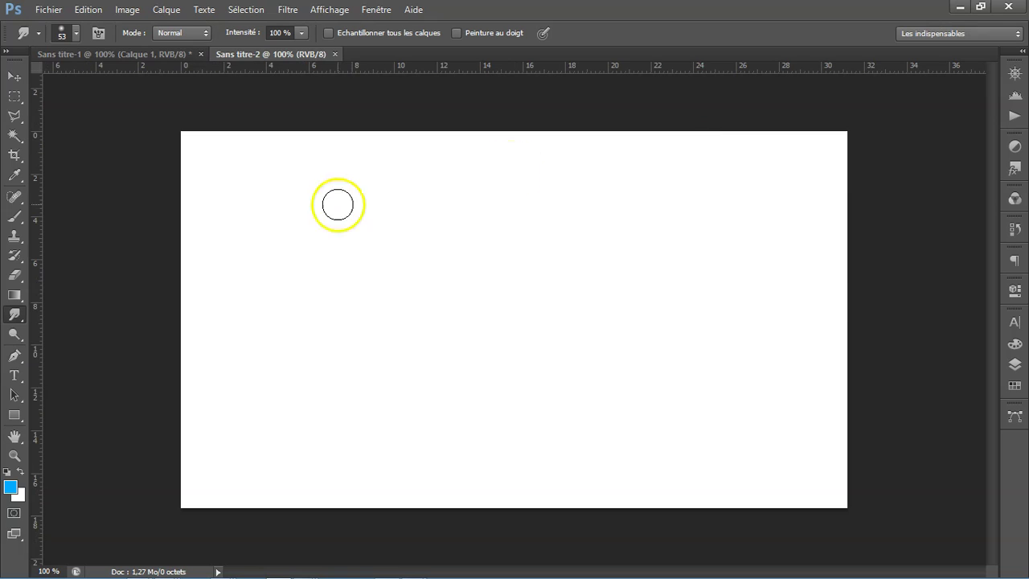
Step: Paste the blue T-shirt photo into Sans titre-2 as Calque 1
{"action": "left_click", "coordinate": [87, 9]}
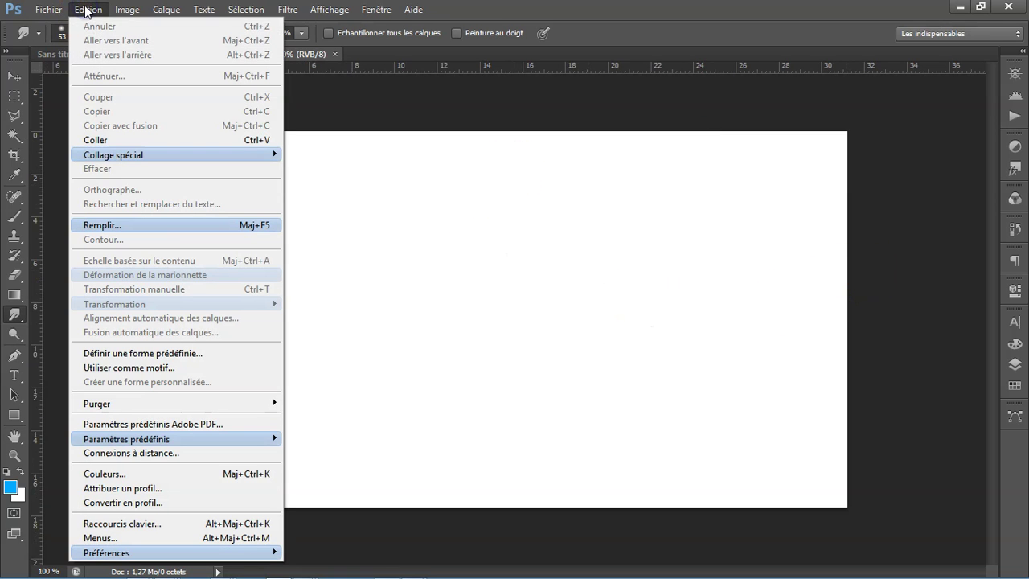
{"action": "left_click", "coordinate": [103, 139]}
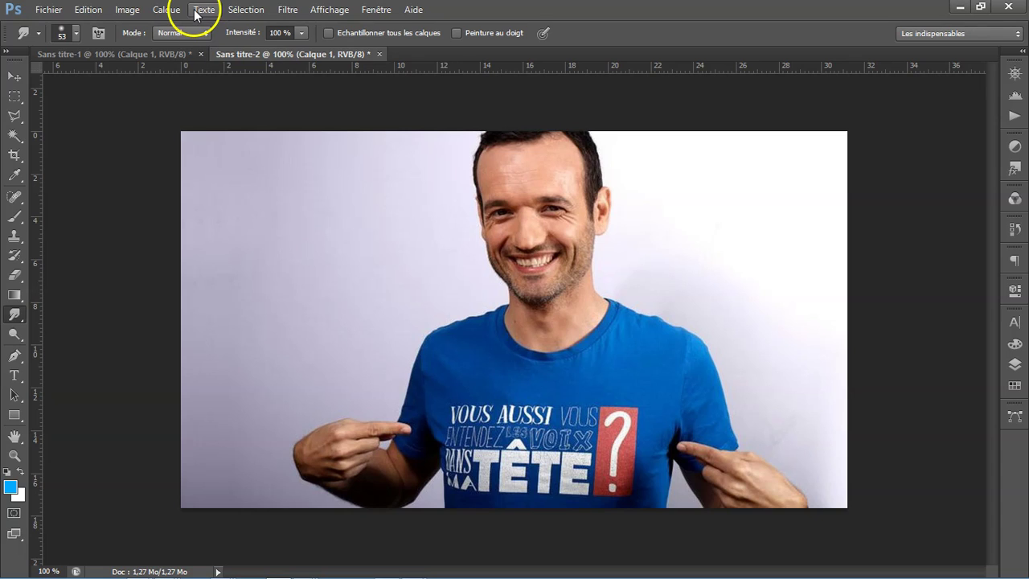
{"action": "left_click", "coordinate": [127, 10]}
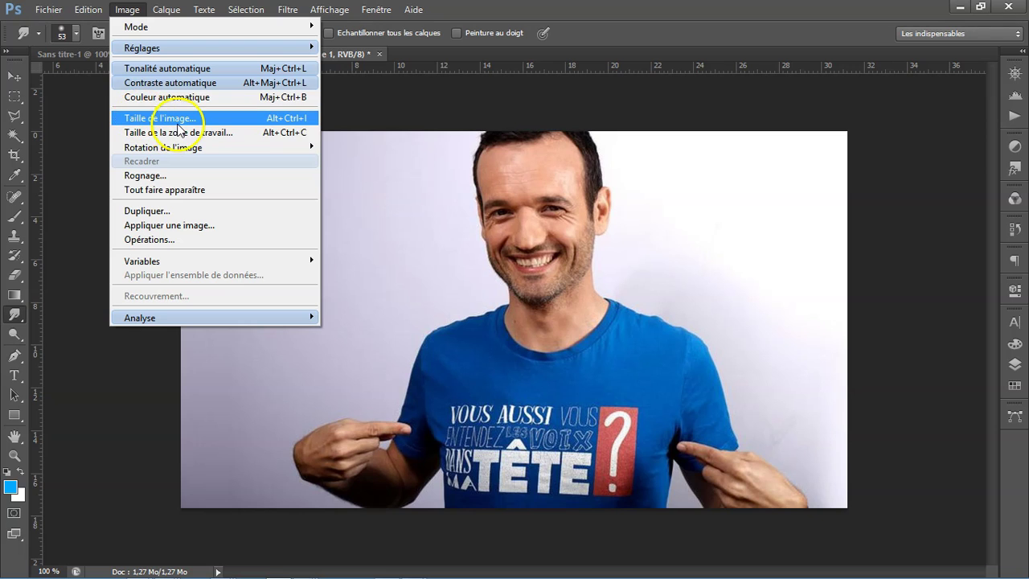
Step: Resample the image to 155 ppi (1905 × 1076 px) and fit it to the window
{"action": "left_click", "coordinate": [178, 120]}
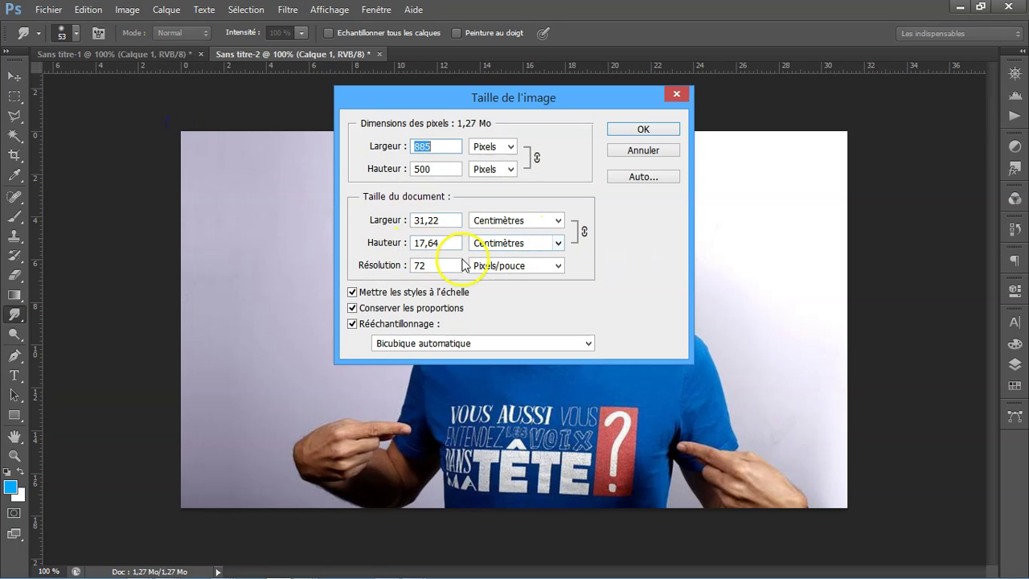
{"action": "double_click", "coordinate": [450, 266]}
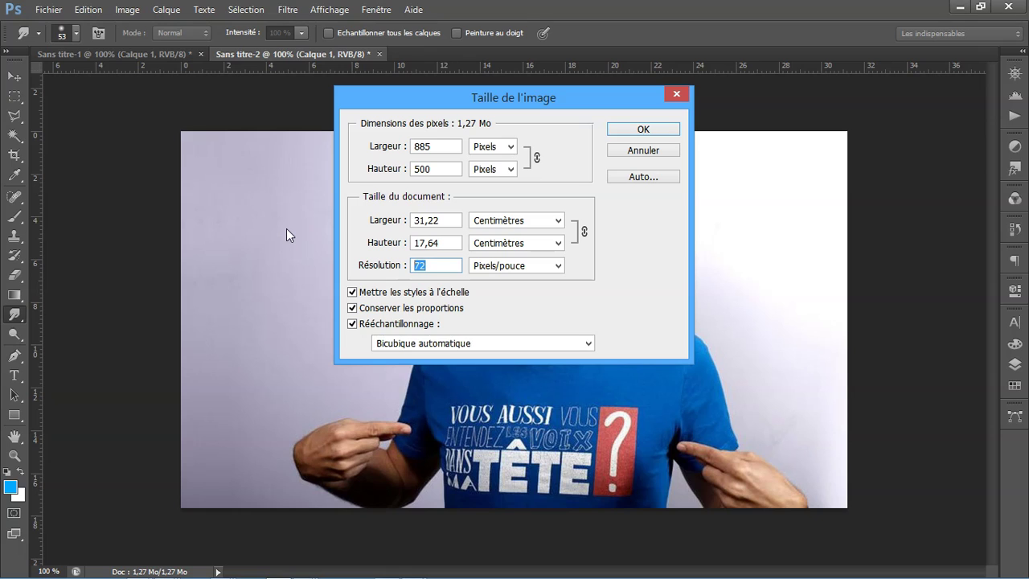
{"action": "type", "text": "155"}
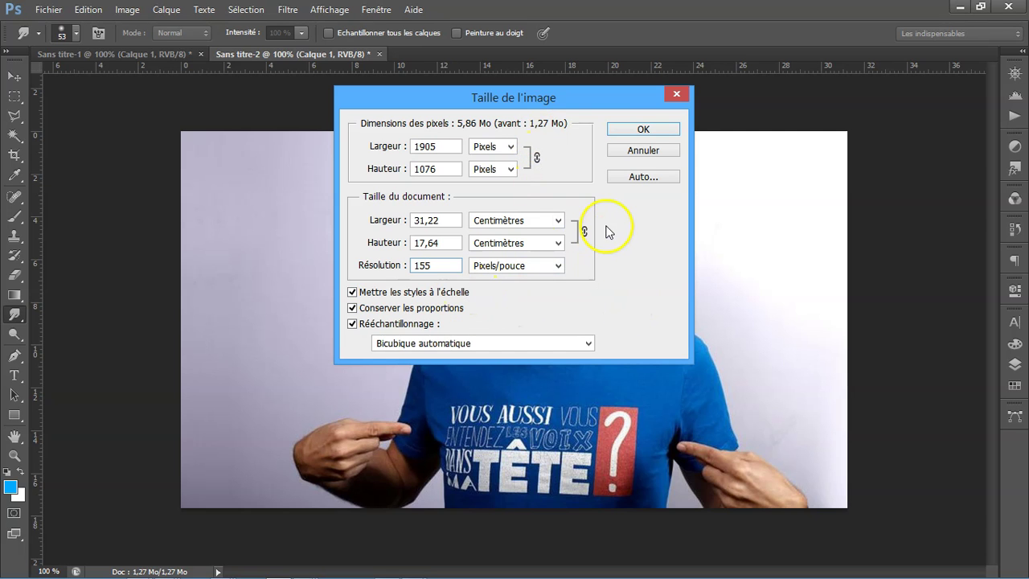
{"action": "left_click", "coordinate": [643, 128]}
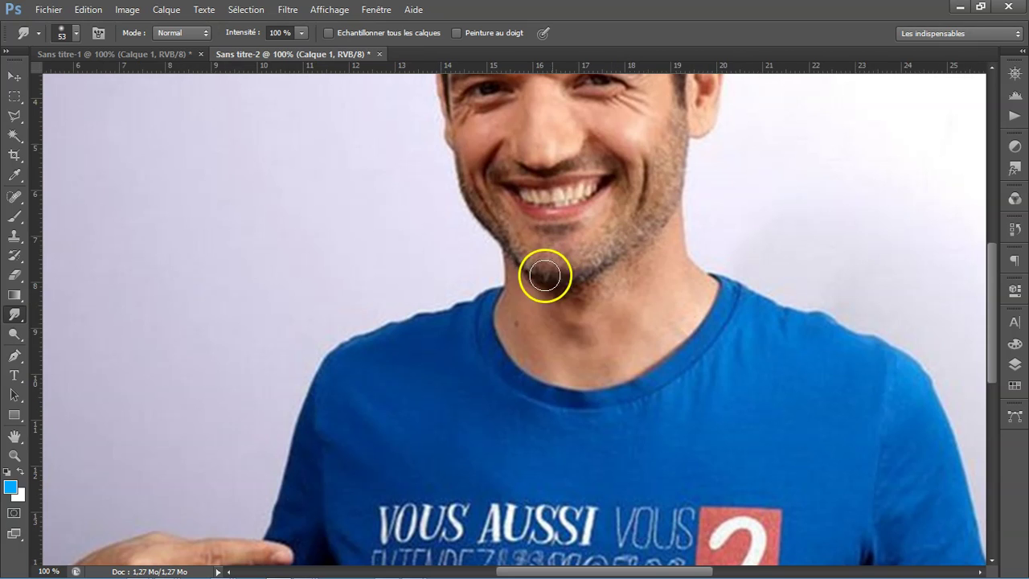
{"action": "mouse_move", "coordinate": [545, 275]}
{"action": "left_mouse_down"}
{"action": "mouse_move", "coordinate": [551, 328]}
{"action": "mouse_move", "coordinate": [587, 367]}
{"action": "left_mouse_up"}
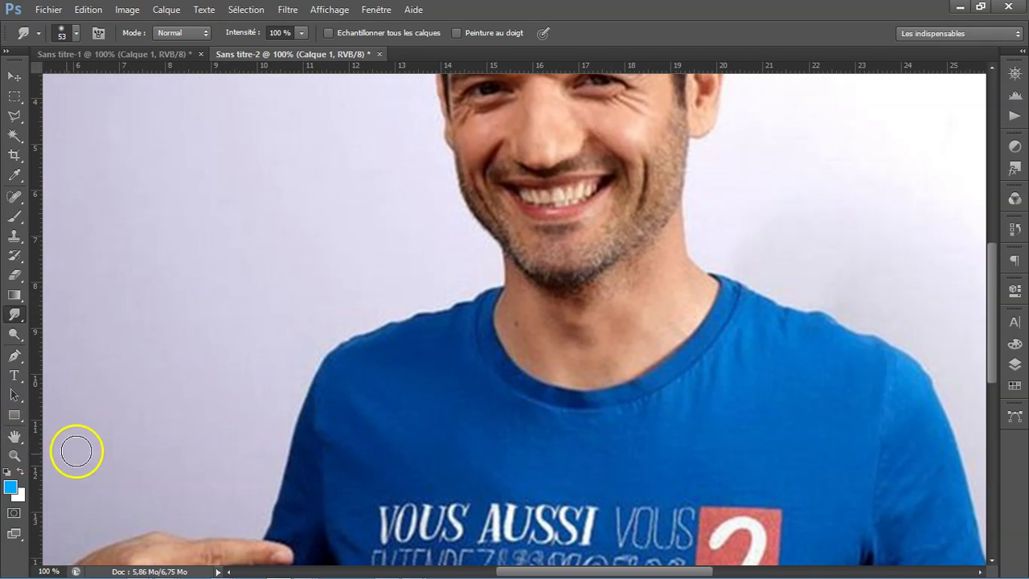
{"action": "double_click", "coordinate": [16, 440]}
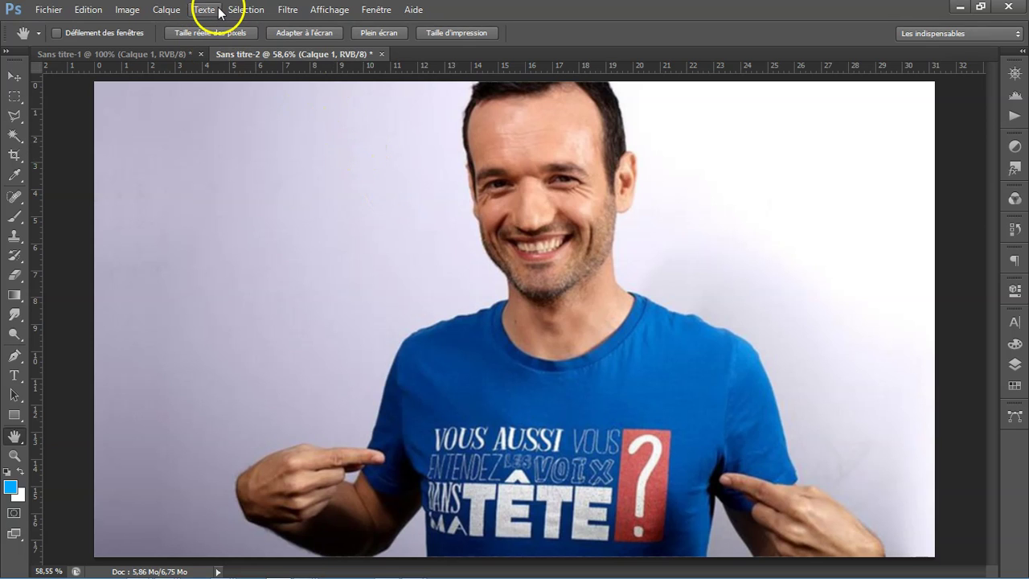
Step: Open the Accentuation filter and set Rayon to 1,3 pixels, comparing the preview
{"action": "left_click", "coordinate": [289, 11]}
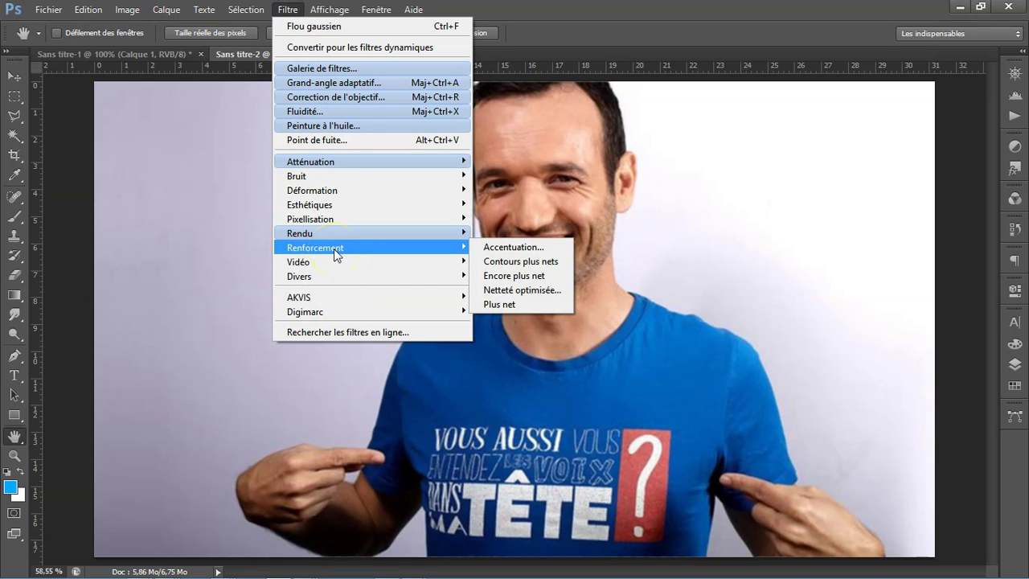
{"action": "mouse_move", "coordinate": [316, 248]}
{"action": "left_click", "coordinate": [541, 246]}
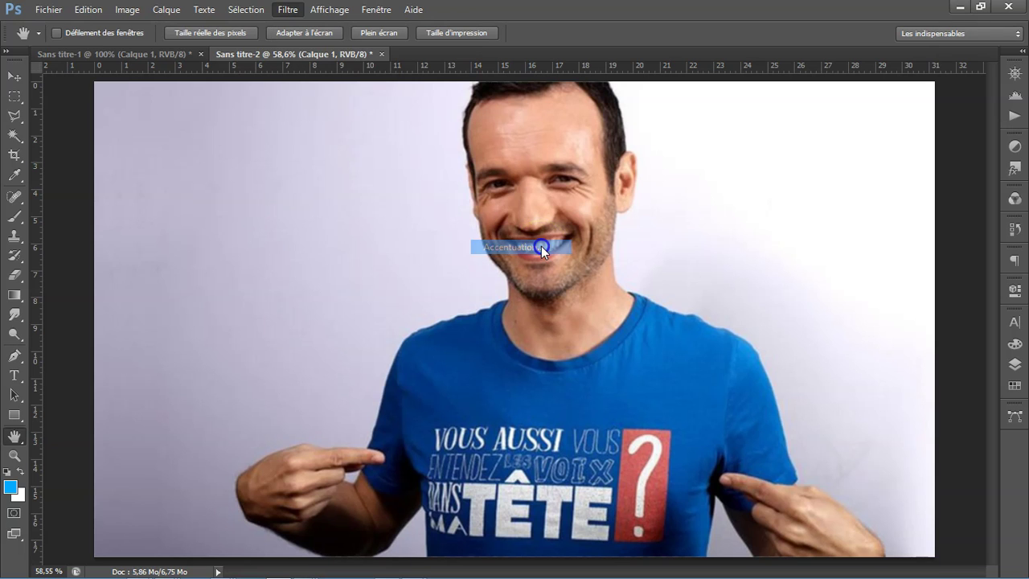
{"action": "mouse_move", "coordinate": [305, 130]}
{"action": "left_mouse_down"}
{"action": "mouse_move", "coordinate": [862, 240]}
{"action": "mouse_move", "coordinate": [861, 212]}
{"action": "left_mouse_up"}
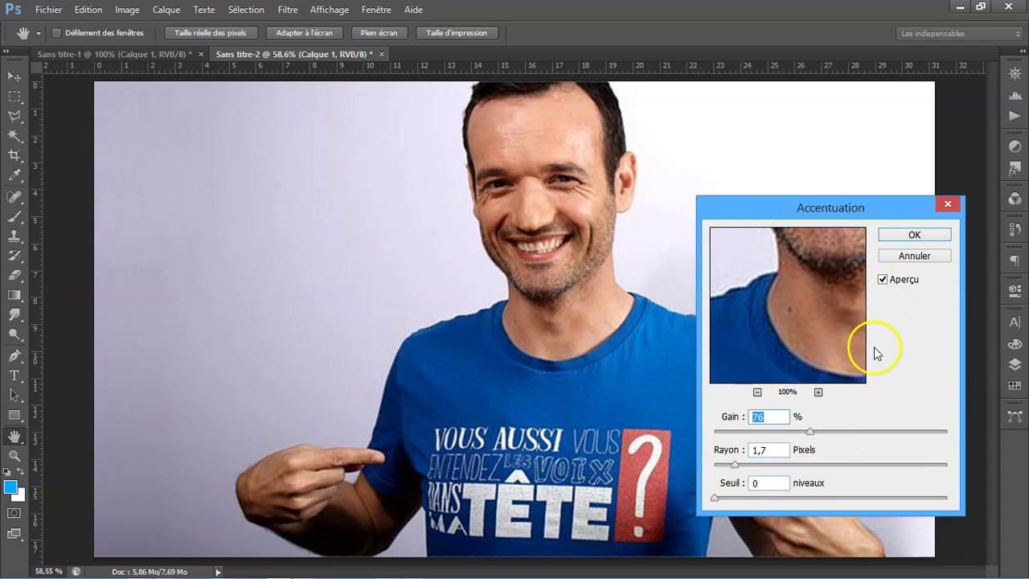
{"action": "left_click", "coordinate": [883, 281]}
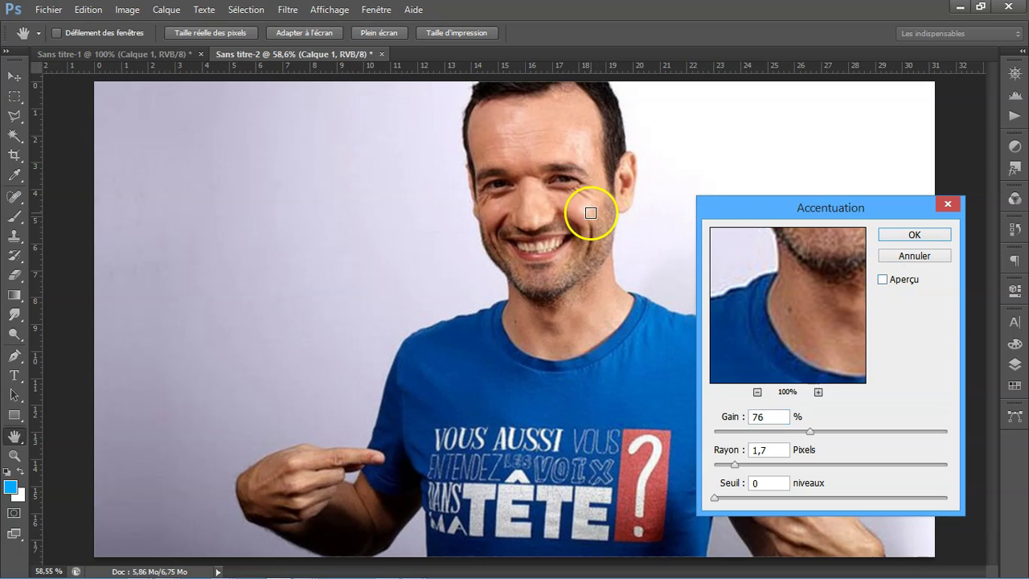
{"action": "left_click", "coordinate": [884, 280]}
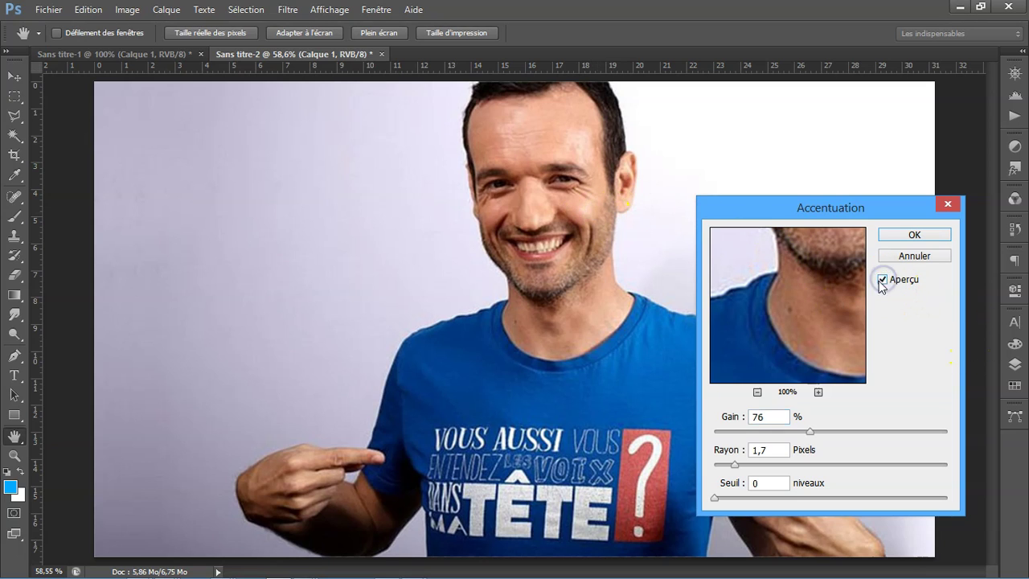
{"action": "type", "text": "0"}
{"action": "left_click", "coordinate": [735, 466]}
{"action": "left_click_drag", "start_coordinate": [731, 469], "coordinate": [729, 470]}
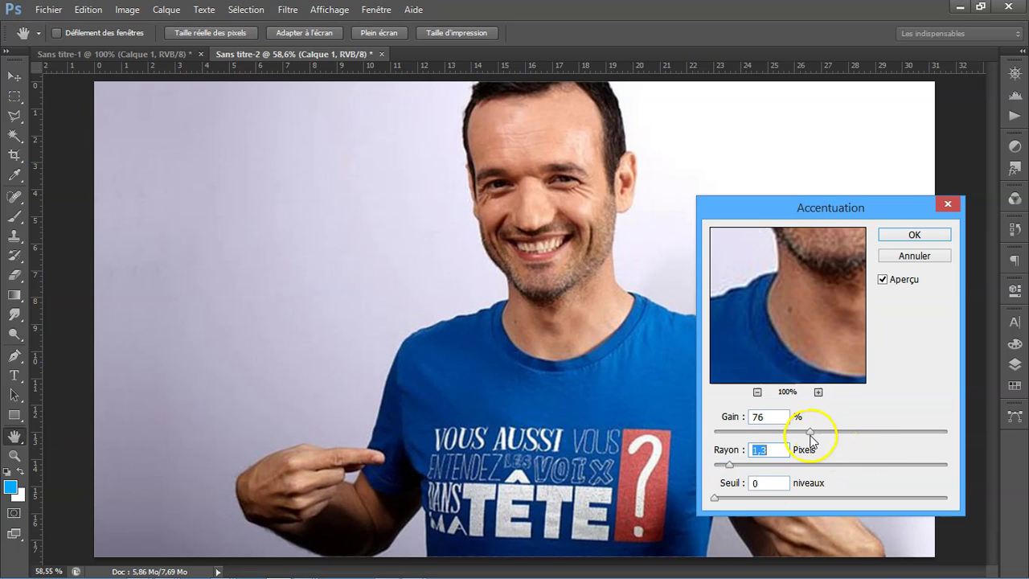
Step: Settle the Gain at 98% with Seuil 0, compare the preview, and apply the sharpening
{"action": "left_click_drag", "start_coordinate": [810, 432], "coordinate": [994, 474]}
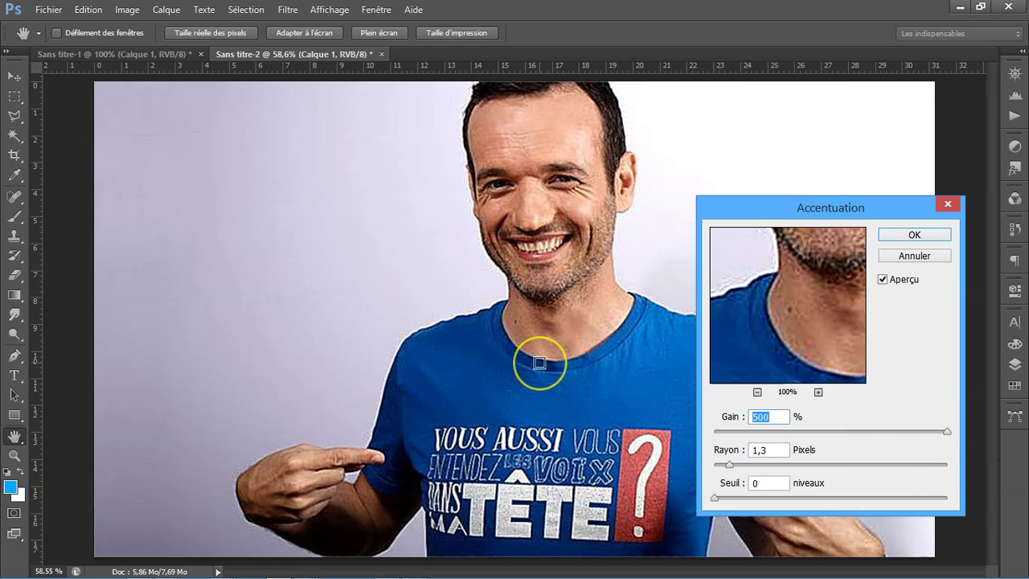
{"action": "left_click_drag", "start_coordinate": [489, 166], "coordinate": [524, 133]}
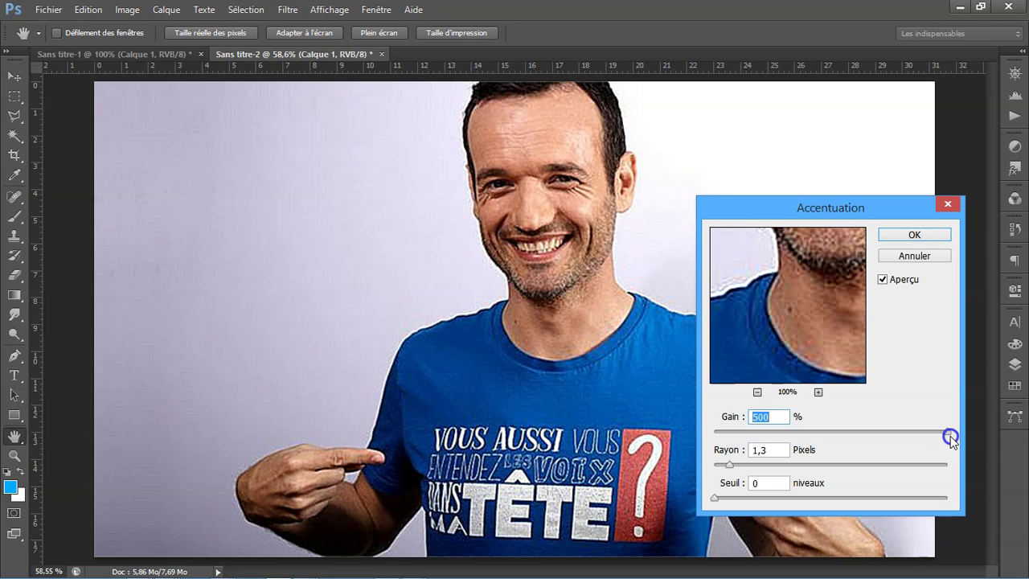
{"action": "left_click_drag", "start_coordinate": [949, 436], "coordinate": [883, 433]}
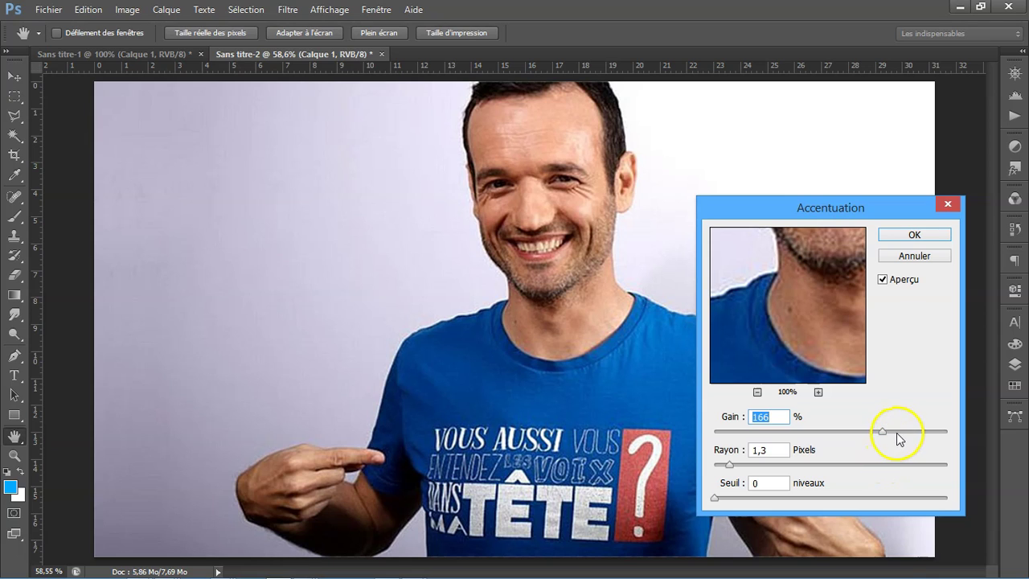
{"action": "left_click_drag", "start_coordinate": [885, 430], "coordinate": [847, 440]}
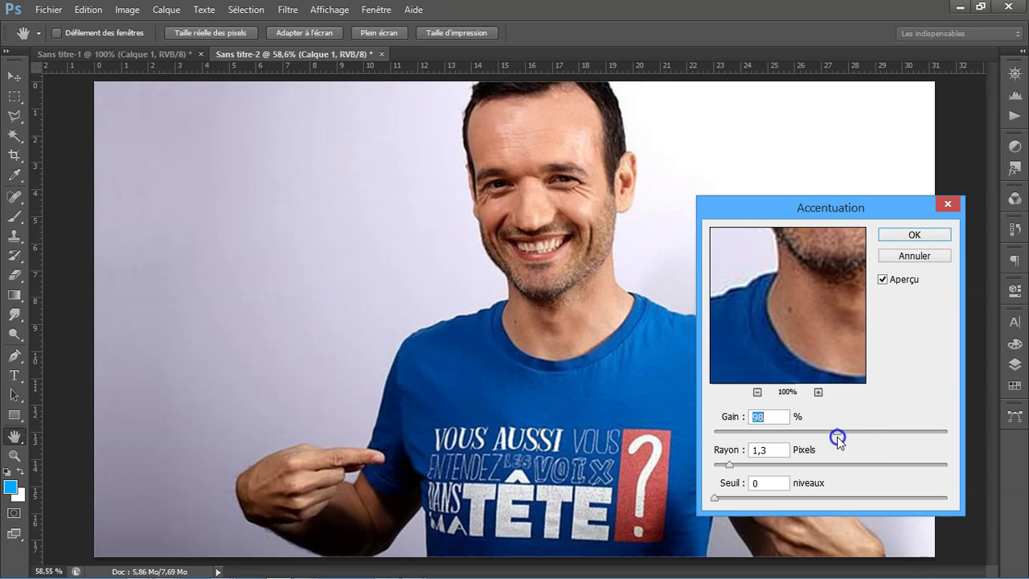
{"action": "left_click", "coordinate": [883, 280]}
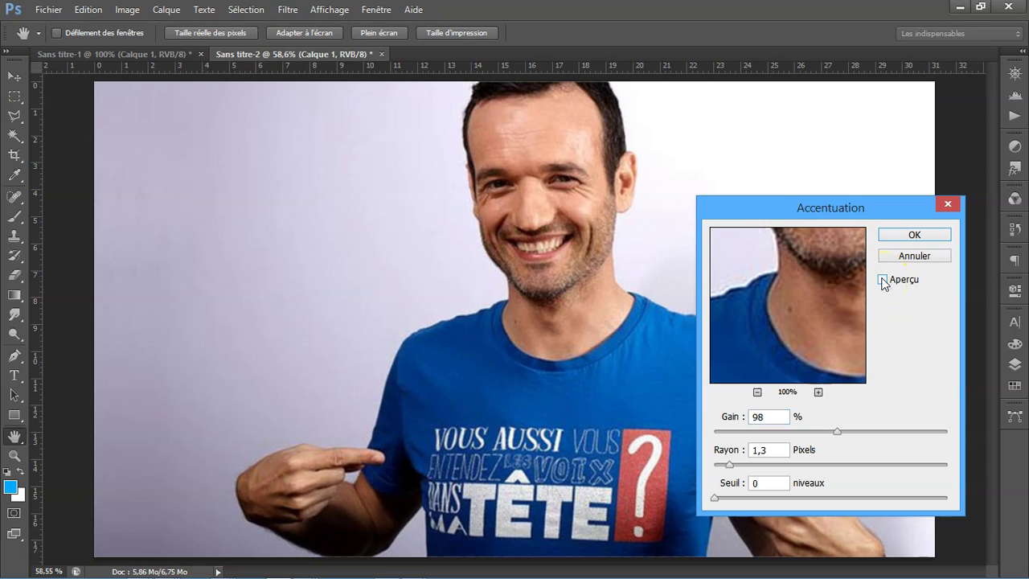
{"action": "left_click", "coordinate": [883, 280]}
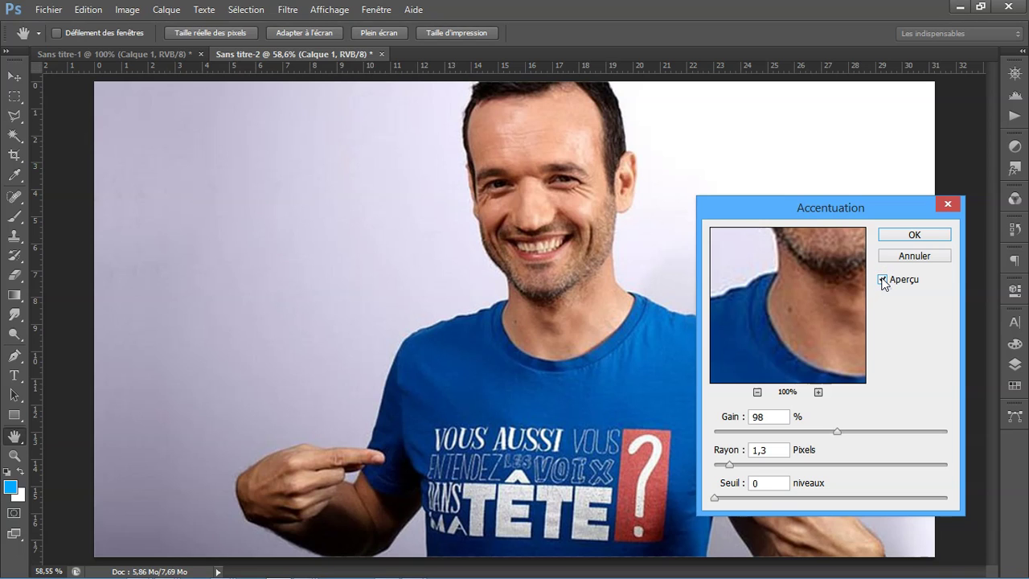
{"action": "left_click", "coordinate": [914, 235]}
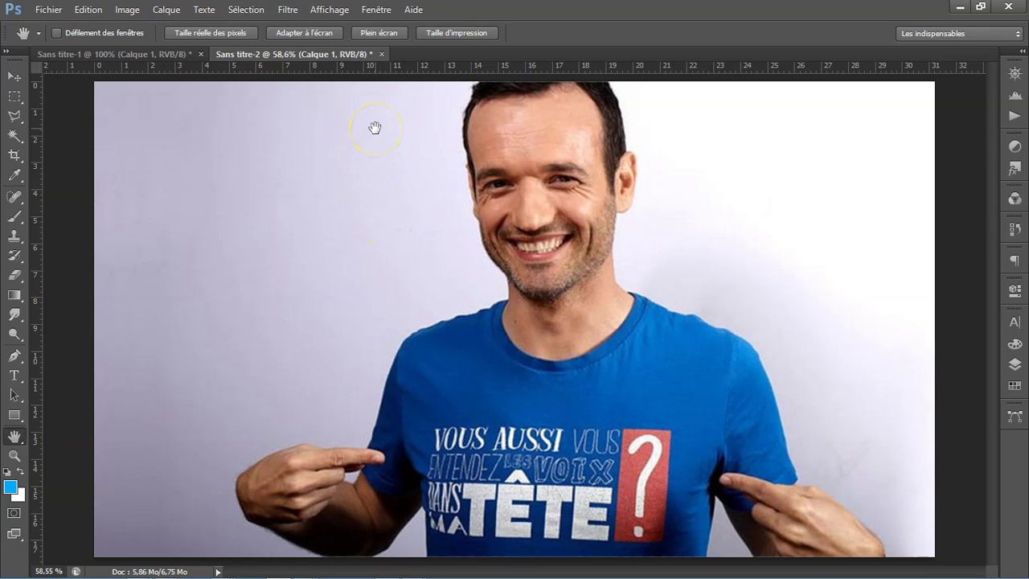
Step: Open Teinte/Saturation with Ctrl+U and move the dialog off the subject
{"action": "key", "text": "ctrl"}
{"action": "key", "text": "i"}
{"action": "key", "text": "ctrl+u"}
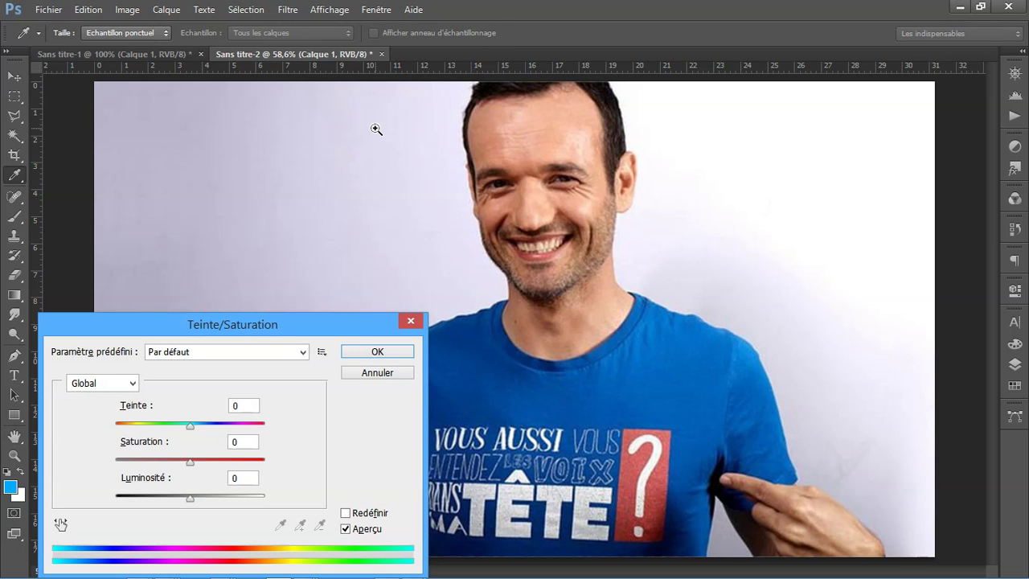
{"action": "left_click", "coordinate": [323, 328]}
{"action": "mouse_move", "coordinate": [322, 328]}
{"action": "left_mouse_down"}
{"action": "mouse_move", "coordinate": [917, 409]}
{"action": "mouse_move", "coordinate": [271, 37]}
{"action": "mouse_move", "coordinate": [241, 47]}
{"action": "mouse_move", "coordinate": [245, 61]}
{"action": "left_mouse_up"}
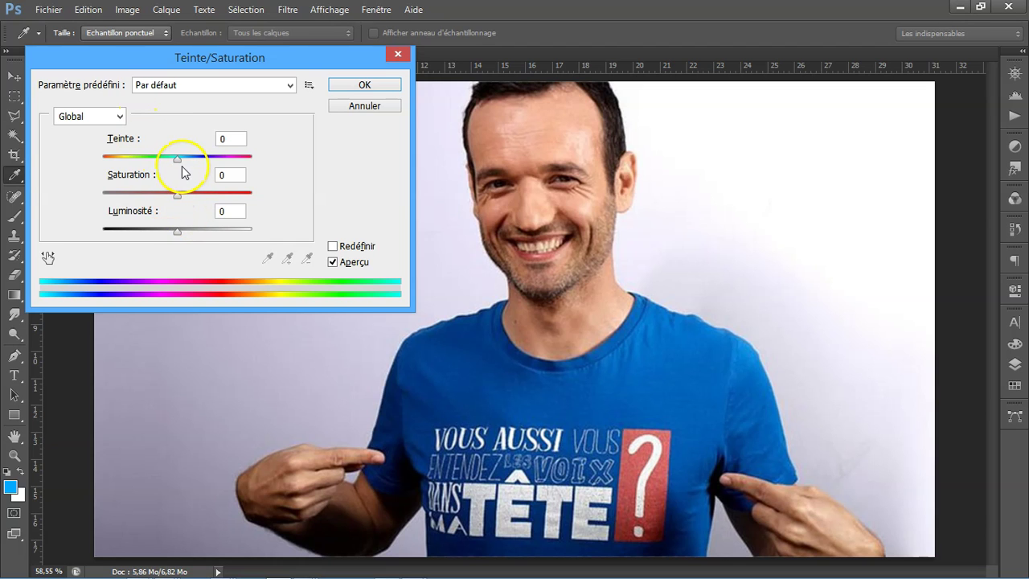
Step: Try Teinte and Luminosité changes, then reset both to 0
{"action": "mouse_move", "coordinate": [178, 159]}
{"action": "left_mouse_down"}
{"action": "mouse_move", "coordinate": [230, 172]}
{"action": "mouse_move", "coordinate": [79, 145]}
{"action": "mouse_move", "coordinate": [195, 179]}
{"action": "mouse_move", "coordinate": [276, 184]}
{"action": "left_mouse_up"}
{"action": "left_click", "coordinate": [233, 139]}
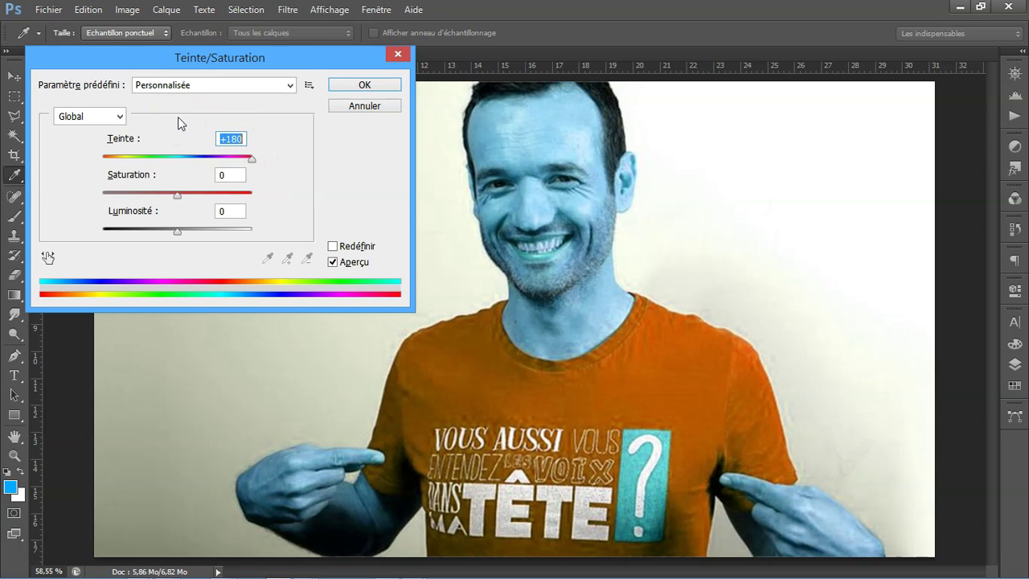
{"action": "type", "text": "0"}
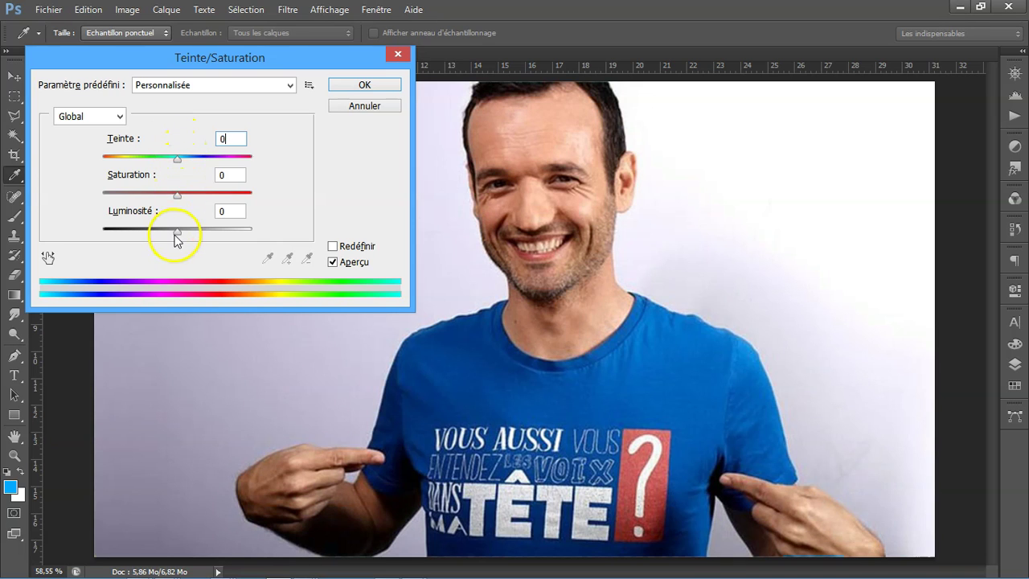
{"action": "mouse_move", "coordinate": [177, 233]}
{"action": "left_mouse_down"}
{"action": "mouse_move", "coordinate": [110, 225]}
{"action": "mouse_move", "coordinate": [232, 259]}
{"action": "left_mouse_up"}
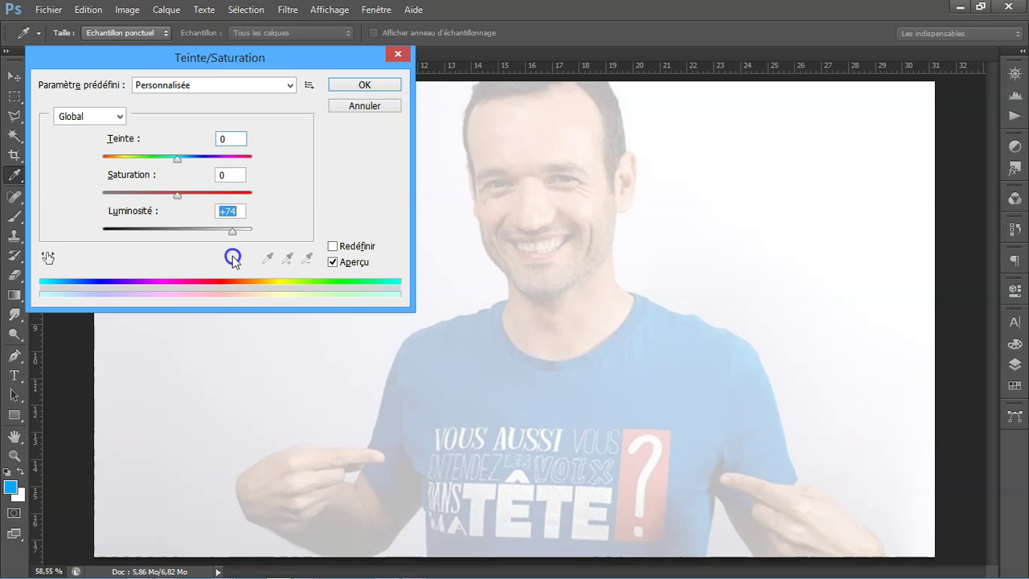
{"action": "left_click_drag", "start_coordinate": [233, 259], "coordinate": [198, 253]}
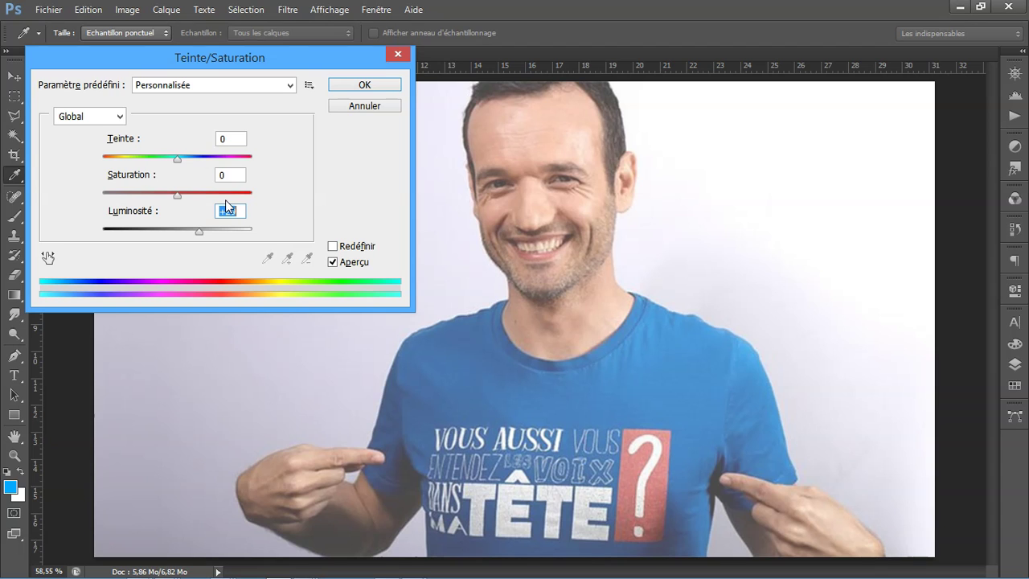
{"action": "type", "text": "0"}
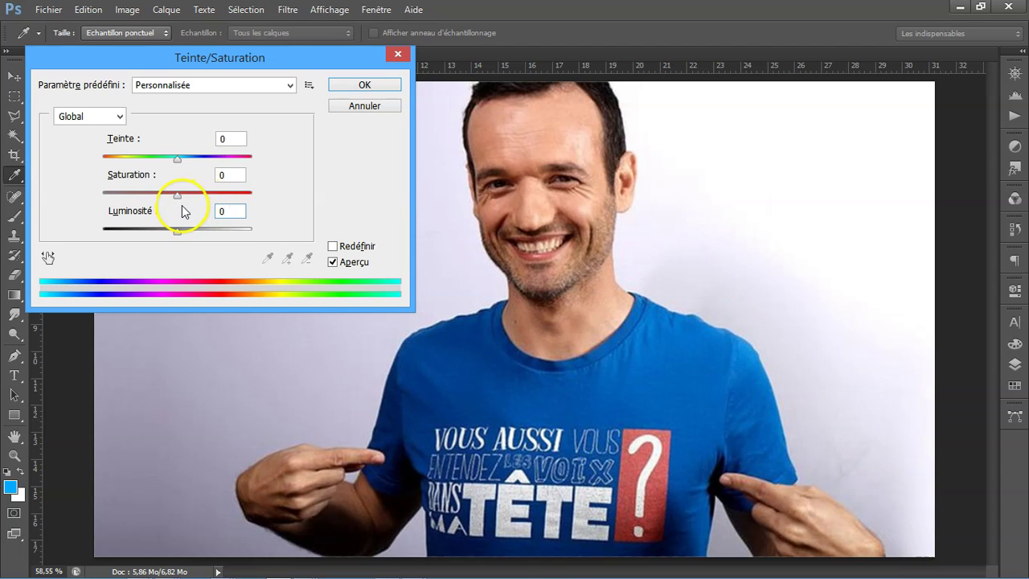
Step: Try global Saturation at minimum, maximum and +85, toggling Aperçu to compare
{"action": "left_click_drag", "start_coordinate": [177, 195], "coordinate": [57, 193]}
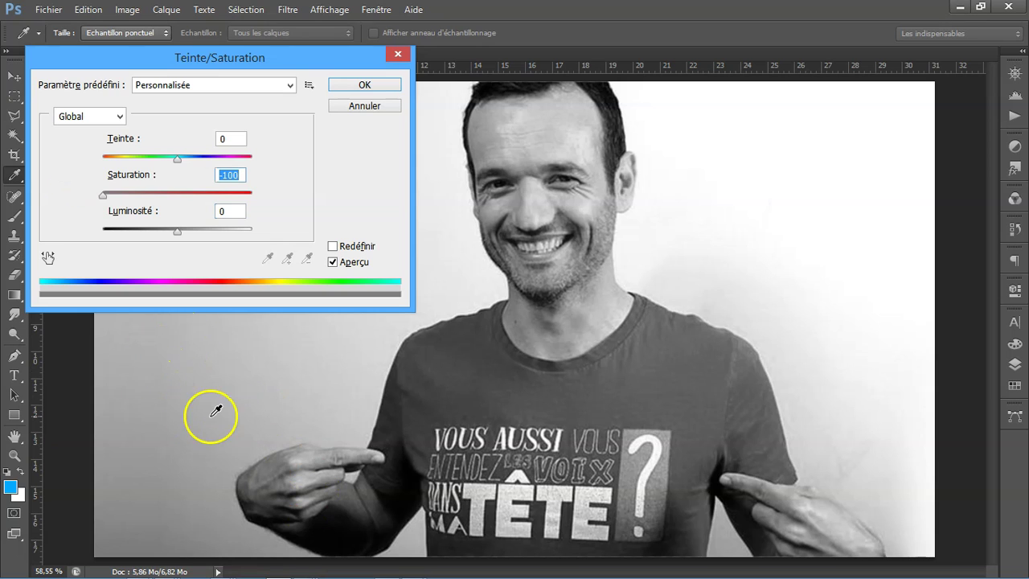
{"action": "left_click_drag", "start_coordinate": [103, 200], "coordinate": [366, 245]}
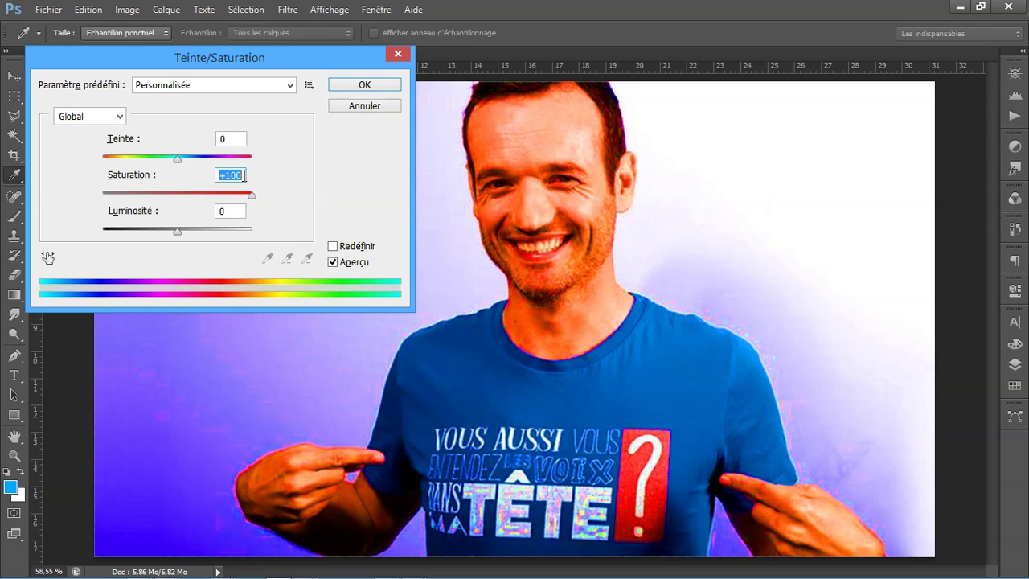
{"action": "left_click_drag", "start_coordinate": [251, 195], "coordinate": [185, 196]}
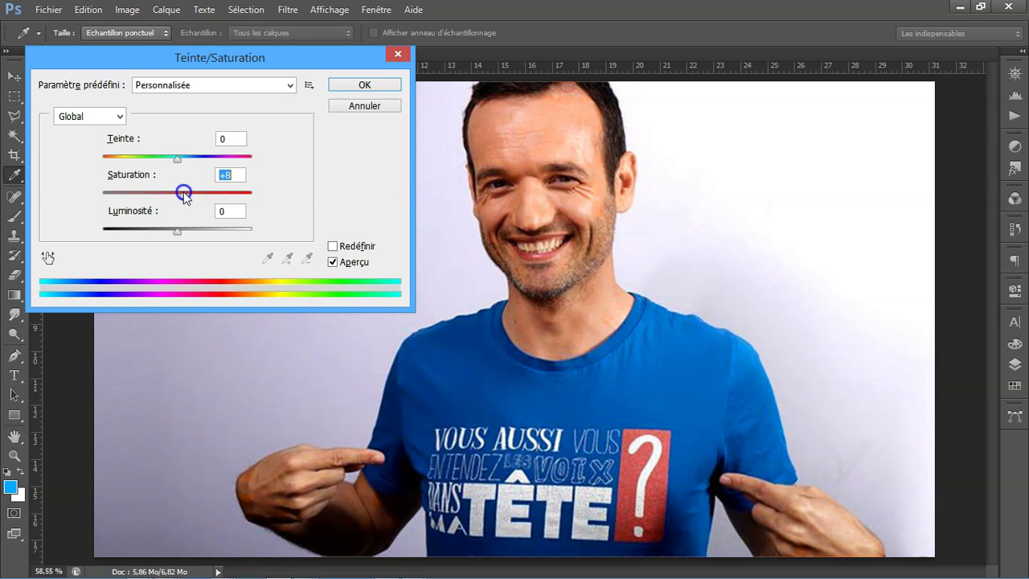
{"action": "left_click", "coordinate": [332, 263]}
{"action": "left_click", "coordinate": [332, 263]}
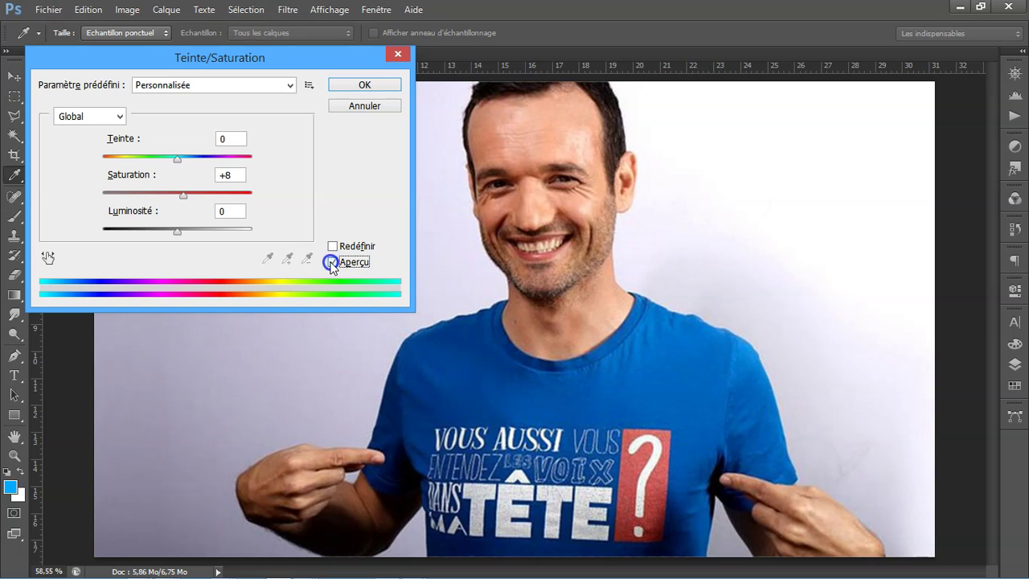
{"action": "left_click", "coordinate": [332, 263]}
{"action": "left_click", "coordinate": [332, 263]}
Step: Reset the global Saturation value to 0
{"action": "double_click", "coordinate": [216, 176]}
{"action": "type", "text": "0"}
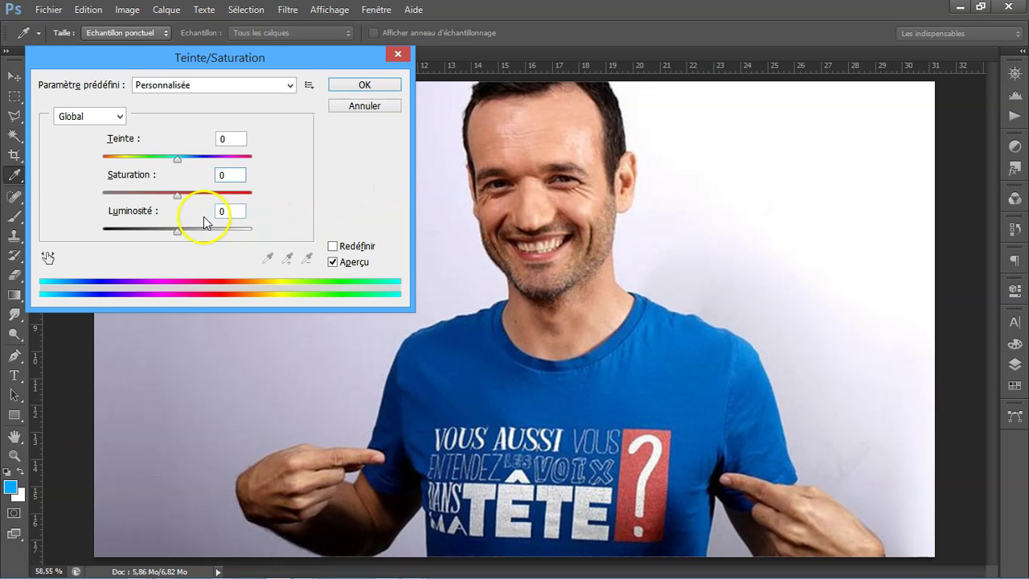
{"action": "left_click", "coordinate": [350, 181]}
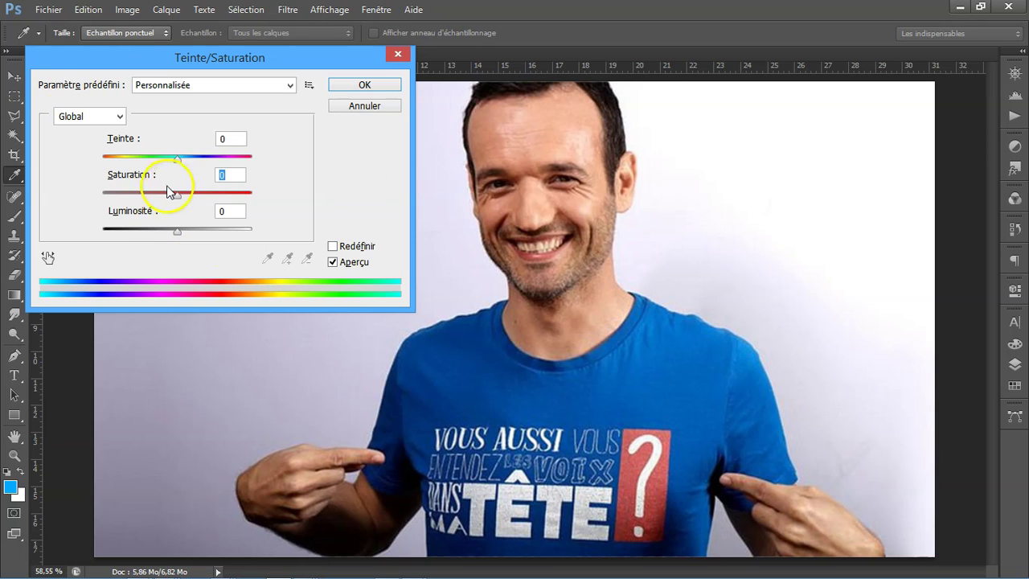
Step: Limit the adjustment to Magentas and set their Saturation to +45 after trying +100
{"action": "left_click", "coordinate": [120, 118]}
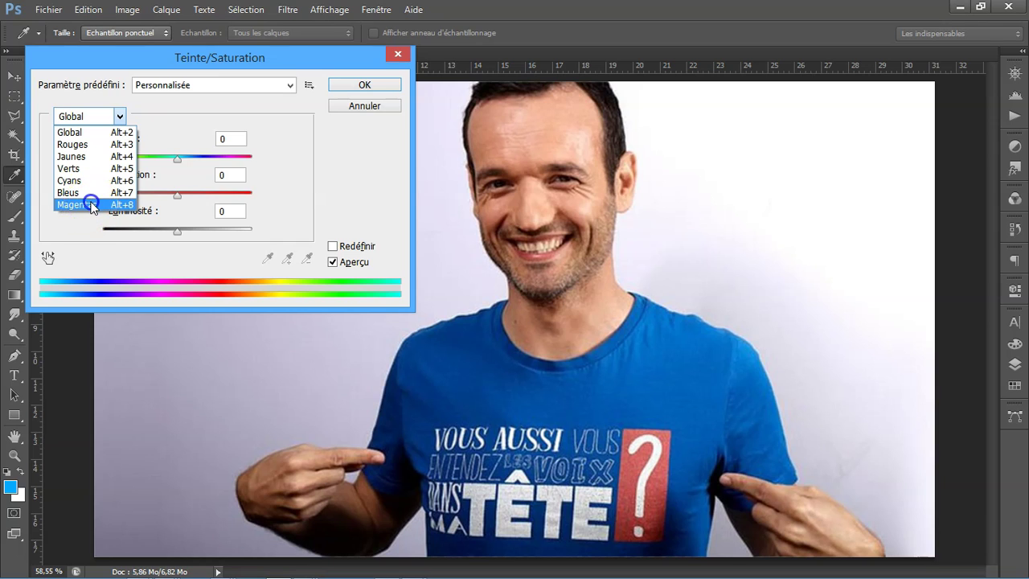
{"action": "left_click", "coordinate": [90, 203]}
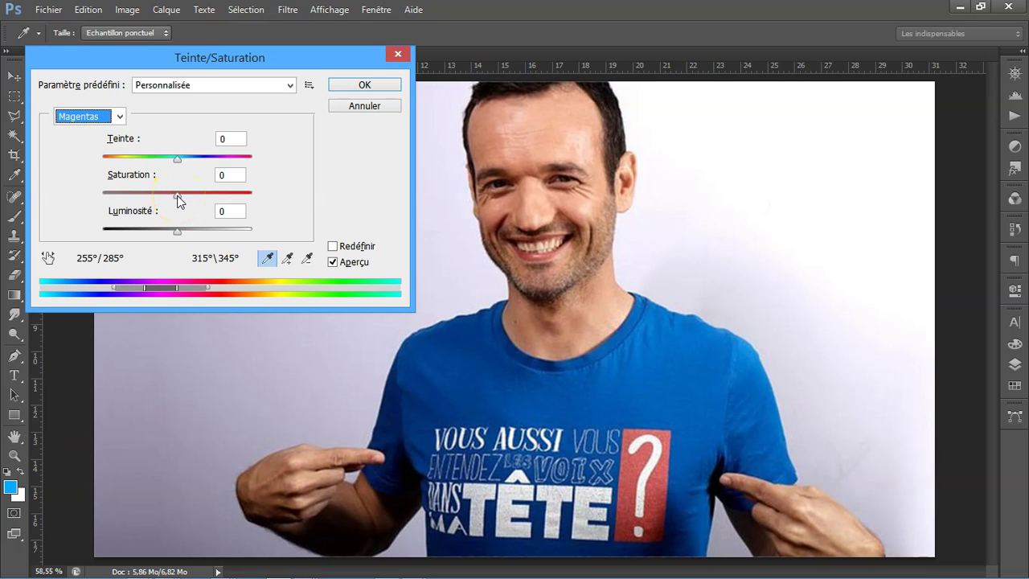
{"action": "left_click", "coordinate": [177, 196]}
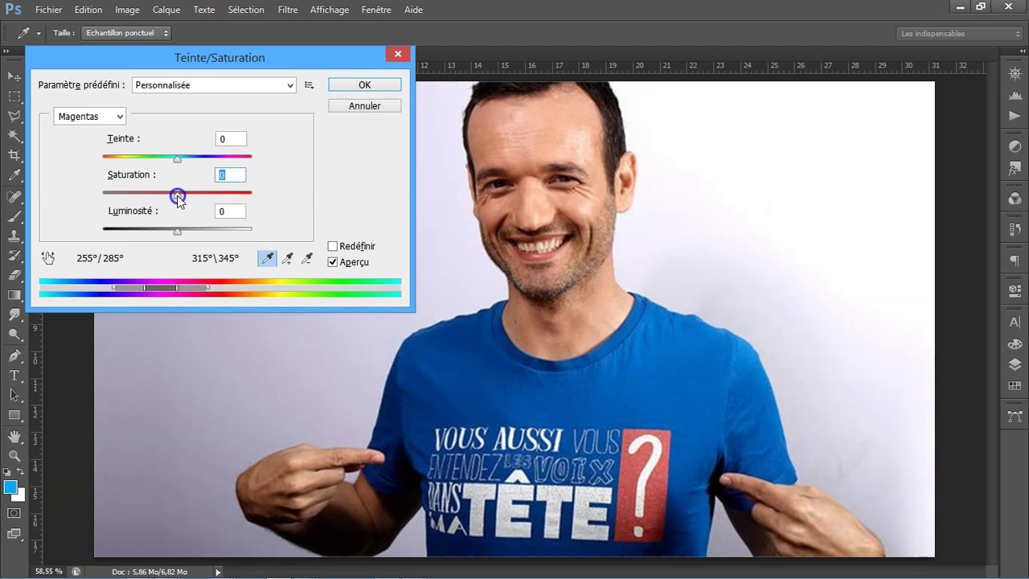
{"action": "left_click_drag", "start_coordinate": [178, 196], "coordinate": [346, 232]}
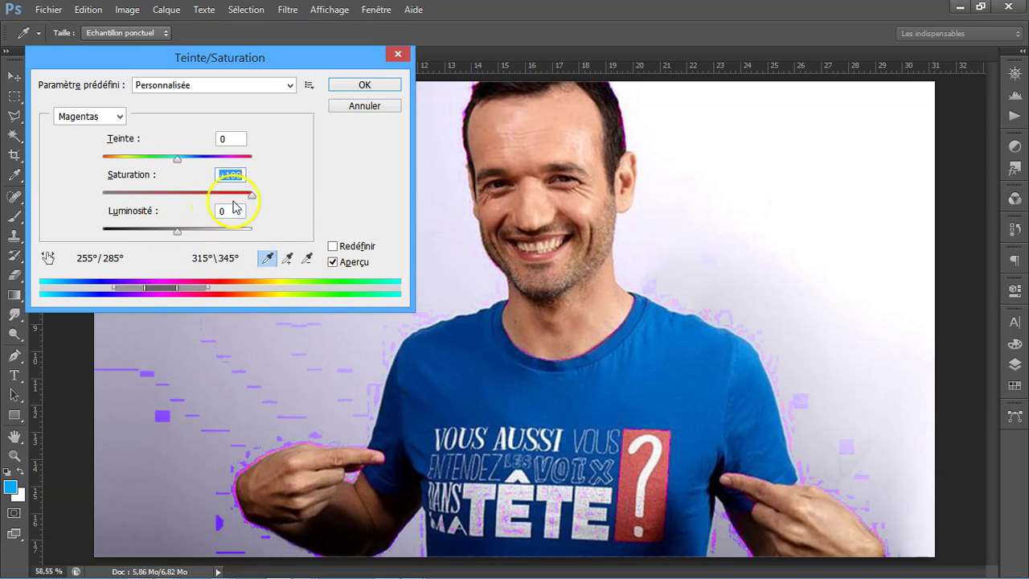
{"action": "left_click_drag", "start_coordinate": [251, 194], "coordinate": [230, 193]}
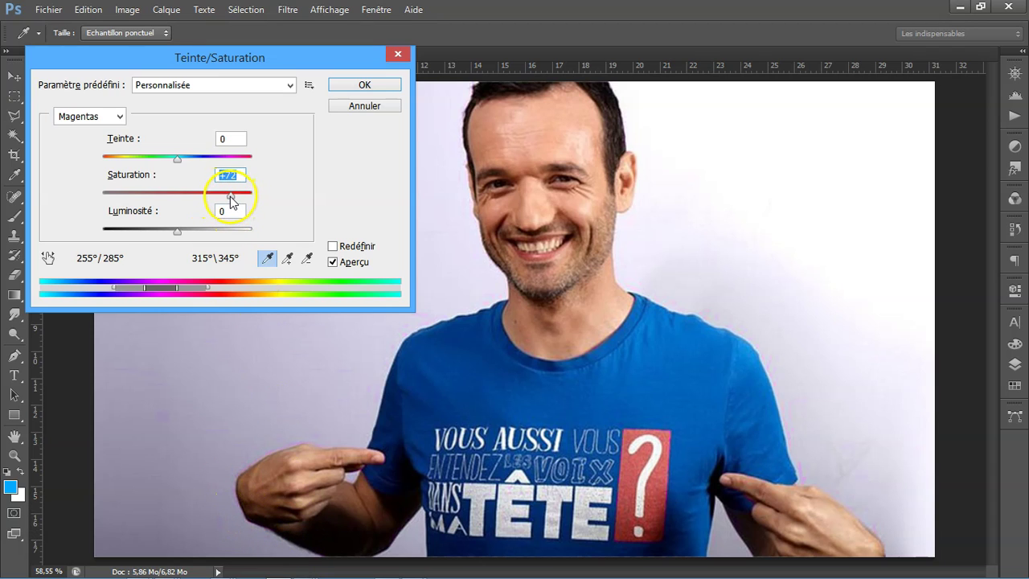
{"action": "left_click_drag", "start_coordinate": [230, 196], "coordinate": [214, 196]}
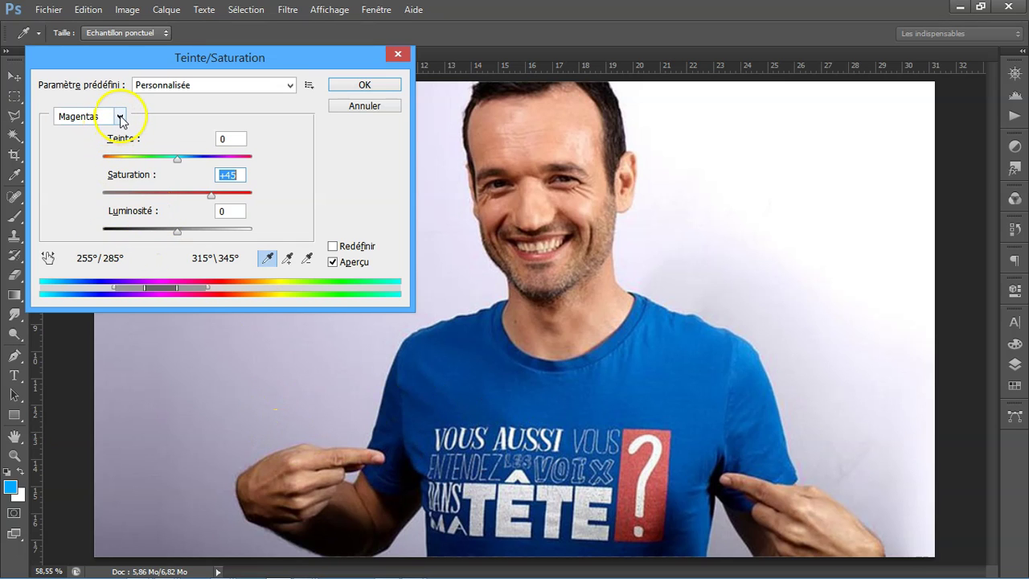
{"action": "left_click", "coordinate": [119, 117]}
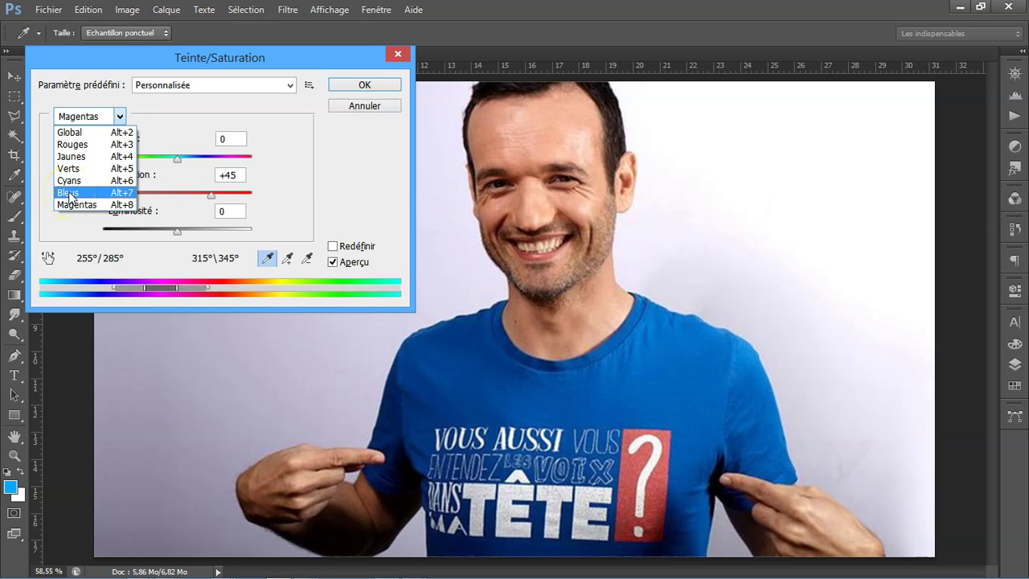
Step: Set the Bleus range saturation to +63 after trying the maximum
{"action": "left_click", "coordinate": [72, 194]}
{"action": "left_click", "coordinate": [64, 193]}
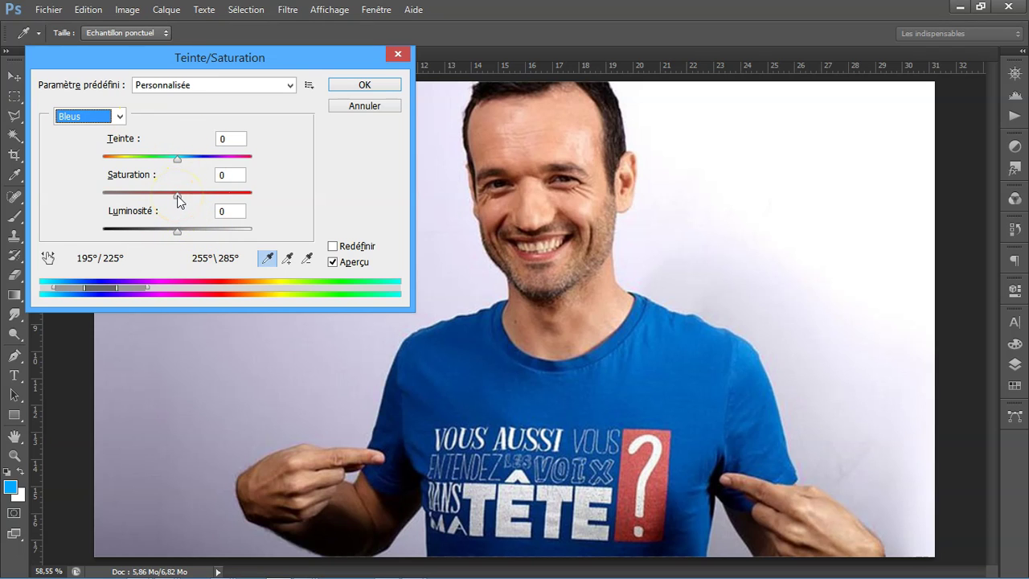
{"action": "left_click", "coordinate": [177, 195]}
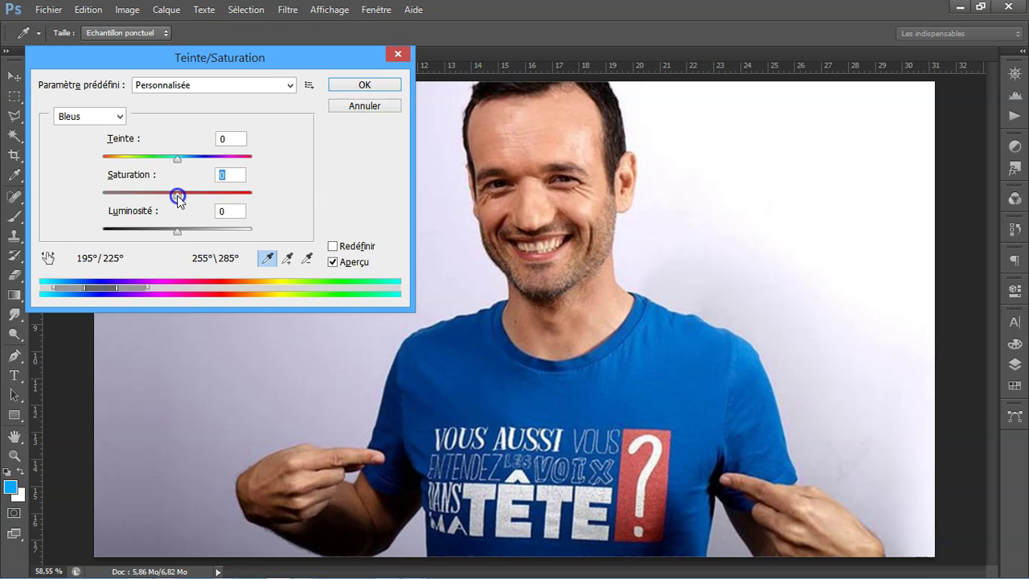
{"action": "left_click_drag", "start_coordinate": [177, 195], "coordinate": [287, 233]}
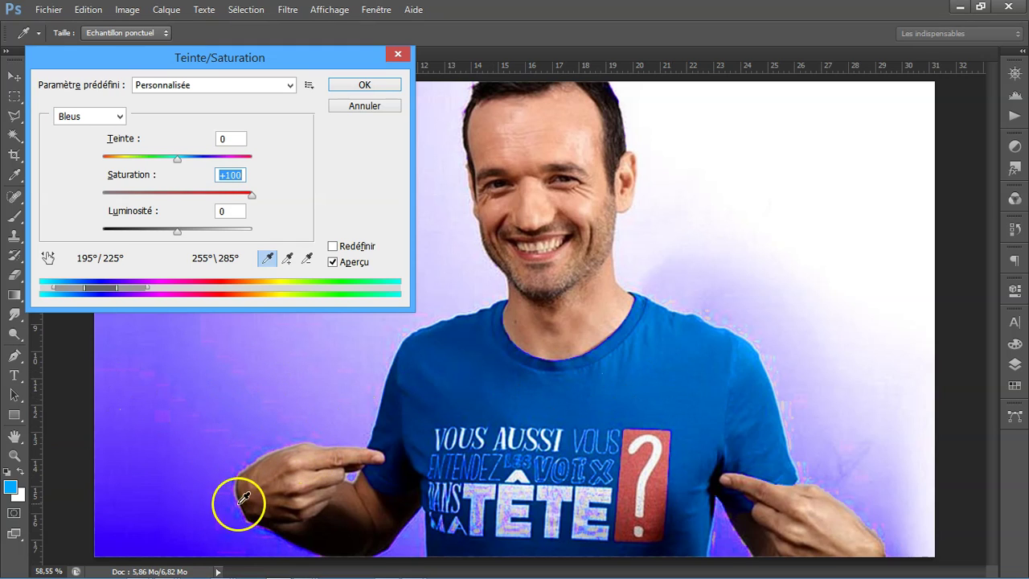
{"action": "left_click", "coordinate": [251, 197]}
{"action": "left_click_drag", "start_coordinate": [252, 197], "coordinate": [231, 196]}
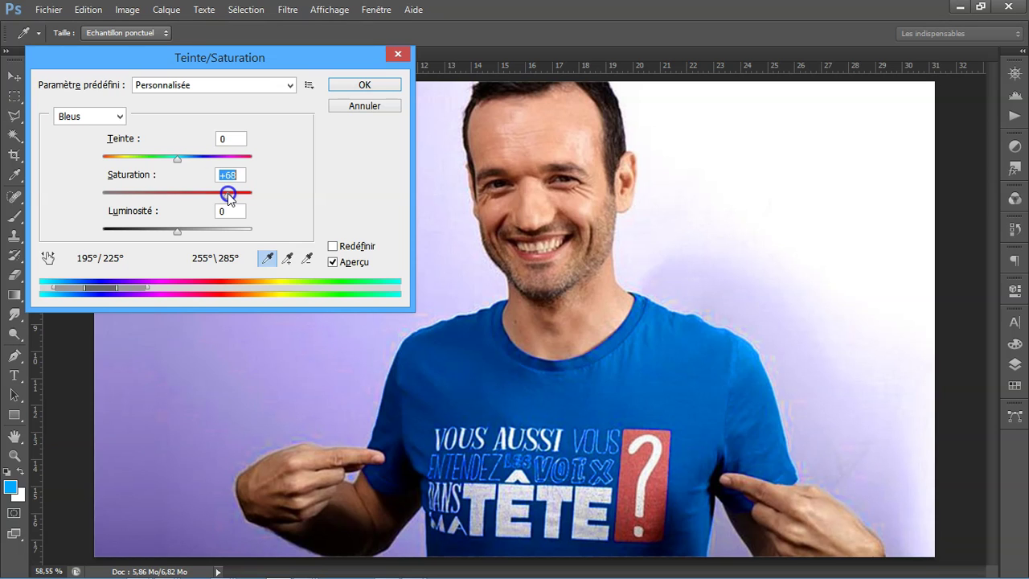
{"action": "left_click_drag", "start_coordinate": [228, 193], "coordinate": [220, 194]}
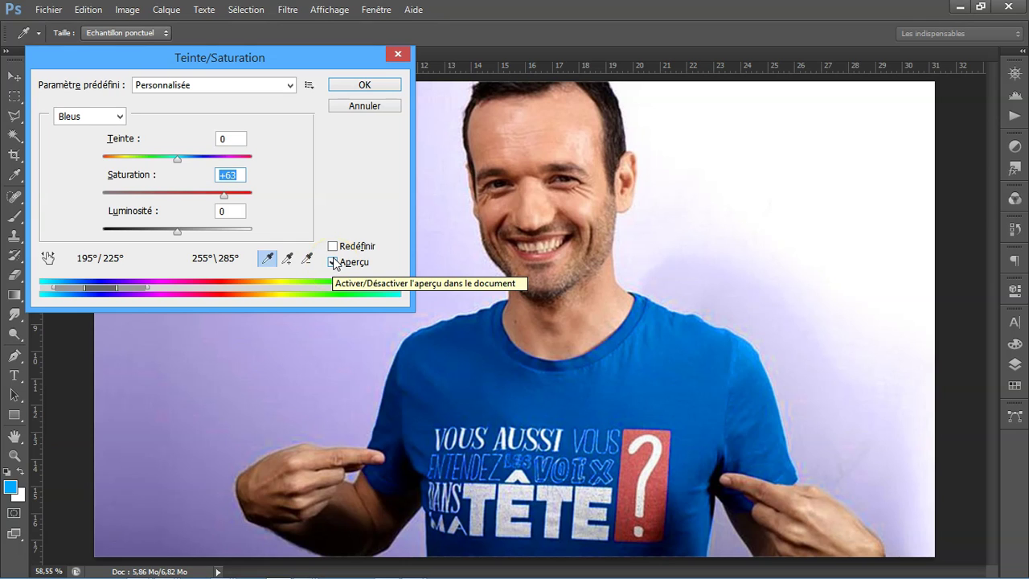
Step: Toggle Aperçu repeatedly to compare the photo with and without the Bleus boost
{"action": "left_click", "coordinate": [332, 263]}
{"action": "left_click", "coordinate": [332, 263]}
{"action": "left_click", "coordinate": [332, 263]}
{"action": "left_click", "coordinate": [333, 263]}
{"action": "left_click", "coordinate": [332, 263]}
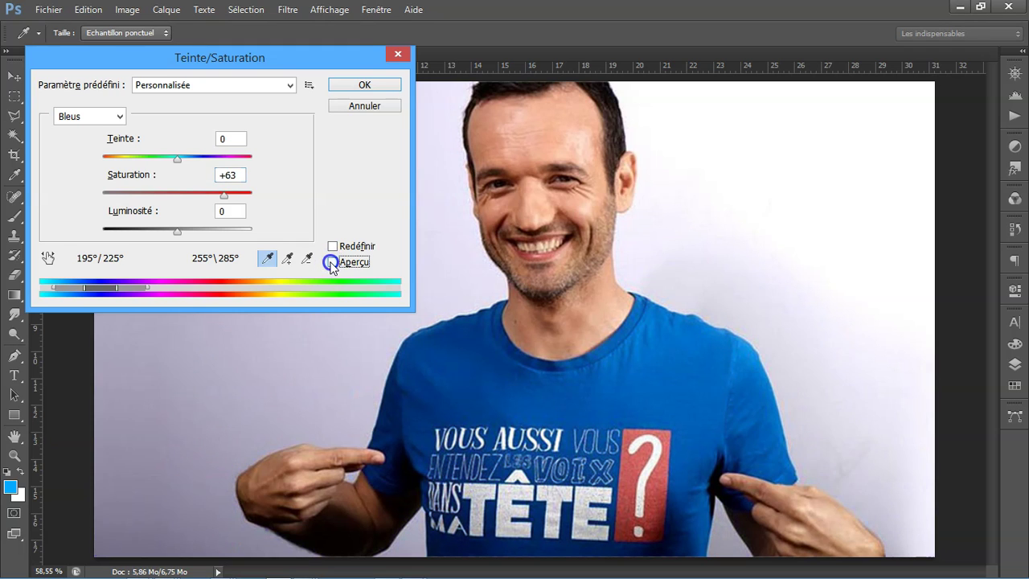
{"action": "left_click", "coordinate": [332, 263]}
{"action": "left_click", "coordinate": [332, 263]}
{"action": "left_click", "coordinate": [332, 263]}
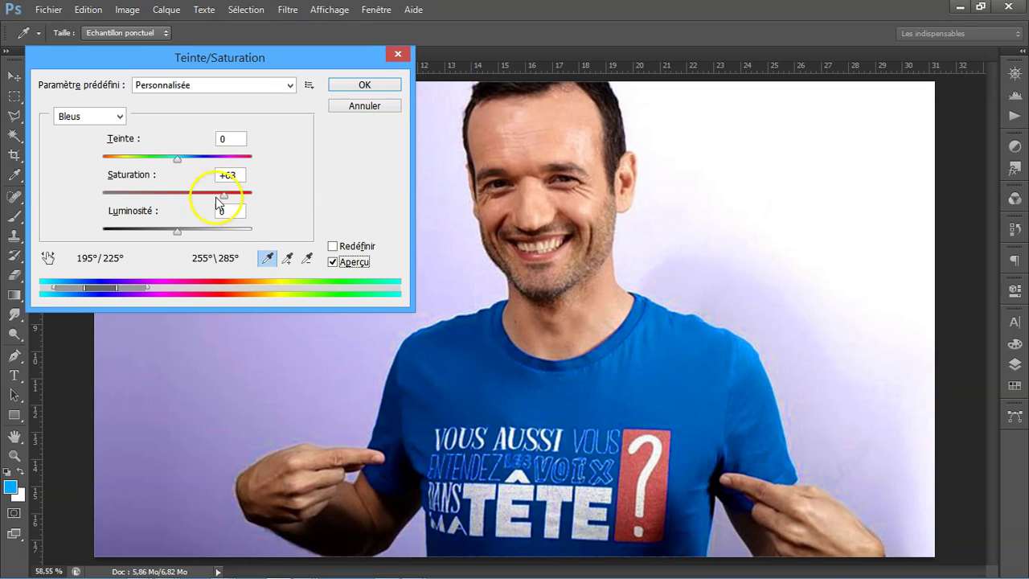
{"action": "left_click", "coordinate": [116, 117]}
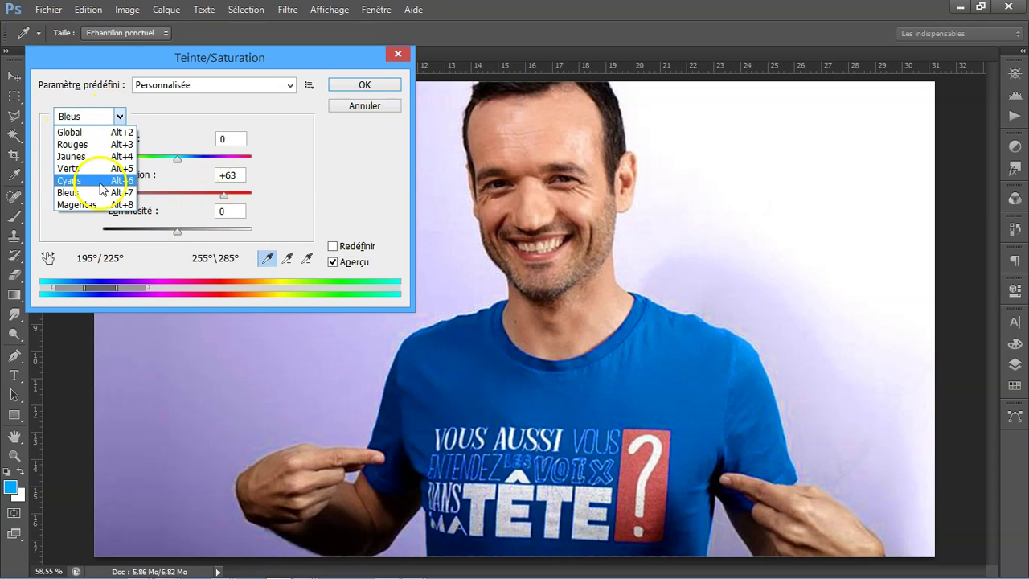
Step: Set the Cyans range saturation to +100 after testing -100, moving the dialog higher
{"action": "left_click", "coordinate": [78, 180]}
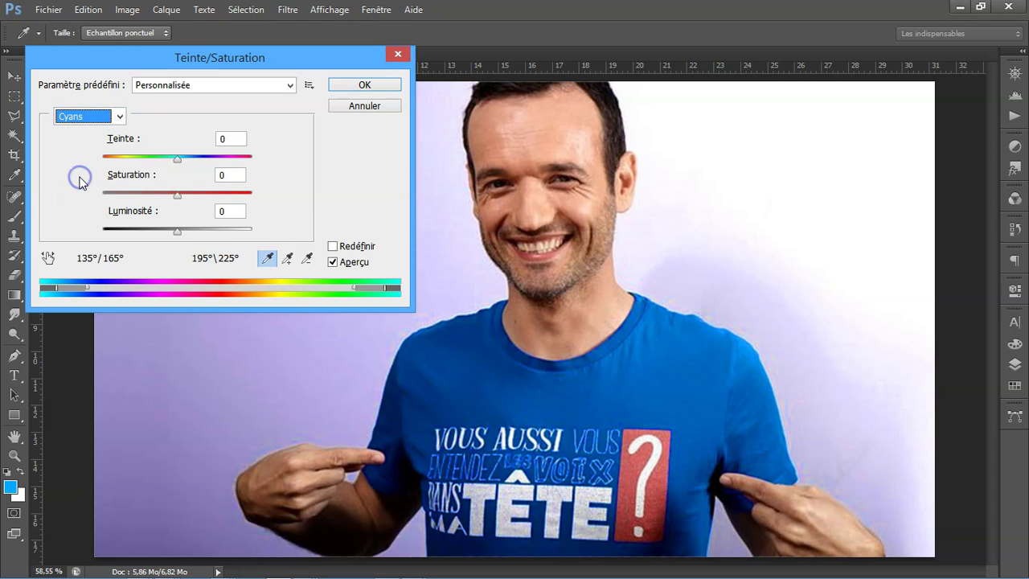
{"action": "left_click_drag", "start_coordinate": [177, 195], "coordinate": [310, 228]}
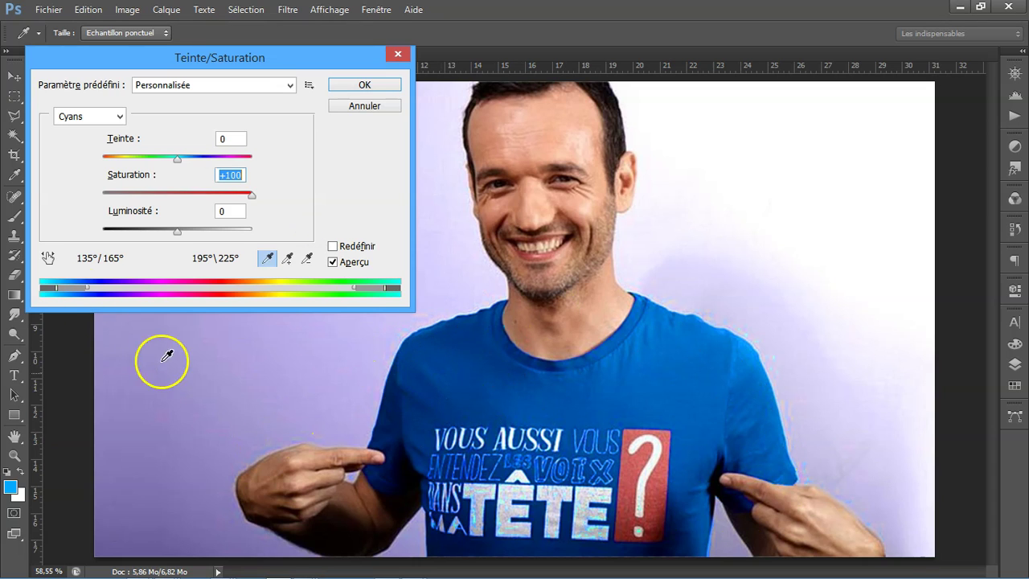
{"action": "mouse_move", "coordinate": [250, 70]}
{"action": "left_mouse_down"}
{"action": "mouse_move", "coordinate": [451, 236]}
{"action": "mouse_move", "coordinate": [655, 378]}
{"action": "mouse_move", "coordinate": [372, 85]}
{"action": "mouse_move", "coordinate": [237, 28]}
{"action": "left_mouse_up"}
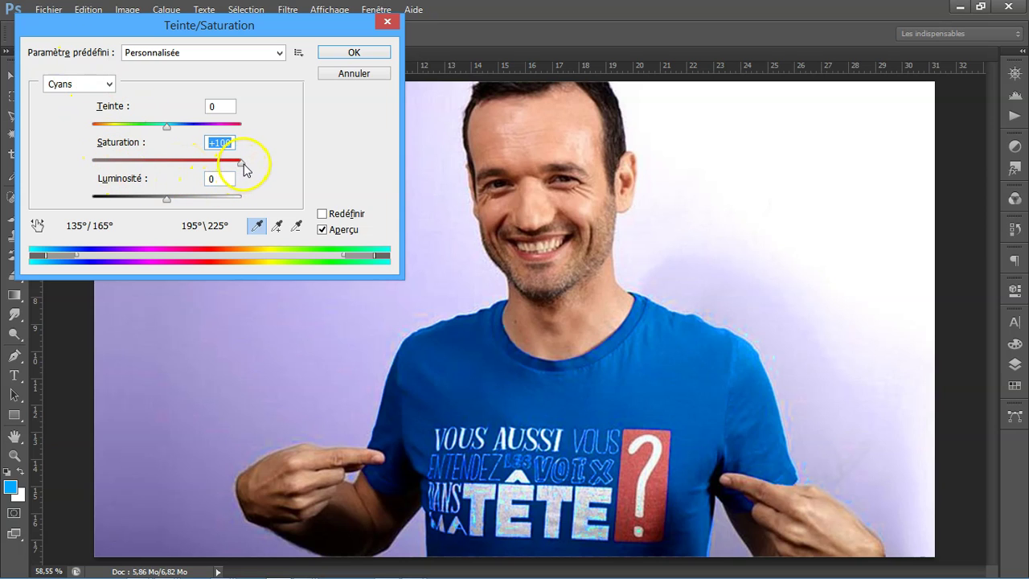
{"action": "left_click_drag", "start_coordinate": [239, 164], "coordinate": [11, 168]}
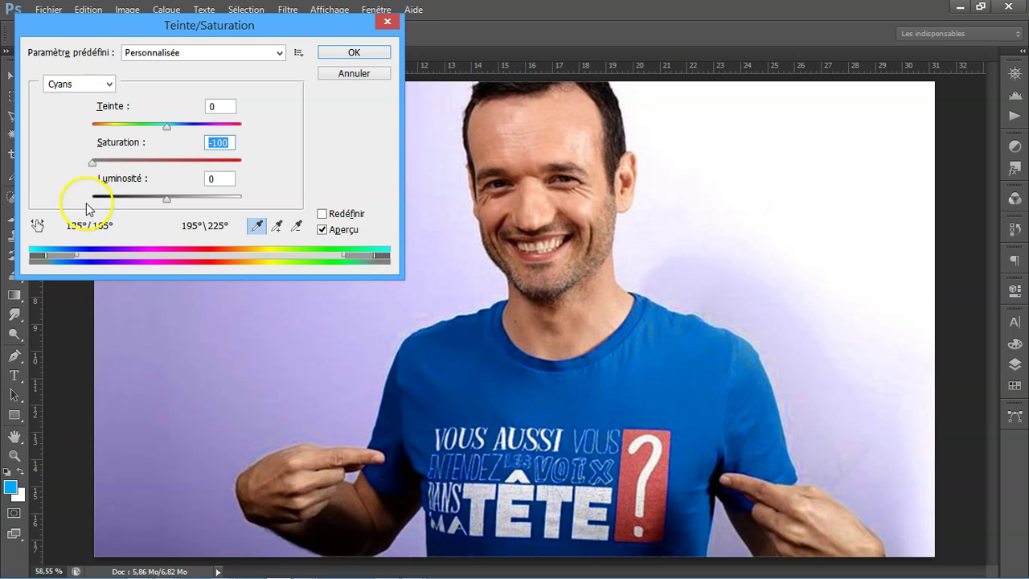
{"action": "left_click", "coordinate": [90, 165]}
{"action": "left_click_drag", "start_coordinate": [90, 165], "coordinate": [250, 178]}
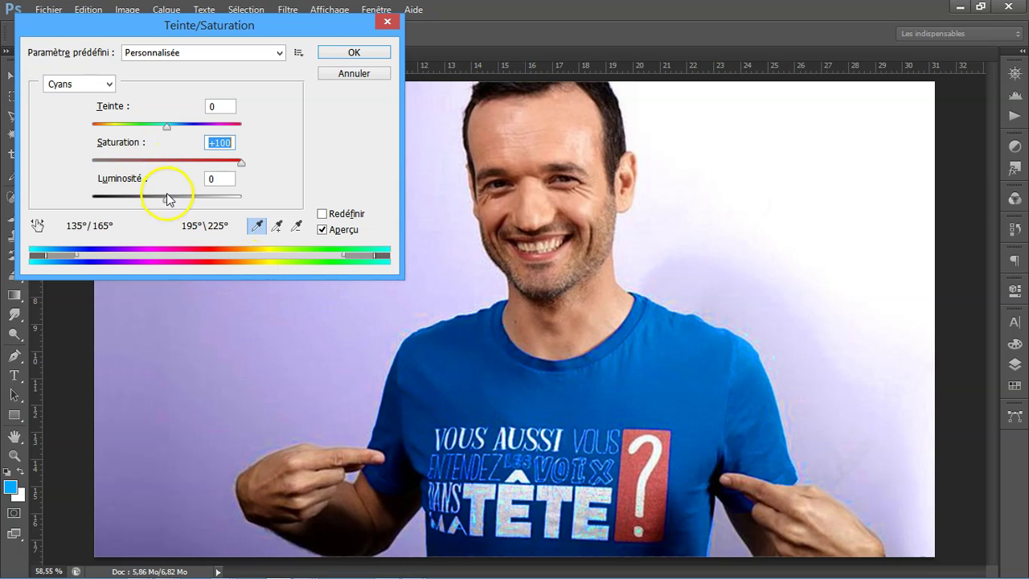
{"action": "left_click", "coordinate": [86, 84]}
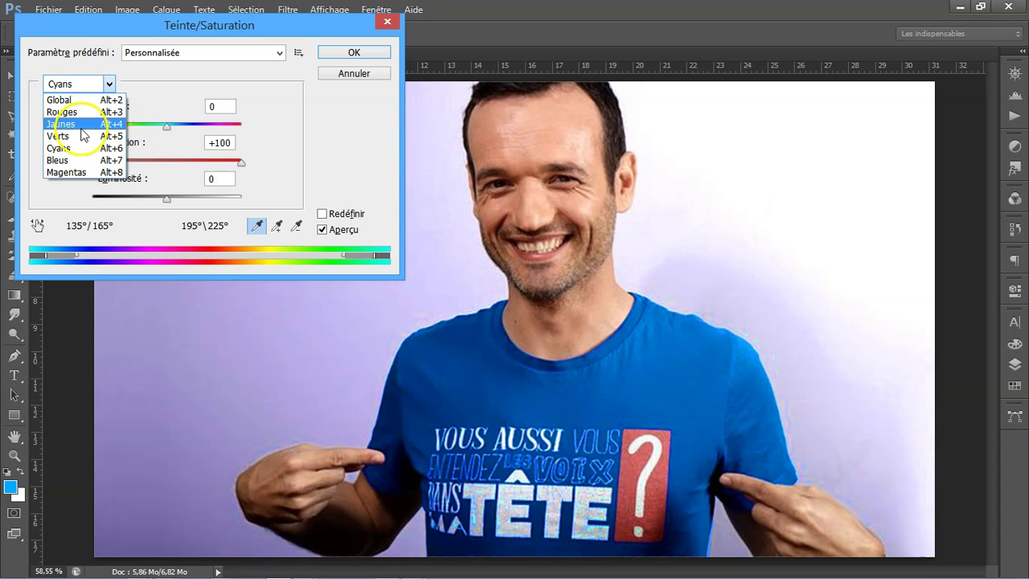
Step: Raise the Verts range saturation slightly to +12
{"action": "left_click", "coordinate": [78, 136]}
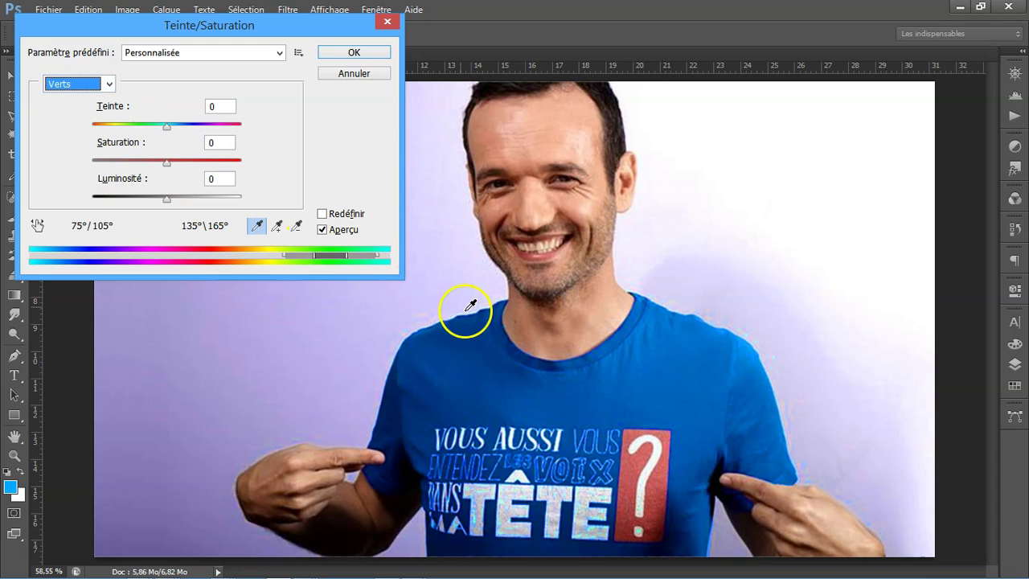
{"action": "mouse_move", "coordinate": [168, 162]}
{"action": "left_mouse_down"}
{"action": "mouse_move", "coordinate": [217, 162]}
{"action": "mouse_move", "coordinate": [264, 186]}
{"action": "mouse_move", "coordinate": [177, 174]}
{"action": "left_mouse_up"}
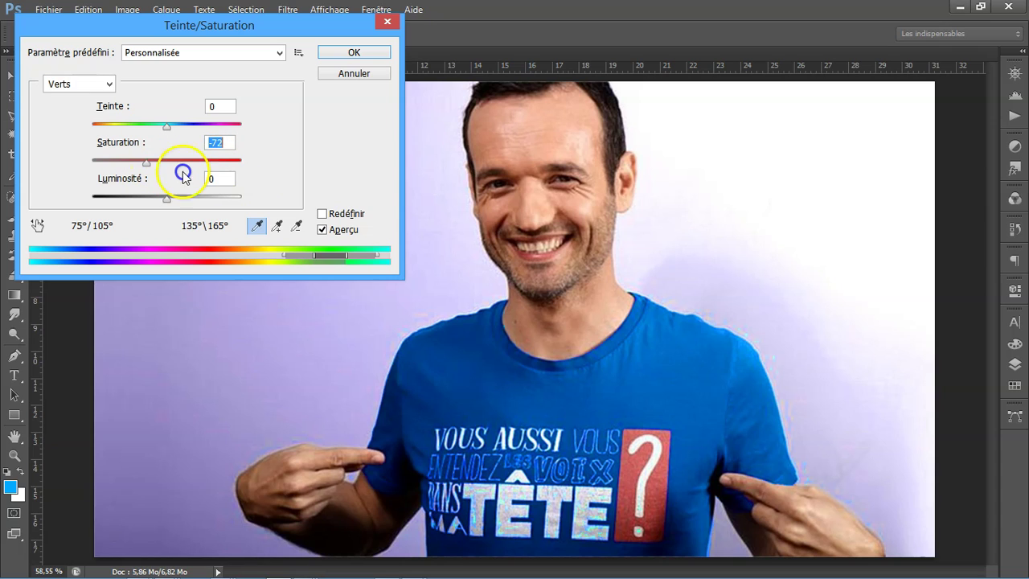
{"action": "left_click", "coordinate": [110, 84]}
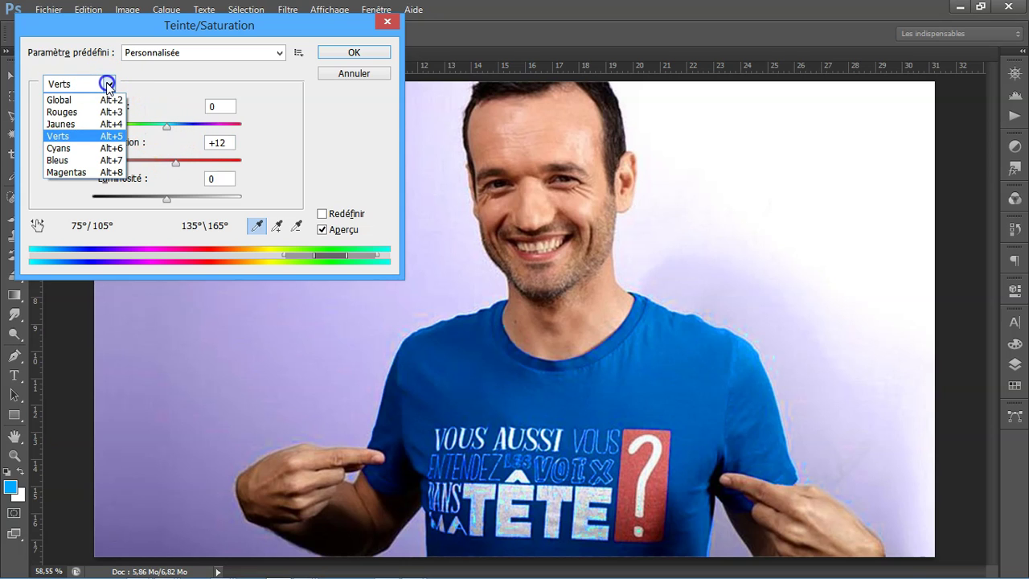
Step: Drop the Jaunes range saturation to -100 and compare it with the original
{"action": "left_click", "coordinate": [89, 126]}
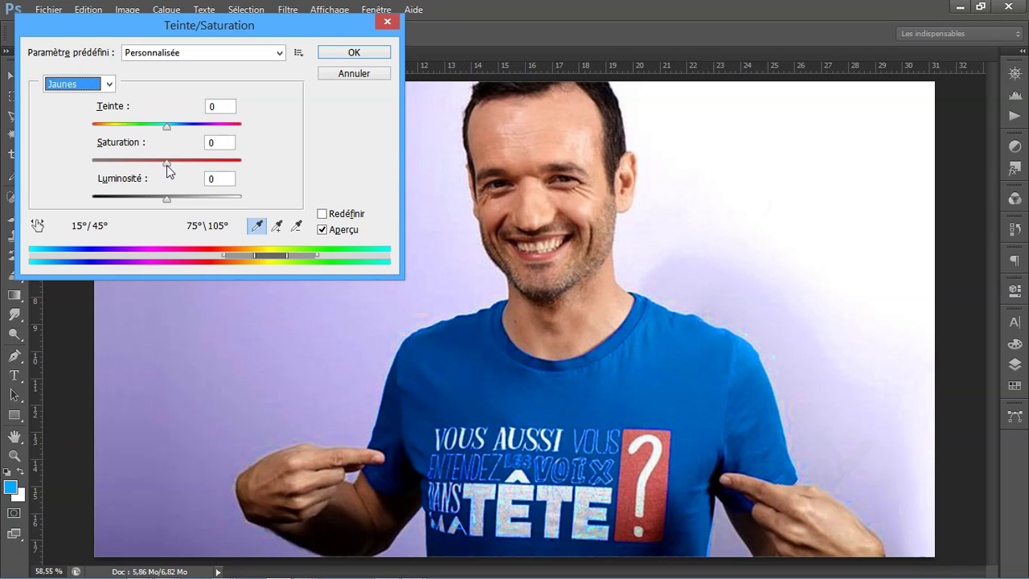
{"action": "left_click", "coordinate": [168, 165]}
{"action": "left_click_drag", "start_coordinate": [168, 165], "coordinate": [63, 160]}
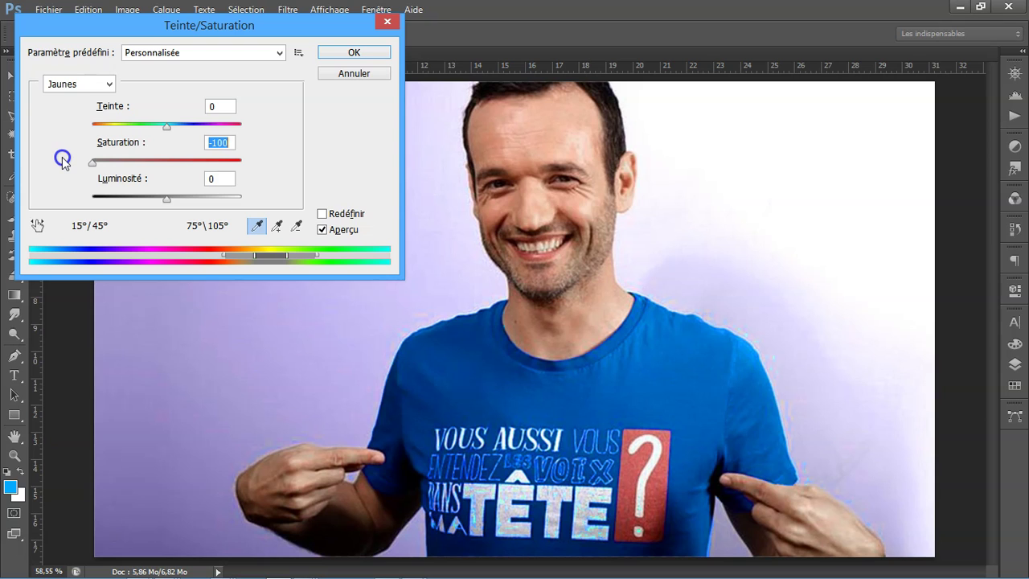
{"action": "left_click", "coordinate": [323, 229]}
{"action": "left_click", "coordinate": [325, 232]}
{"action": "left_click", "coordinate": [325, 232]}
{"action": "left_click", "coordinate": [326, 232]}
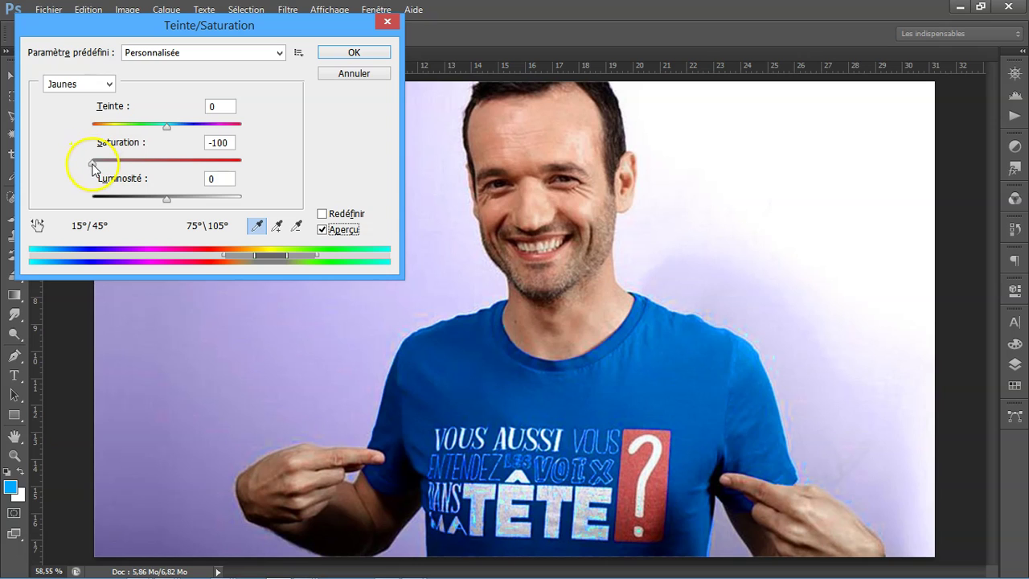
Step: Settle the Jaunes saturation at +58 after trying +100, toggling Aperçu to compare
{"action": "left_click_drag", "start_coordinate": [92, 167], "coordinate": [269, 173]}
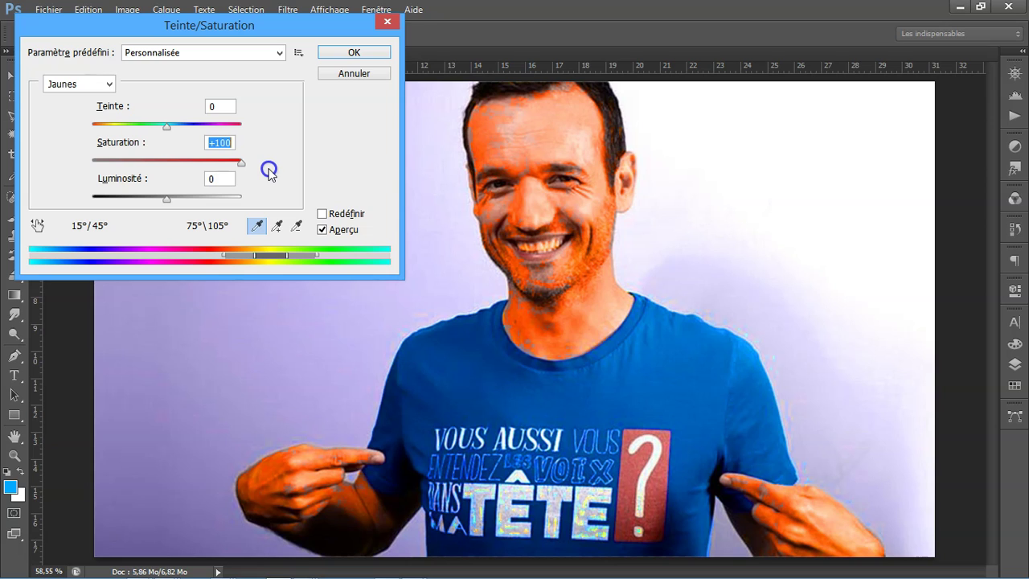
{"action": "left_click_drag", "start_coordinate": [241, 164], "coordinate": [214, 172]}
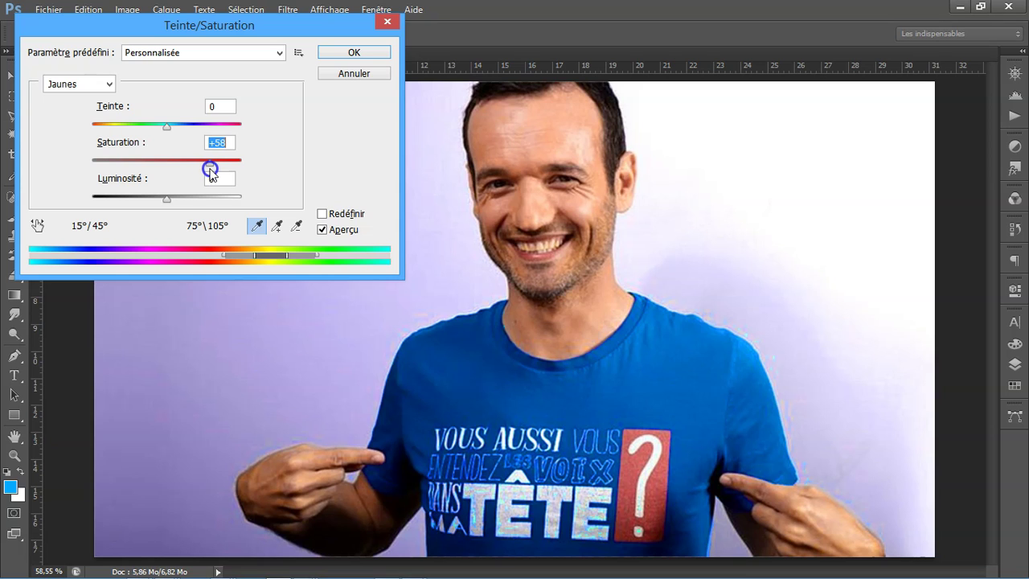
{"action": "left_click", "coordinate": [322, 231]}
{"action": "left_click", "coordinate": [322, 231]}
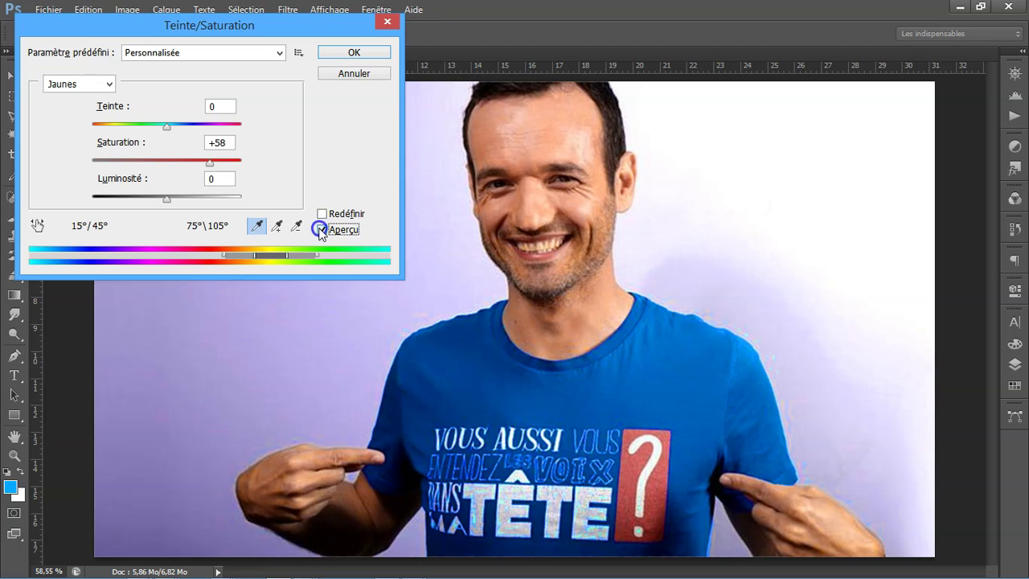
{"action": "left_click", "coordinate": [321, 230]}
{"action": "left_click", "coordinate": [322, 231]}
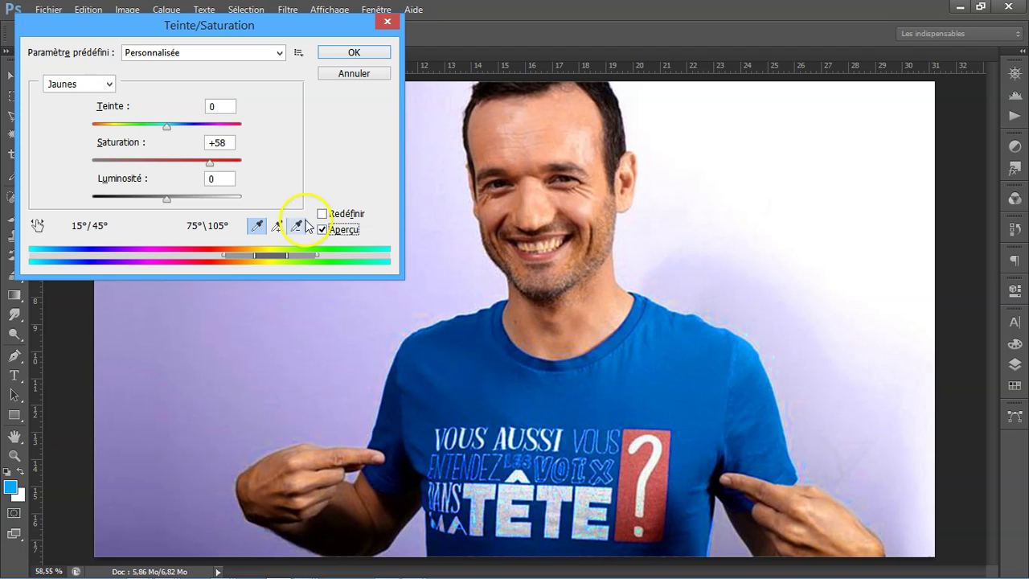
Step: Switch to the Rouges range and test its saturation at -100 and +100
{"action": "left_click", "coordinate": [95, 84]}
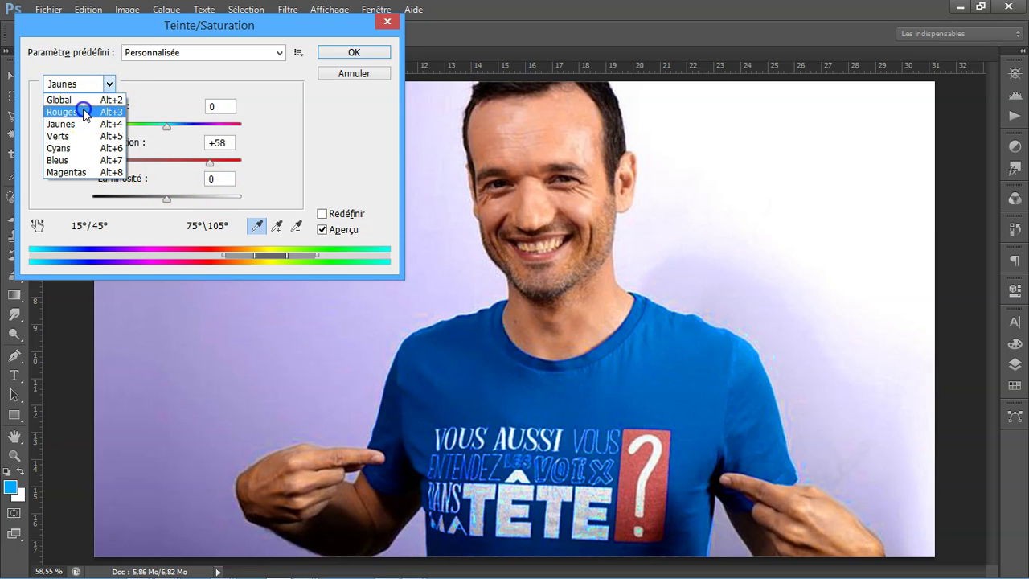
{"action": "left_click", "coordinate": [83, 112]}
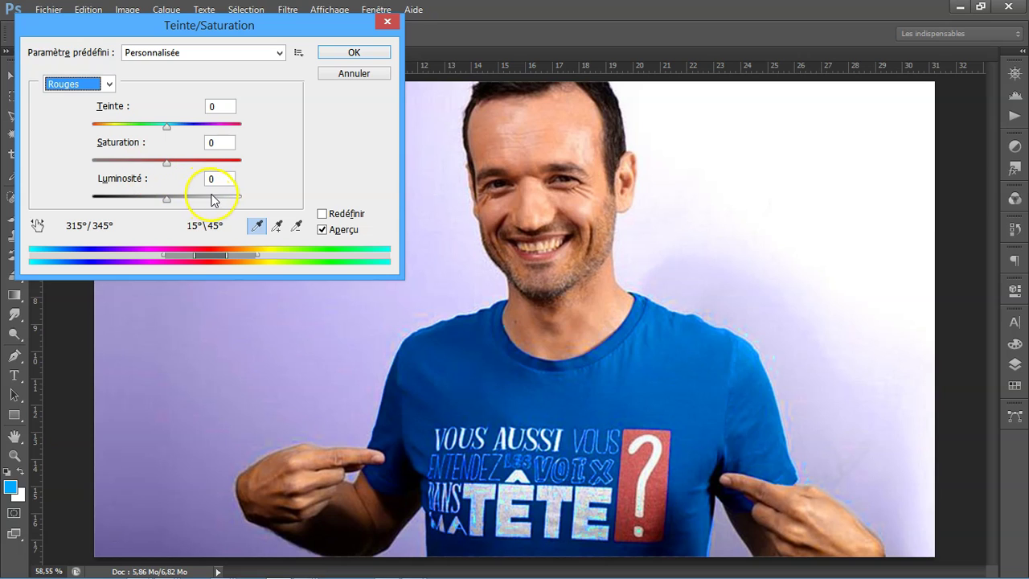
{"action": "left_click", "coordinate": [139, 158]}
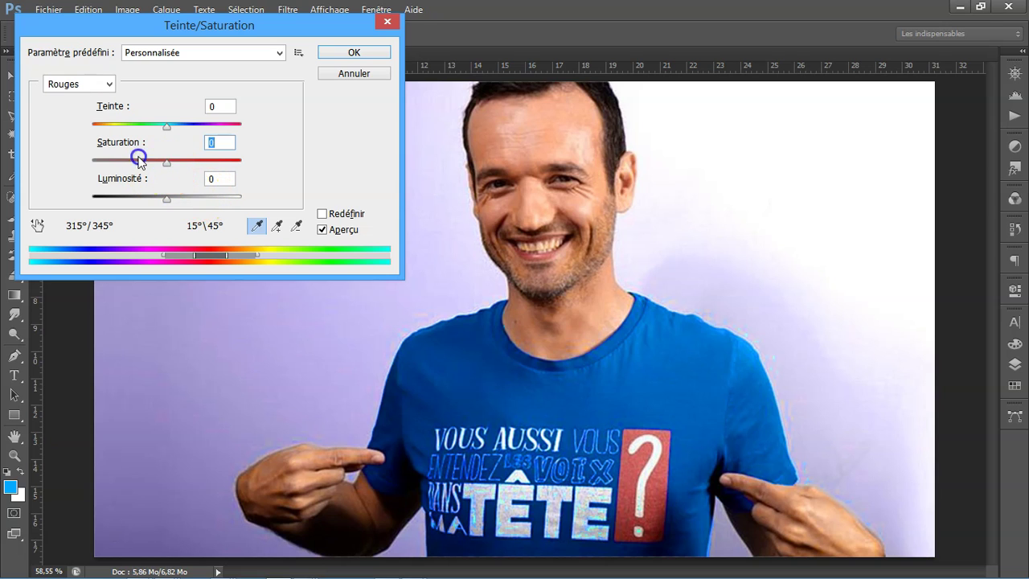
{"action": "left_click_drag", "start_coordinate": [139, 158], "coordinate": [16, 135]}
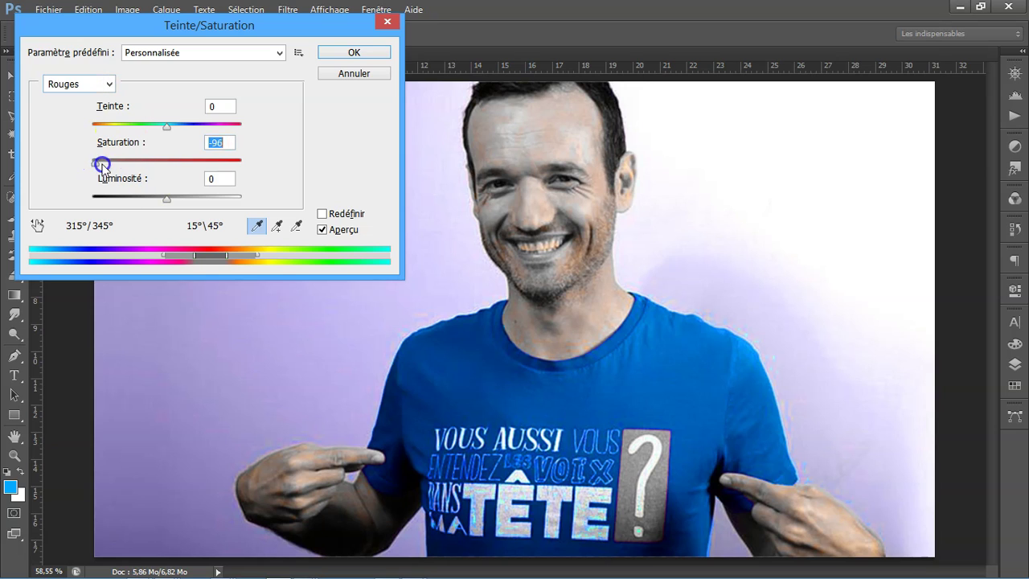
{"action": "left_click_drag", "start_coordinate": [93, 165], "coordinate": [330, 177]}
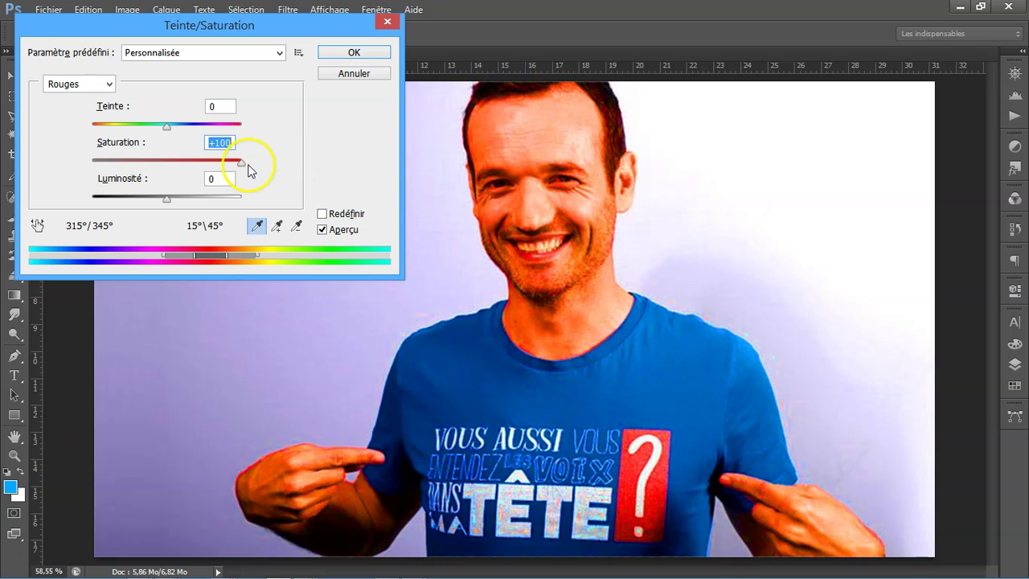
Step: Settle the Rouges saturation at +17, toggling Aperçu to compare
{"action": "left_click_drag", "start_coordinate": [240, 163], "coordinate": [189, 176]}
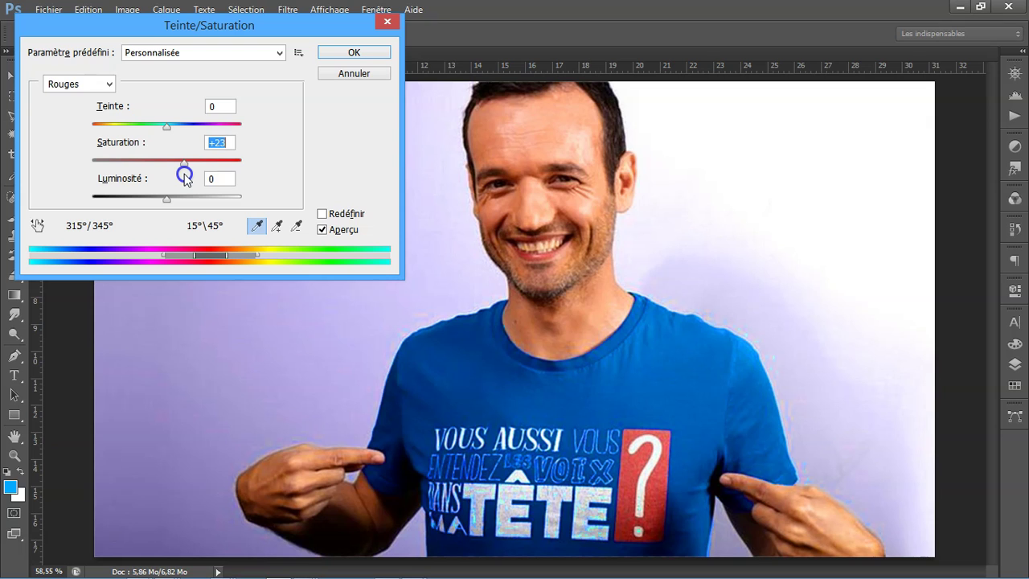
{"action": "left_click", "coordinate": [322, 230]}
{"action": "left_click", "coordinate": [322, 230]}
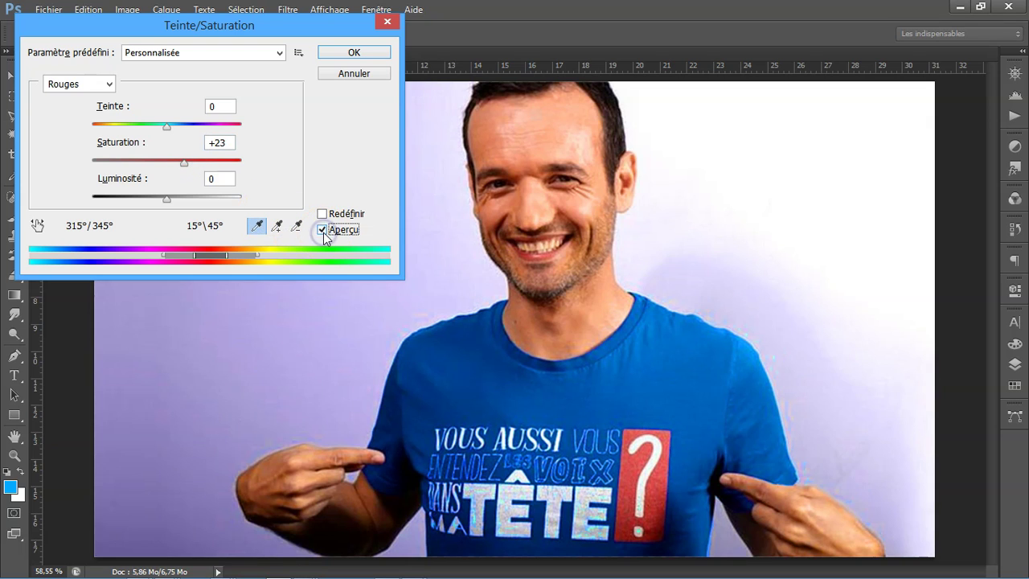
{"action": "left_click", "coordinate": [184, 165]}
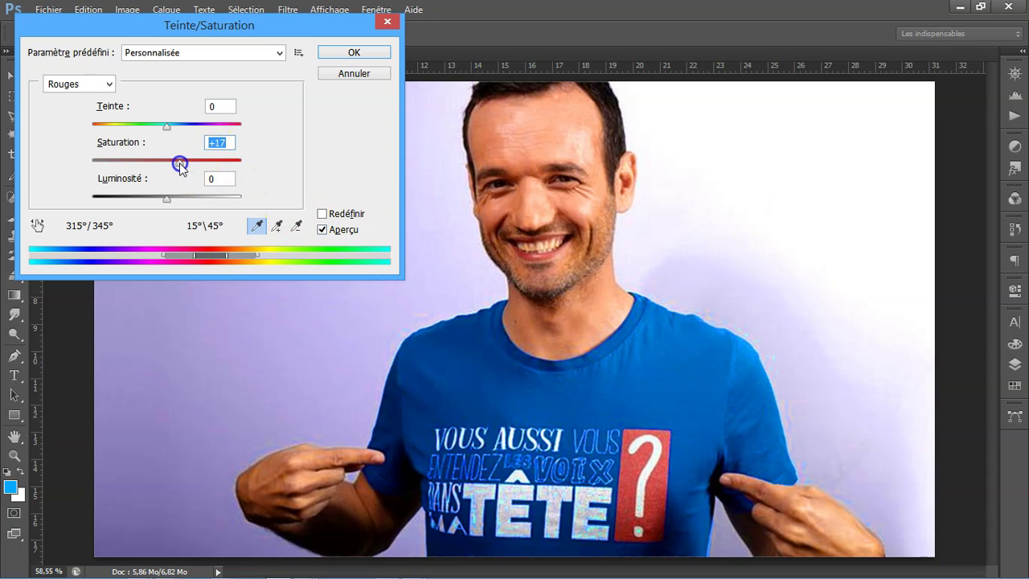
{"action": "left_click", "coordinate": [322, 230]}
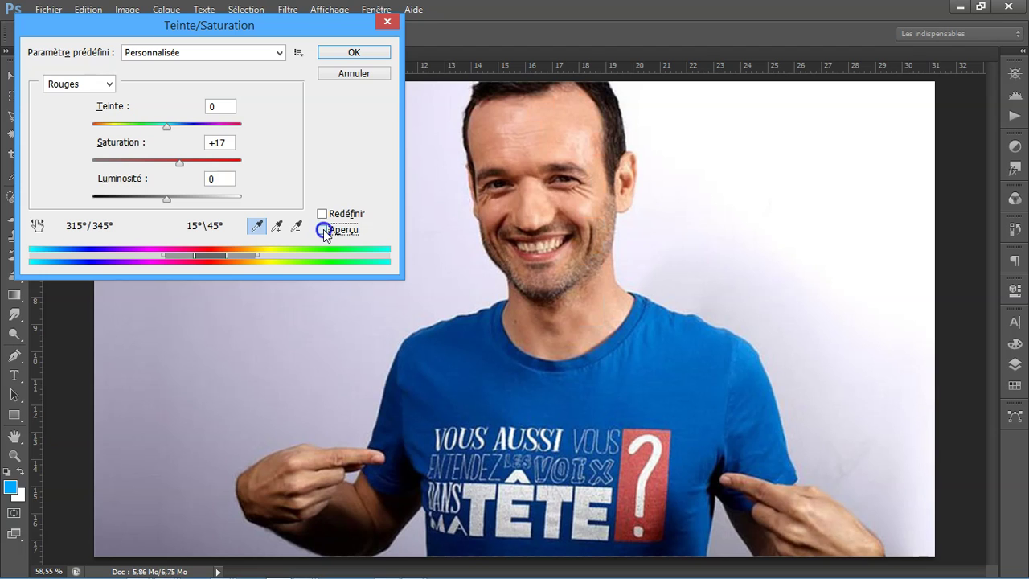
{"action": "left_click", "coordinate": [323, 230]}
{"action": "left_click", "coordinate": [324, 228]}
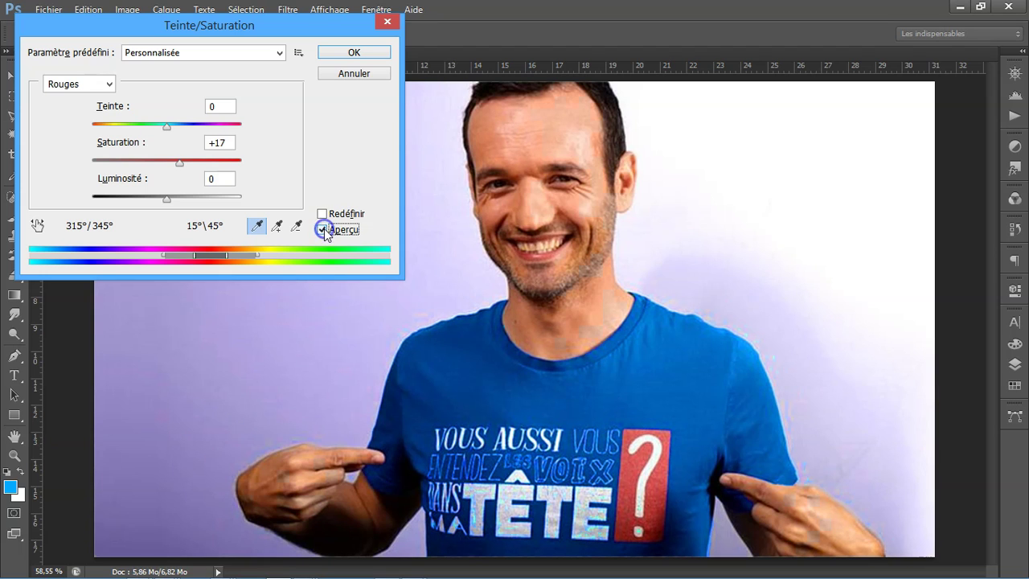
{"action": "left_click", "coordinate": [323, 230]}
{"action": "left_click", "coordinate": [324, 229]}
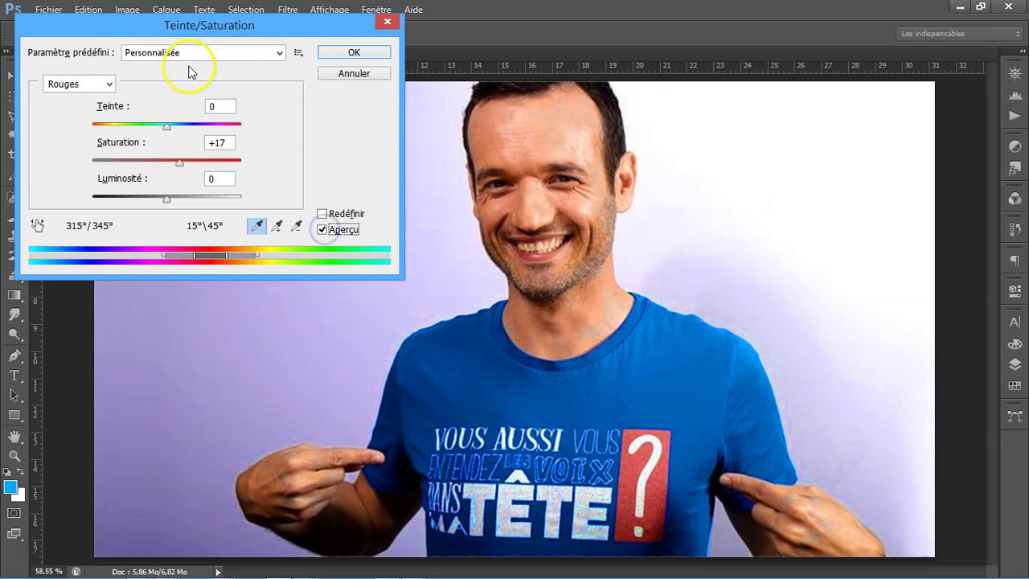
{"action": "left_click", "coordinate": [111, 85]}
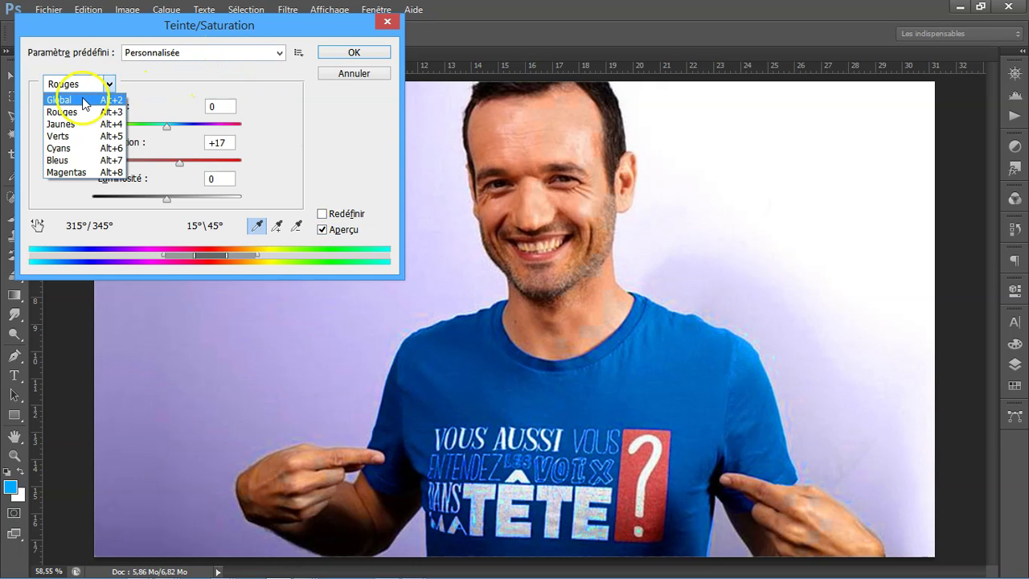
Step: Return to Global, apply the Hue/Saturation adjustment, and select the entire image
{"action": "left_click", "coordinate": [86, 100]}
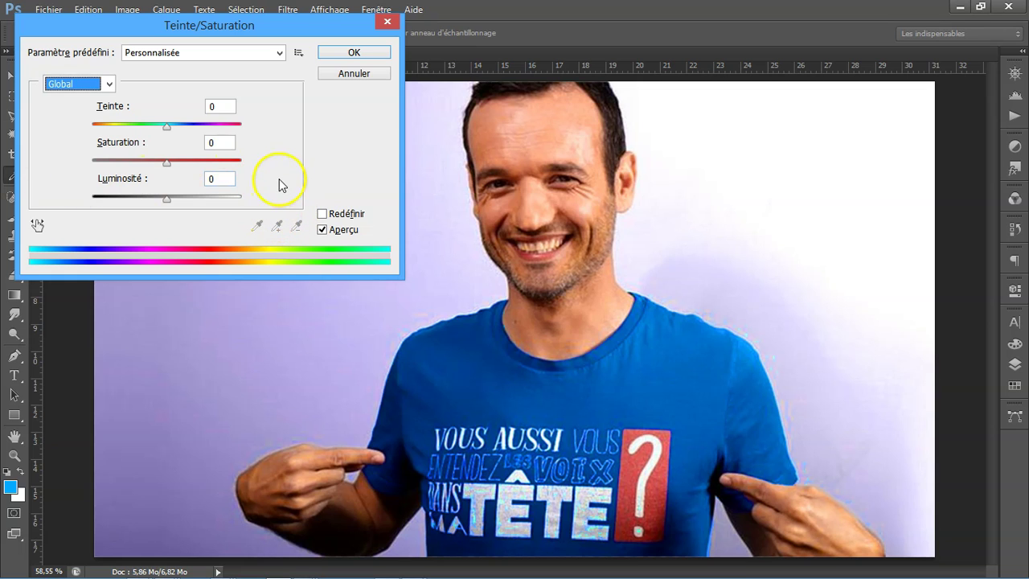
{"action": "left_click", "coordinate": [358, 55]}
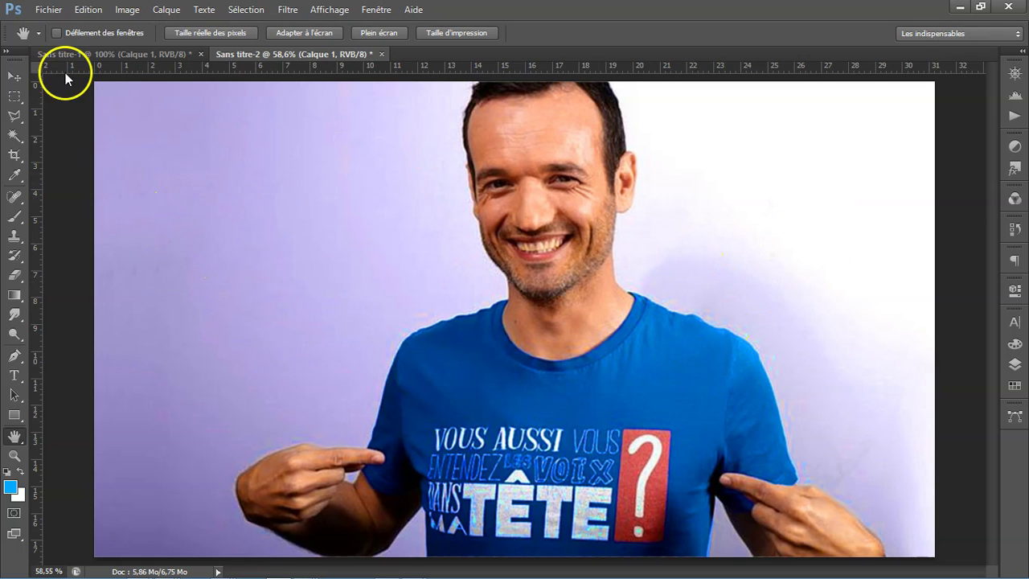
{"action": "left_click", "coordinate": [53, 11]}
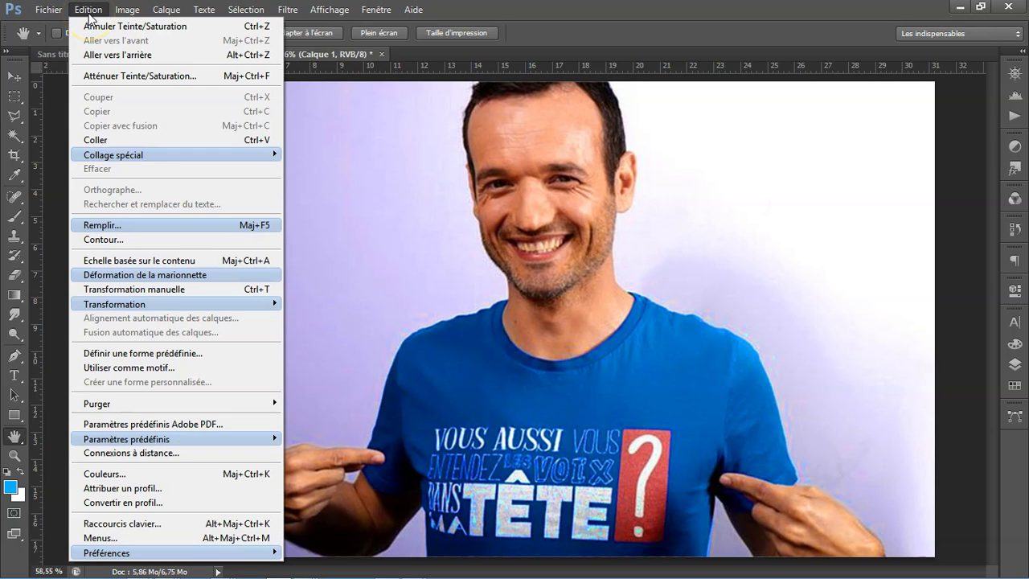
{"action": "left_click", "coordinate": [245, 10]}
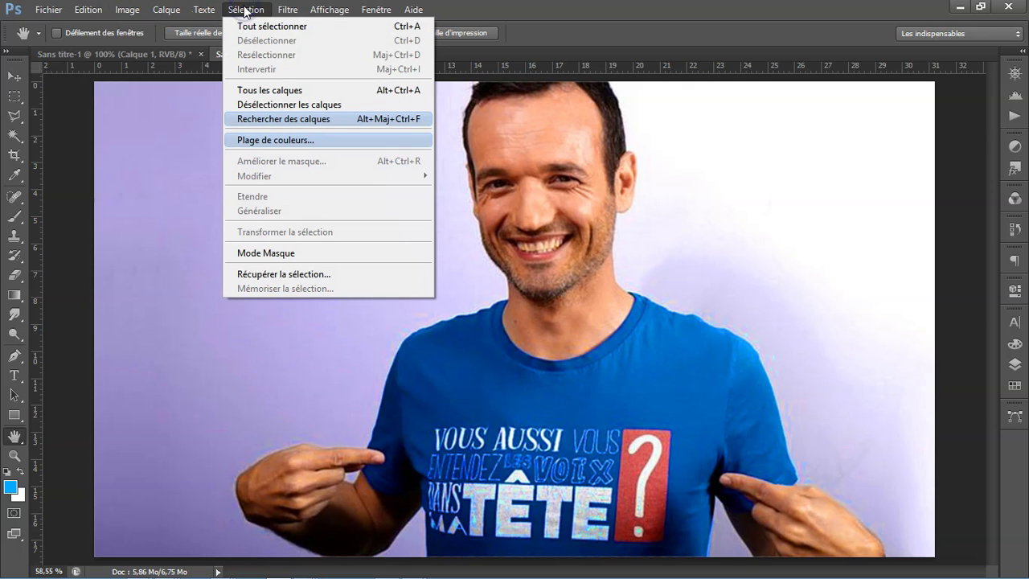
{"action": "left_click", "coordinate": [249, 25]}
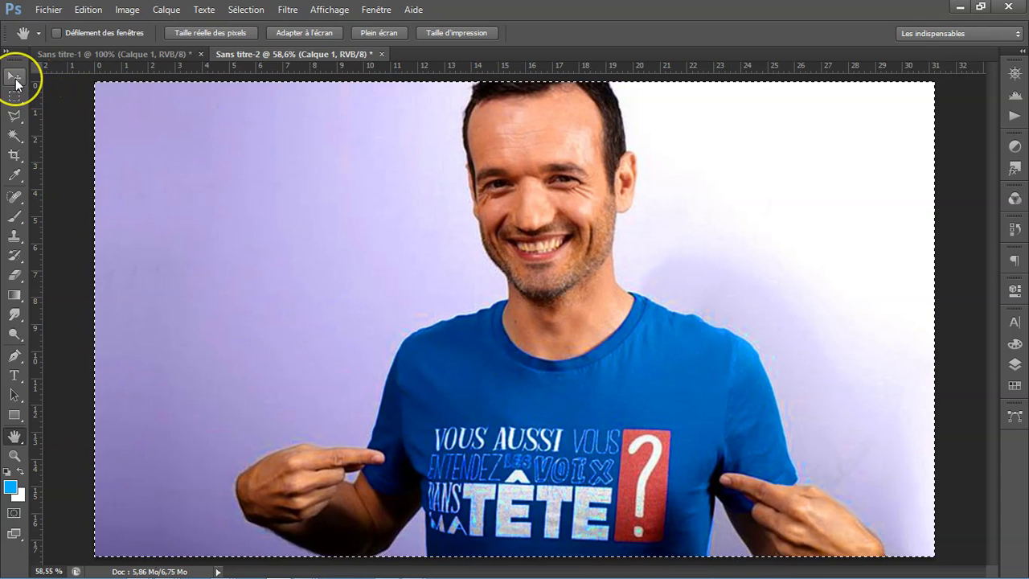
Step: Shift the photo layer about 7.69 cm right and clear the selection
{"action": "left_click", "coordinate": [16, 80]}
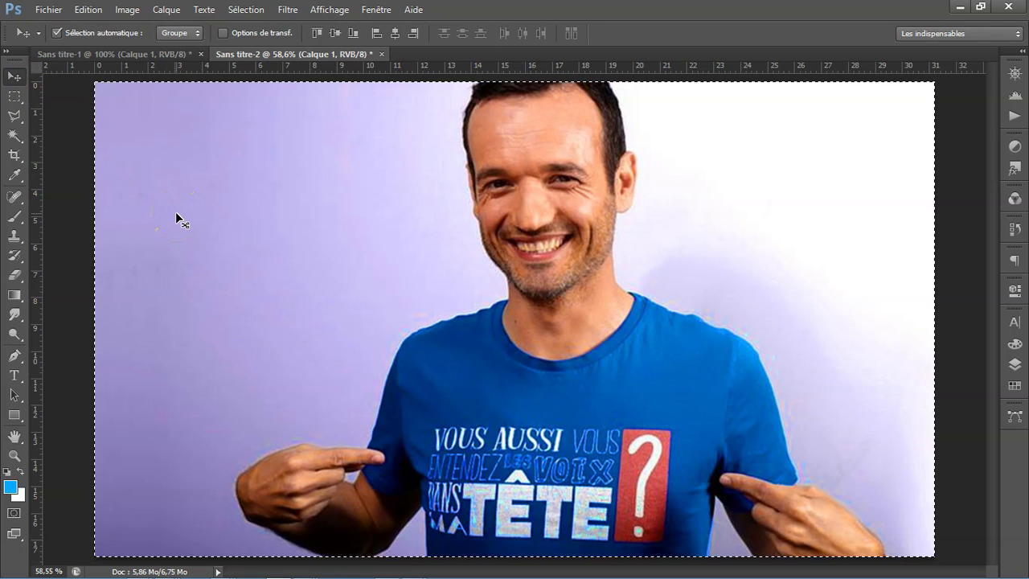
{"action": "left_click", "coordinate": [176, 213]}
{"action": "mouse_move", "coordinate": [177, 216]}
{"action": "left_mouse_down"}
{"action": "mouse_move", "coordinate": [381, 256]}
{"action": "mouse_move", "coordinate": [266, 223]}
{"action": "mouse_move", "coordinate": [299, 240]}
{"action": "left_mouse_up"}
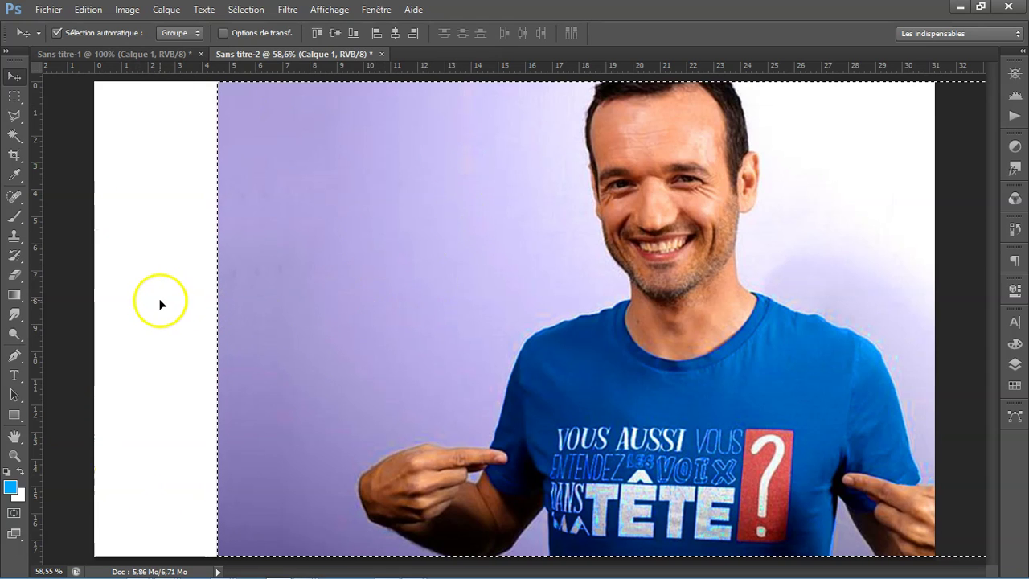
{"action": "left_click", "coordinate": [17, 98]}
{"action": "left_click", "coordinate": [134, 168]}
{"action": "left_click", "coordinate": [60, 115]}
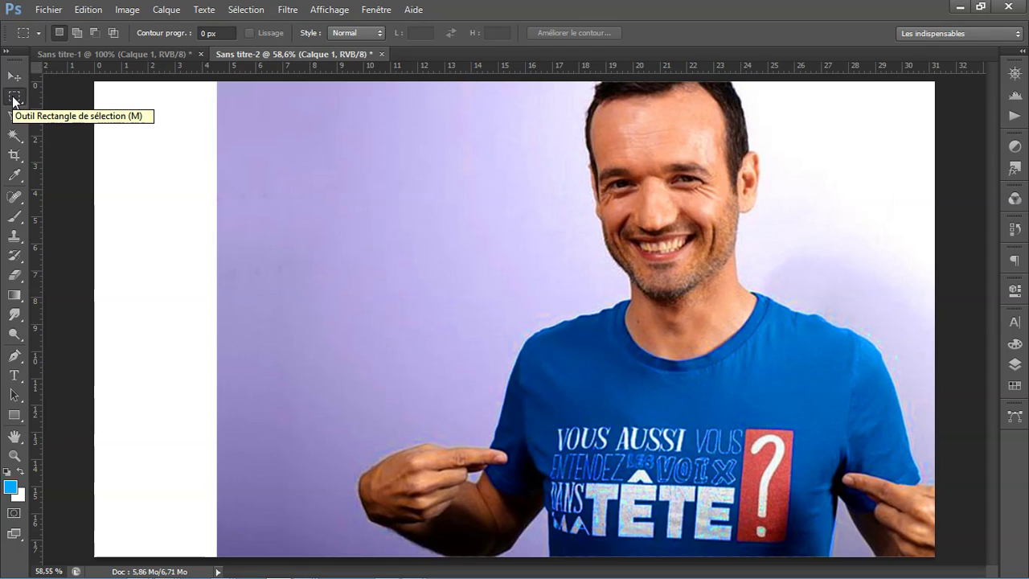
Step: Select a thin full-height strip of lilac background along the photo's left edge
{"action": "left_click", "coordinate": [13, 100]}
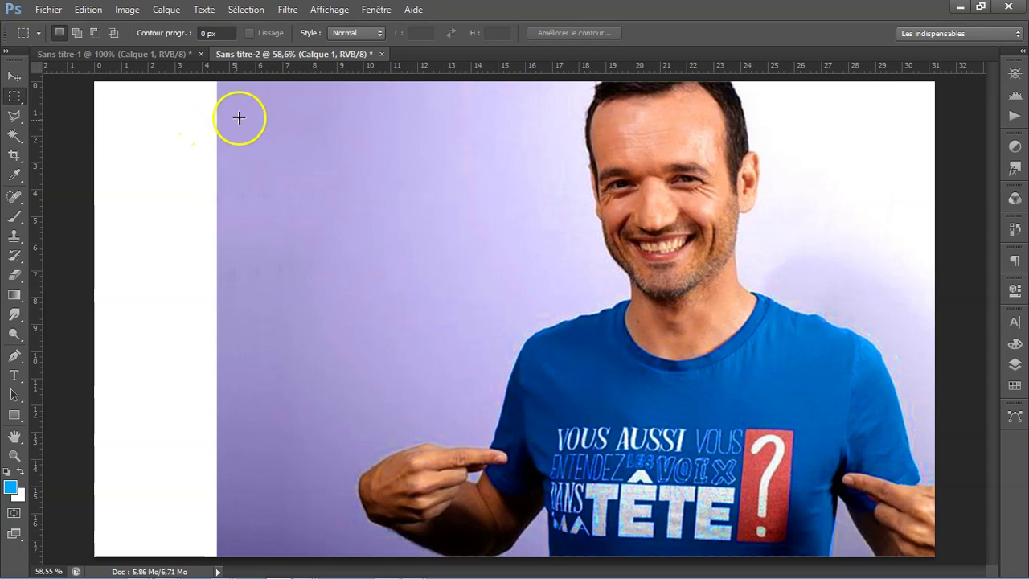
{"action": "left_click_drag", "start_coordinate": [219, 80], "coordinate": [263, 560]}
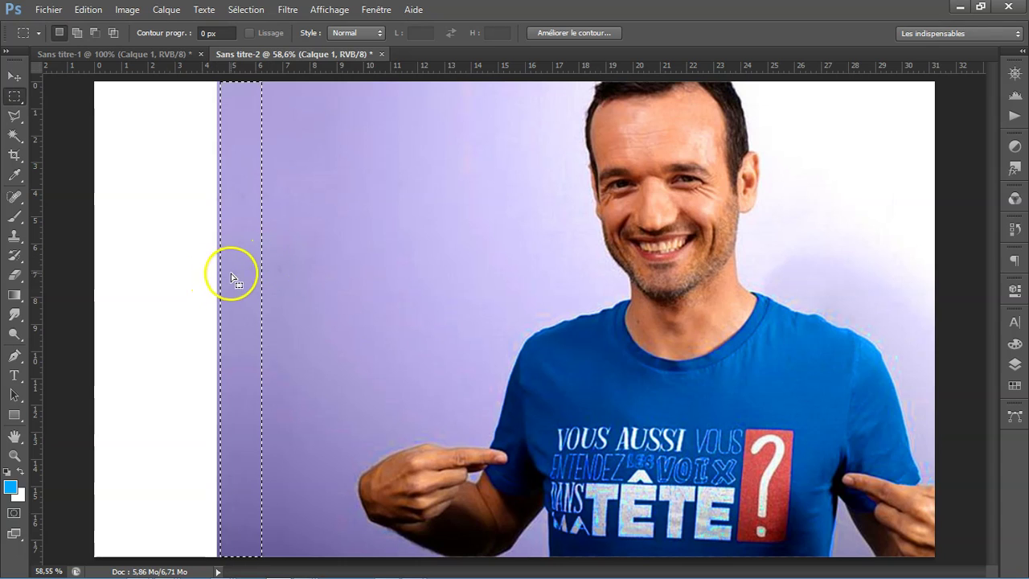
{"action": "key", "text": "j"}
{"action": "key", "text": "m"}
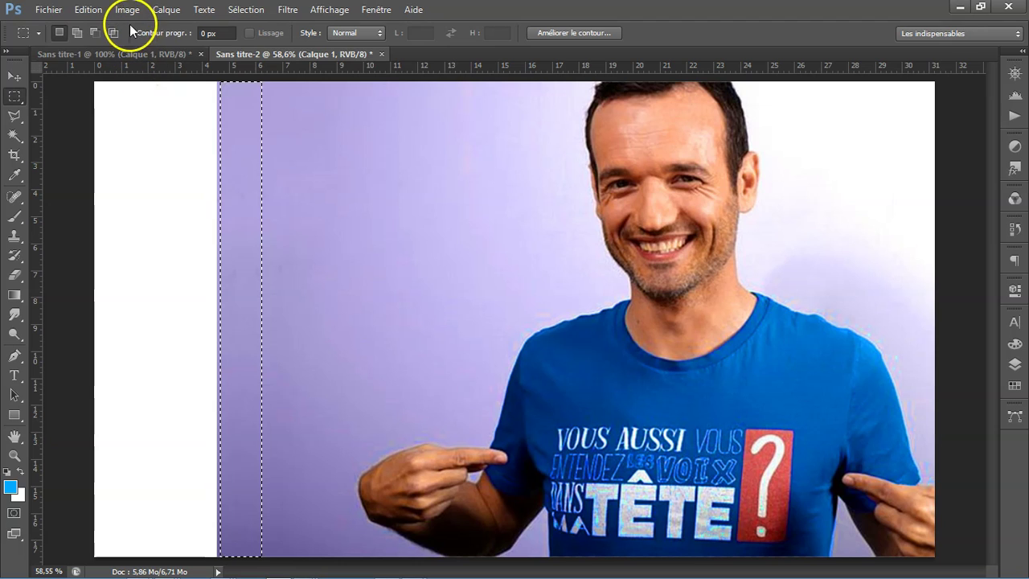
Step: Stretch the selected lilac strip left to the canvas edge with Transformation manuelle
{"action": "left_click", "coordinate": [89, 10]}
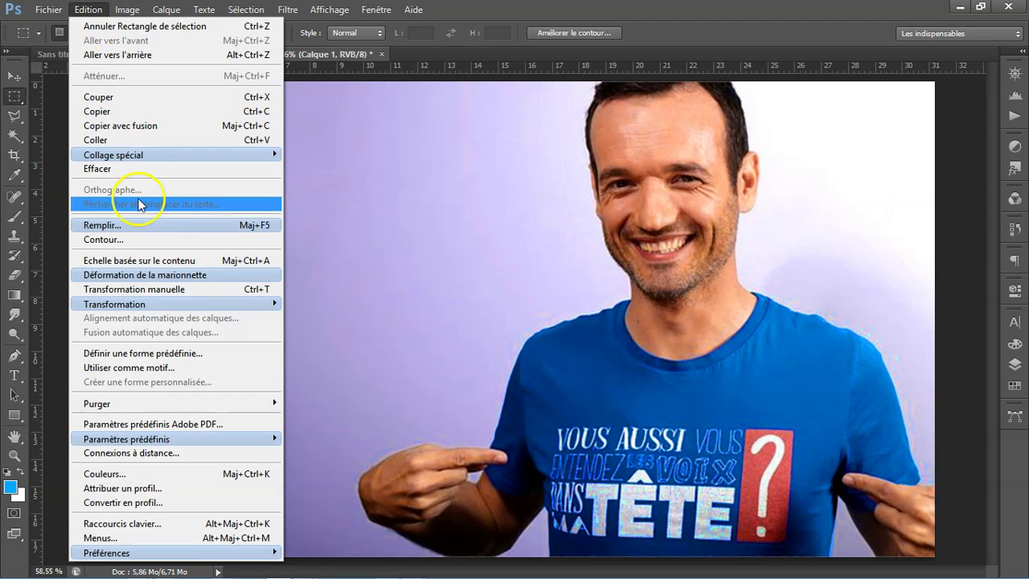
{"action": "left_click", "coordinate": [141, 290]}
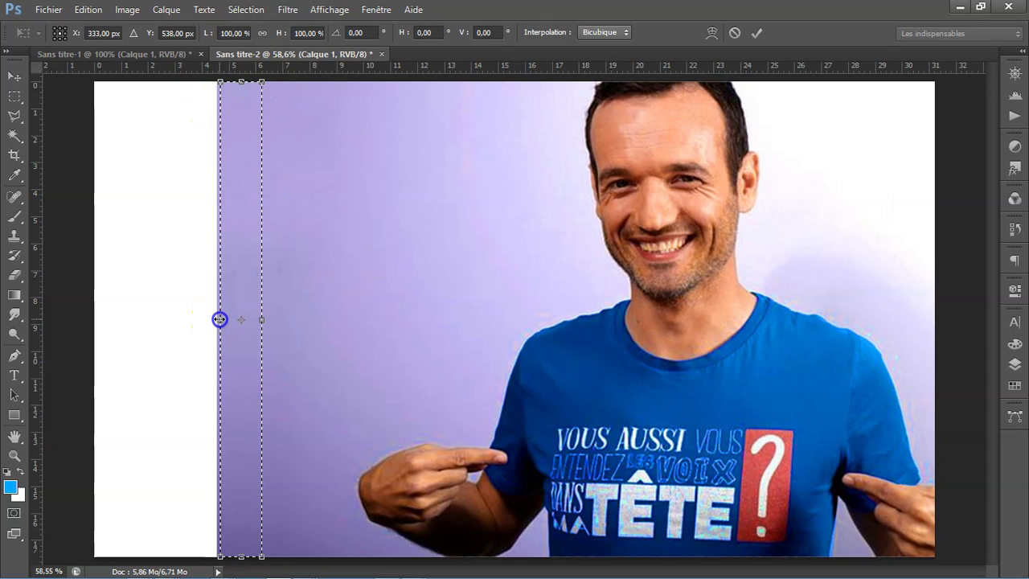
{"action": "left_click_drag", "start_coordinate": [214, 319], "coordinate": [84, 332]}
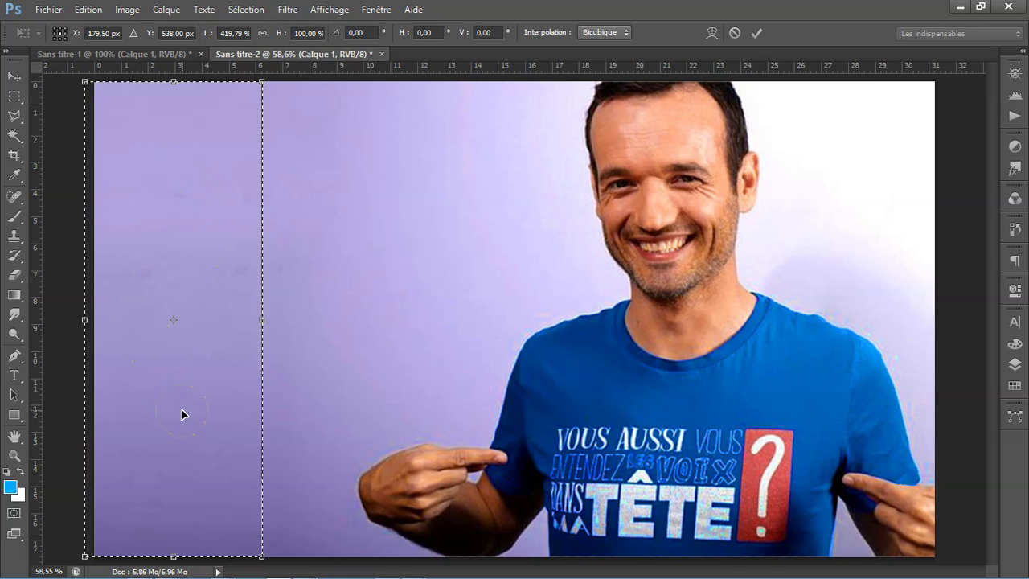
{"action": "left_click", "coordinate": [17, 80]}
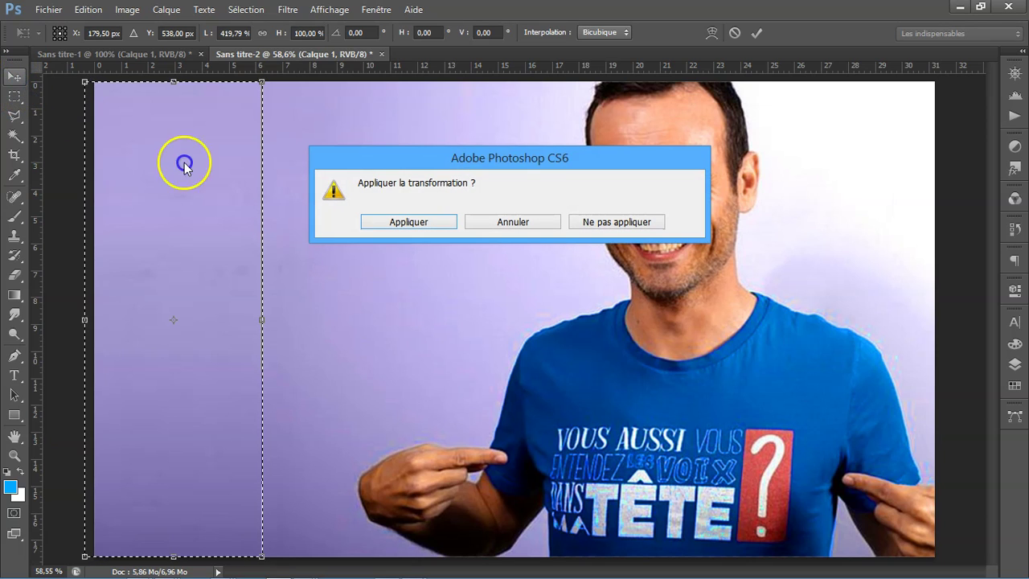
{"action": "left_click", "coordinate": [292, 186]}
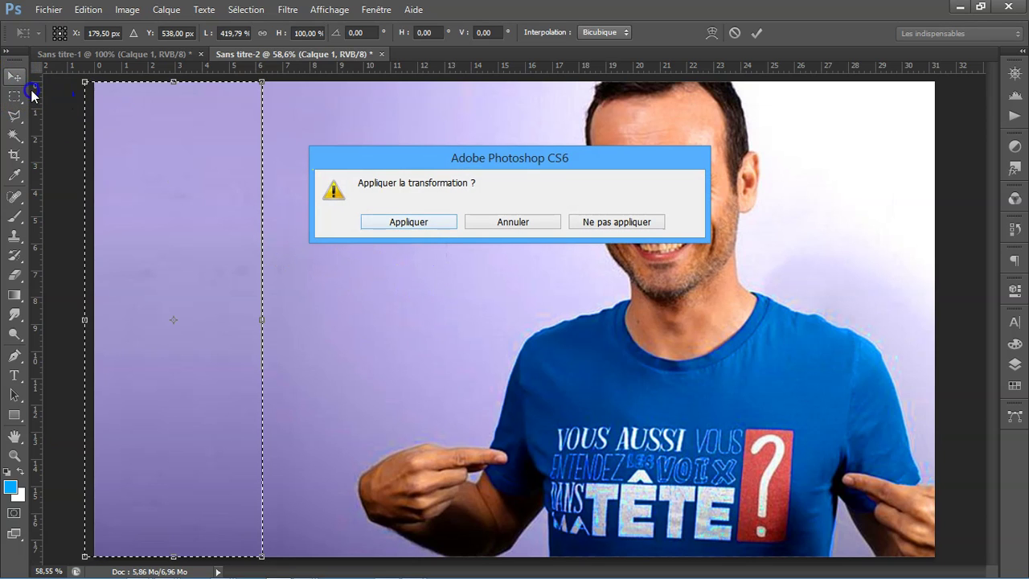
{"action": "left_click", "coordinate": [406, 222]}
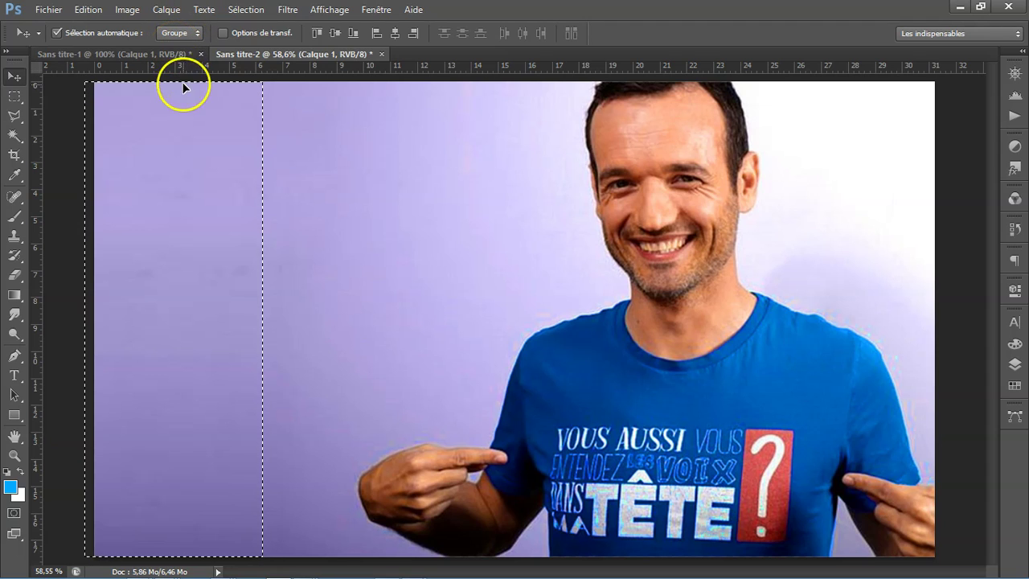
Step: Blur the stretched strip with a 27,8-pixel Gaussian blur, then deselect
{"action": "left_click", "coordinate": [256, 12]}
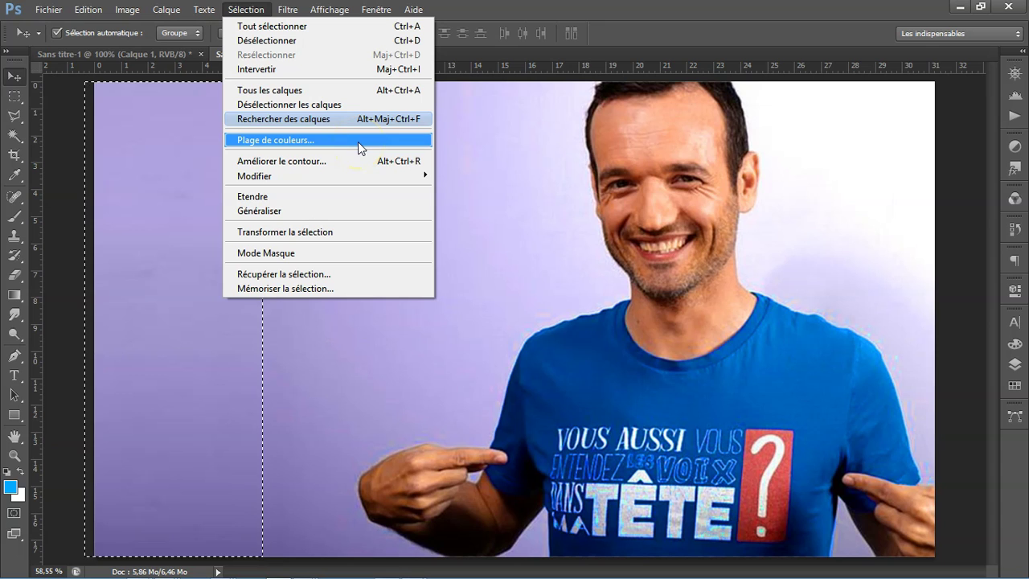
{"action": "left_click", "coordinate": [350, 150]}
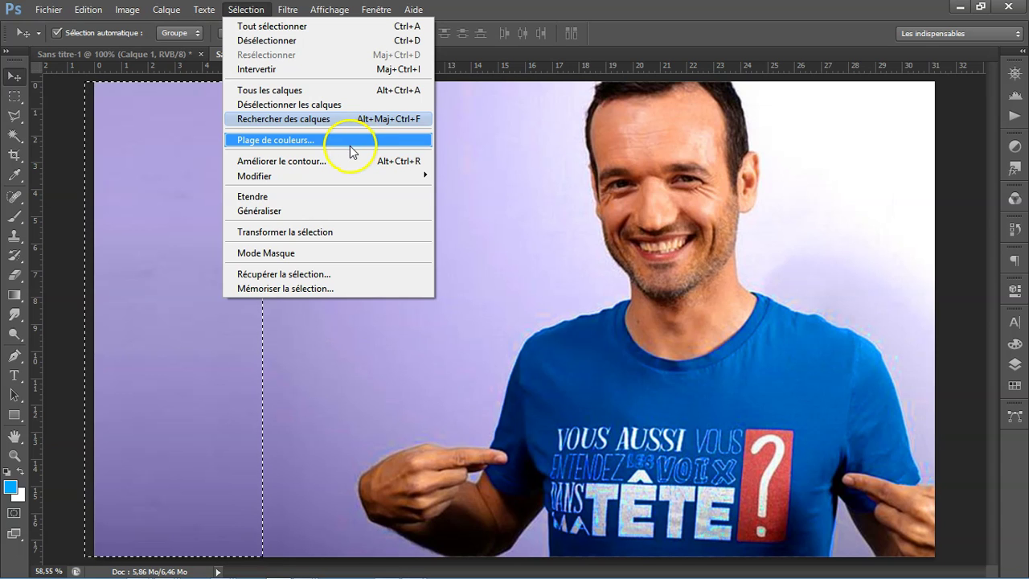
{"action": "left_click", "coordinate": [287, 12]}
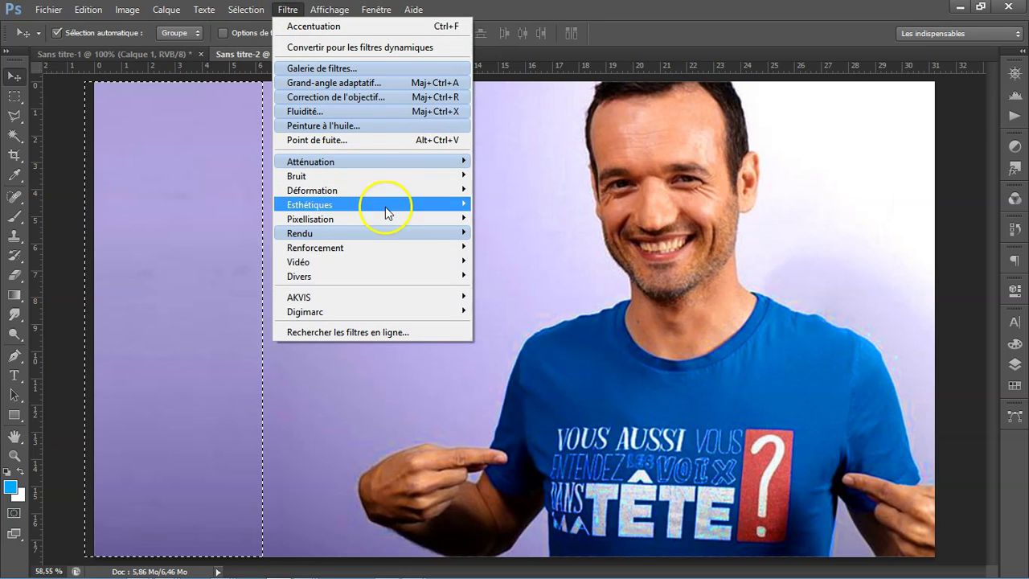
{"action": "mouse_move", "coordinate": [372, 161]}
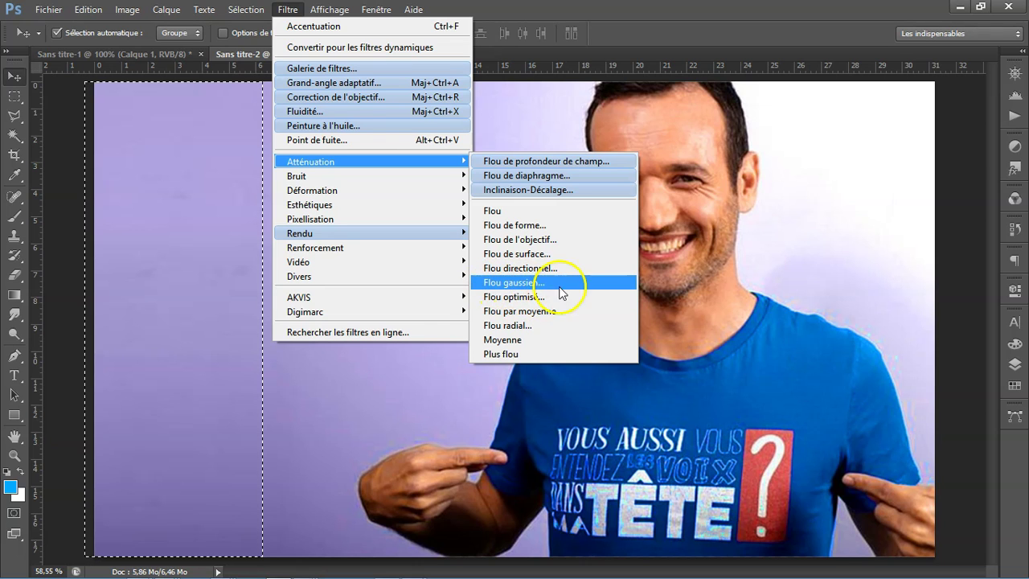
{"action": "left_click", "coordinate": [518, 283]}
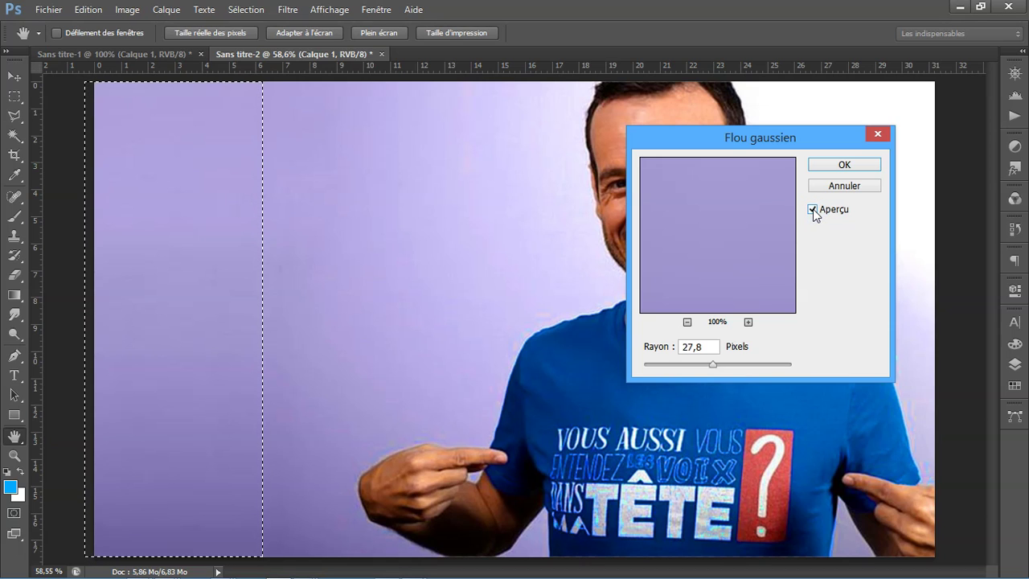
{"action": "left_click", "coordinate": [840, 259]}
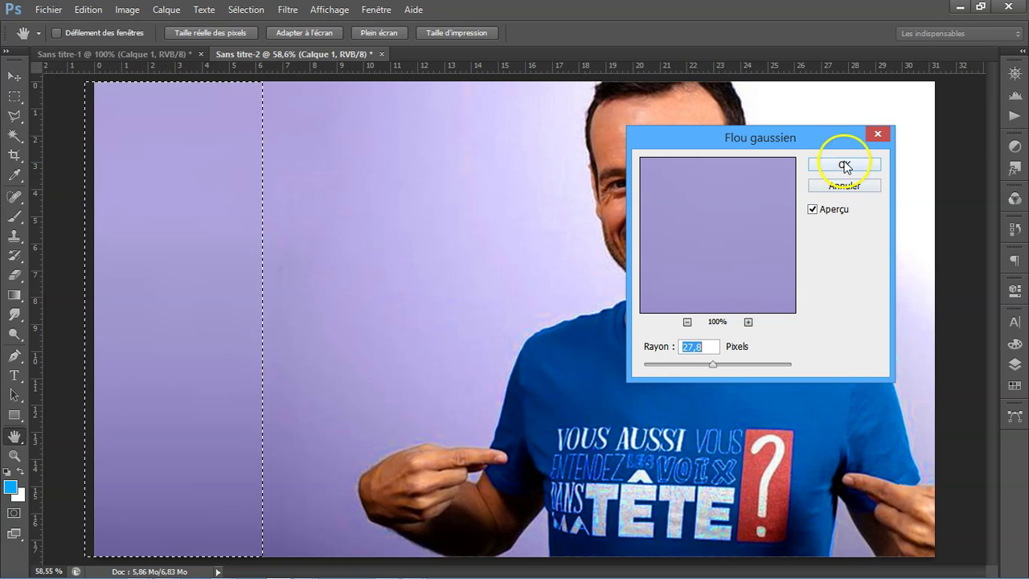
{"action": "left_click", "coordinate": [843, 165]}
{"action": "left_click", "coordinate": [16, 97]}
{"action": "key", "text": "ctrl+d"}
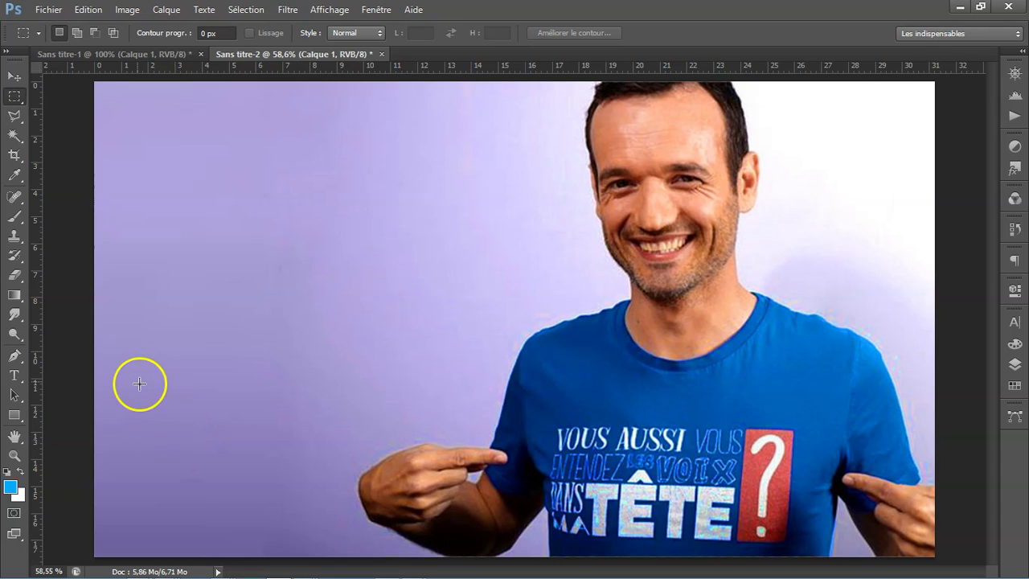
{"action": "left_click", "coordinate": [14, 275]}
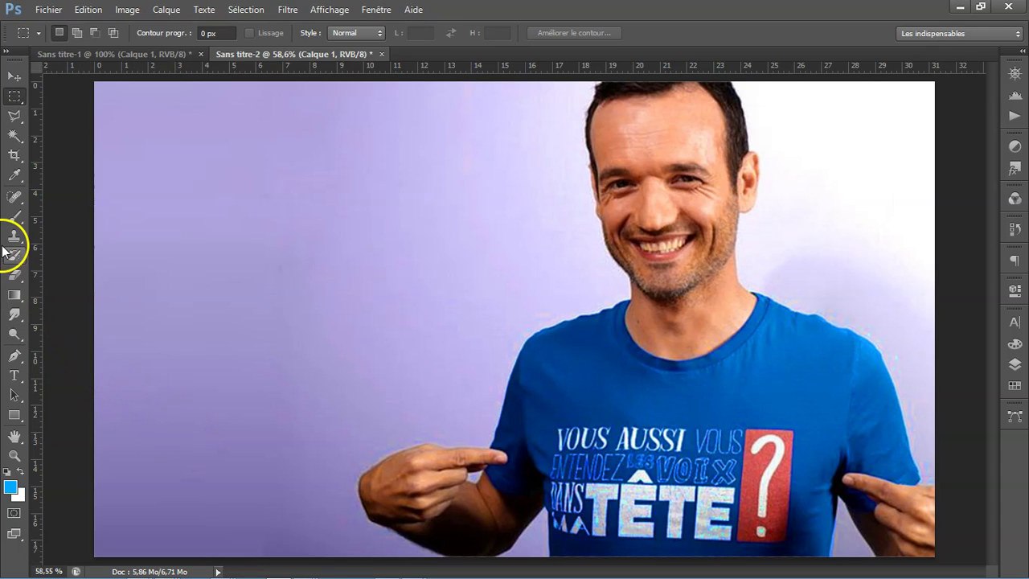
Step: Add a red test text 'sxqsx' at the photo's upper left and show the Layers panel
{"action": "left_click", "coordinate": [15, 376]}
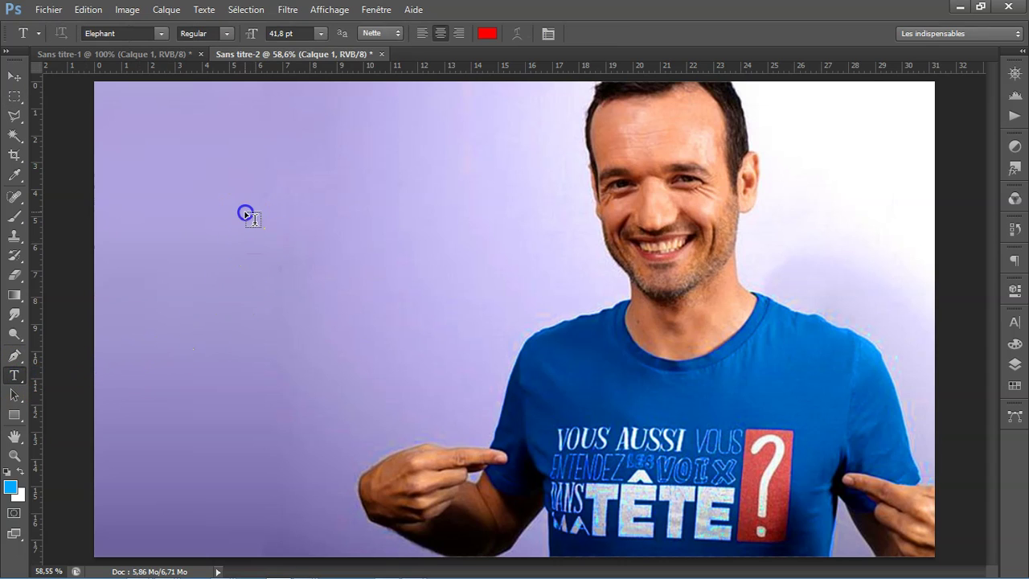
{"action": "left_click", "coordinate": [246, 211]}
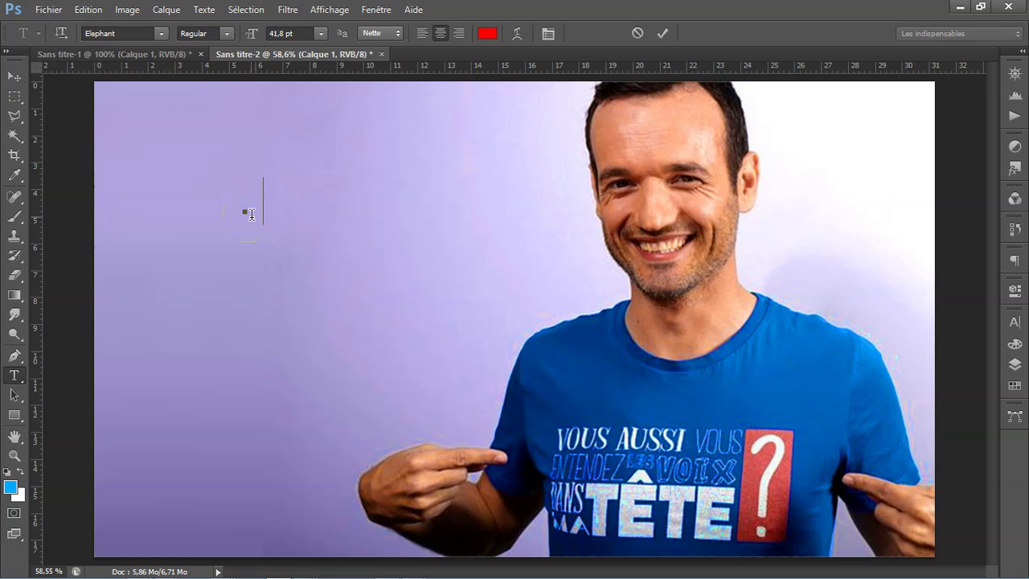
{"action": "type", "text": "sxqsx"}
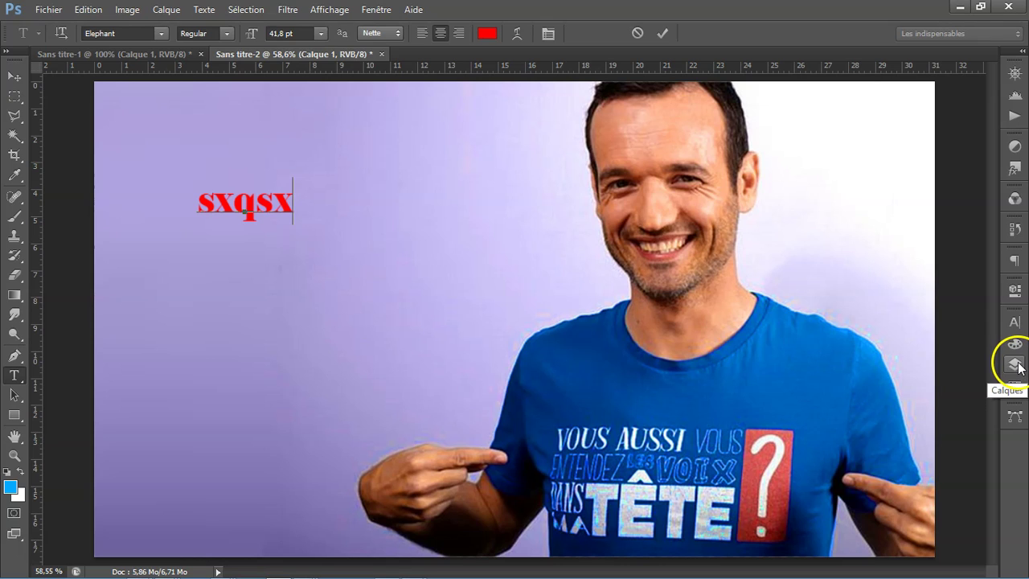
{"action": "left_click", "coordinate": [1014, 366]}
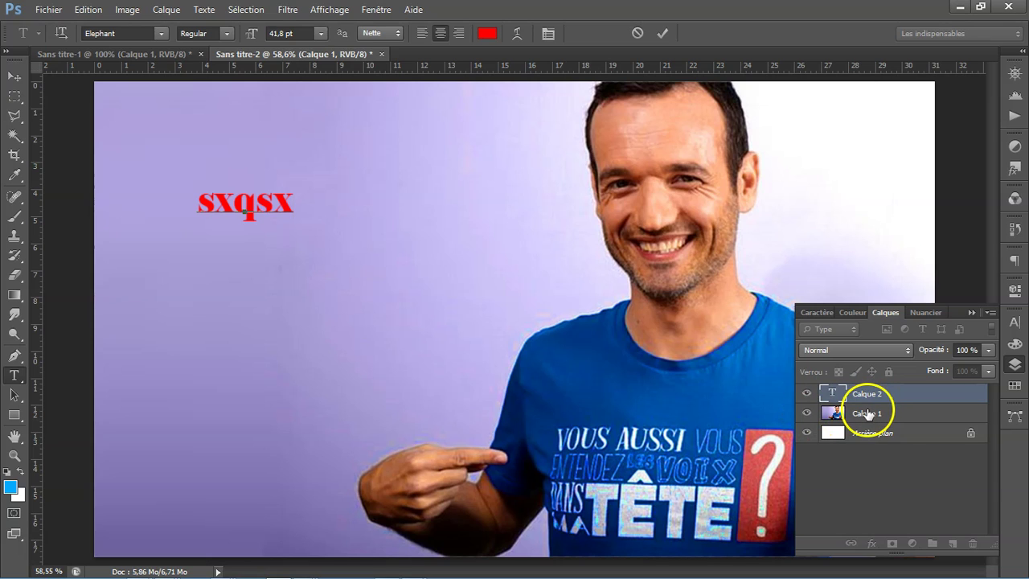
Step: Check the text and photo layers by toggling visibility, then delete the 'sxqsx' text layer
{"action": "left_click", "coordinate": [807, 394]}
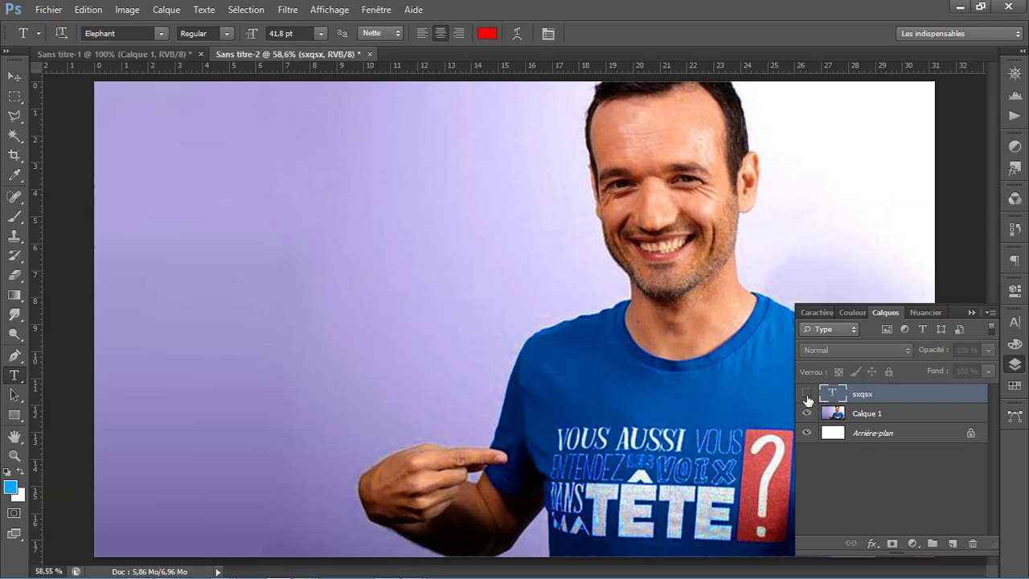
{"action": "left_click", "coordinate": [807, 395]}
{"action": "left_click", "coordinate": [807, 414]}
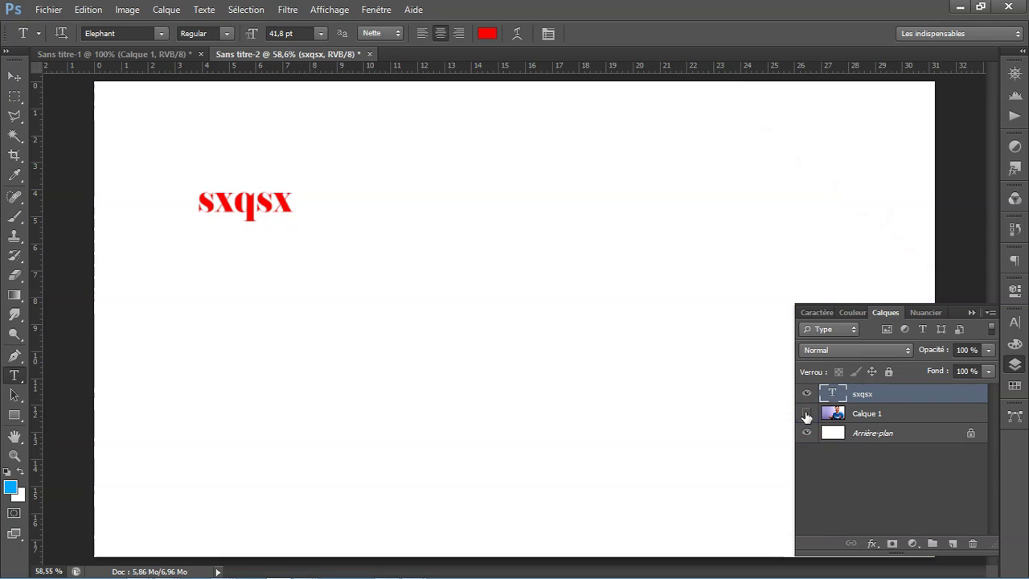
{"action": "left_click", "coordinate": [806, 413]}
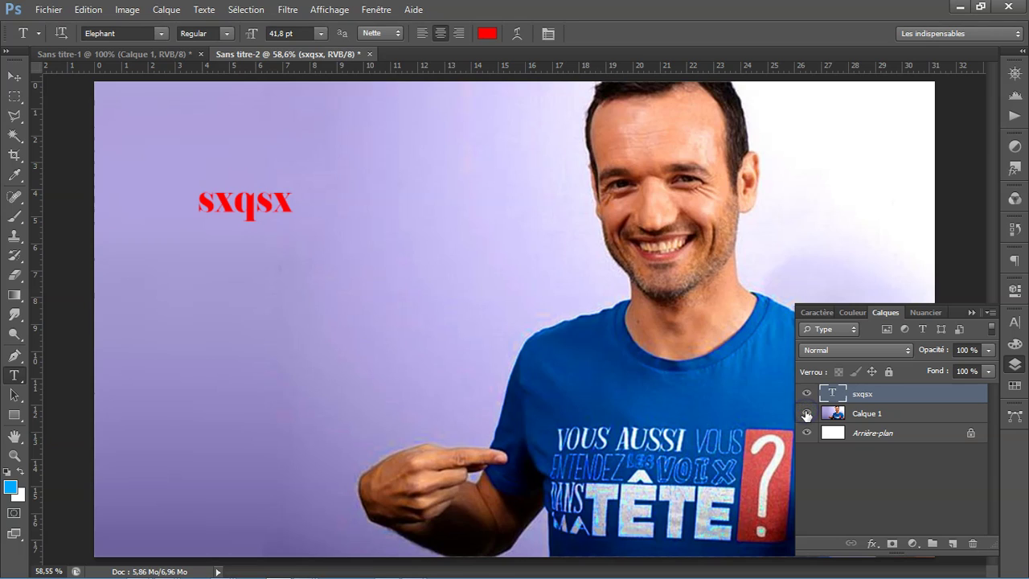
{"action": "left_click", "coordinate": [882, 394]}
{"action": "mouse_move", "coordinate": [882, 393]}
{"action": "left_mouse_down"}
{"action": "mouse_move", "coordinate": [892, 392]}
{"action": "mouse_move", "coordinate": [970, 510]}
{"action": "mouse_move", "coordinate": [974, 545]}
{"action": "left_mouse_up"}
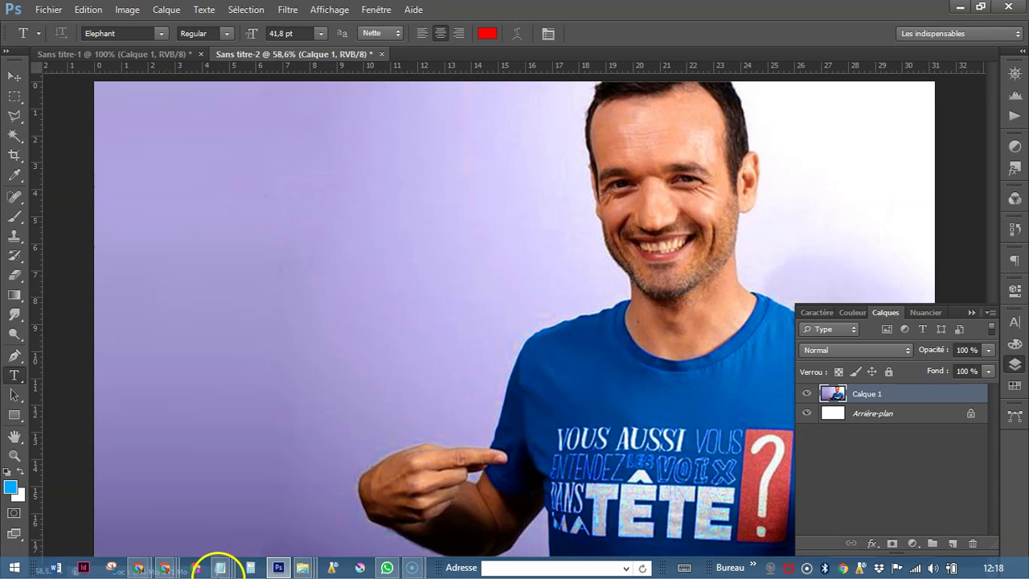
Step: Bring up the Midi Libre 'Olicard en spectacle à Lunel' article and close its floating video
{"action": "left_click", "coordinate": [157, 568]}
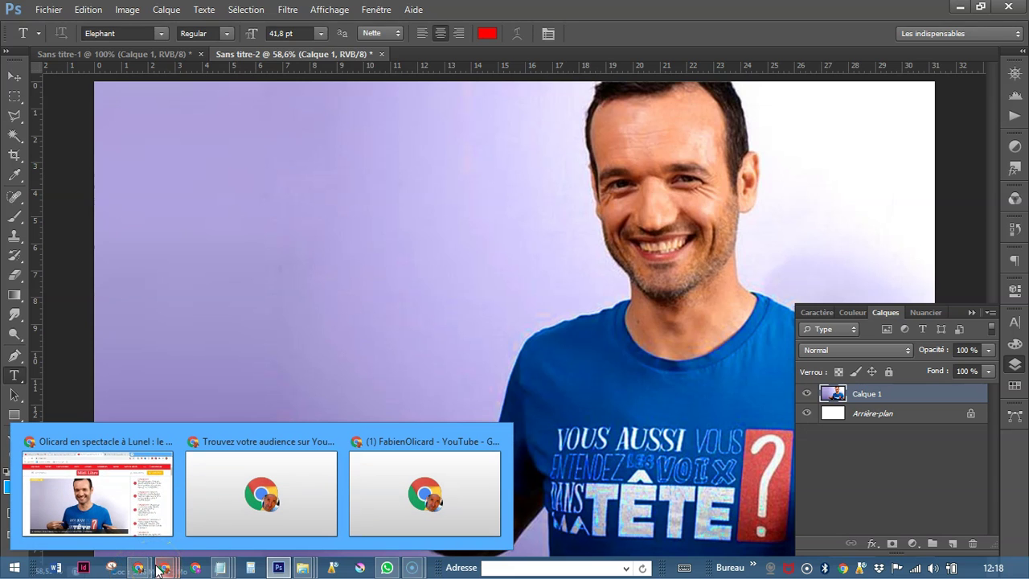
{"action": "left_click", "coordinate": [149, 567]}
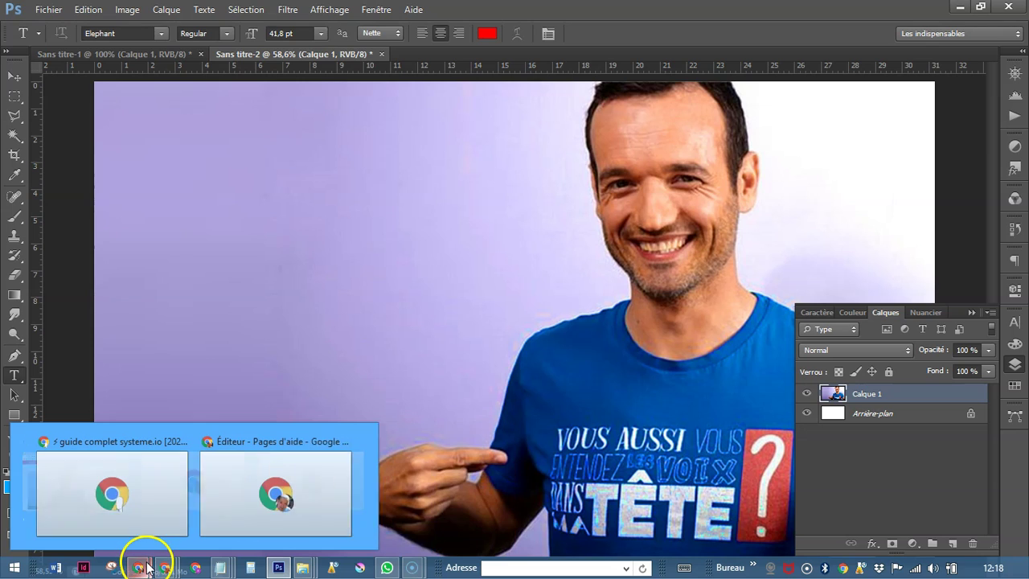
{"action": "left_click", "coordinate": [119, 513]}
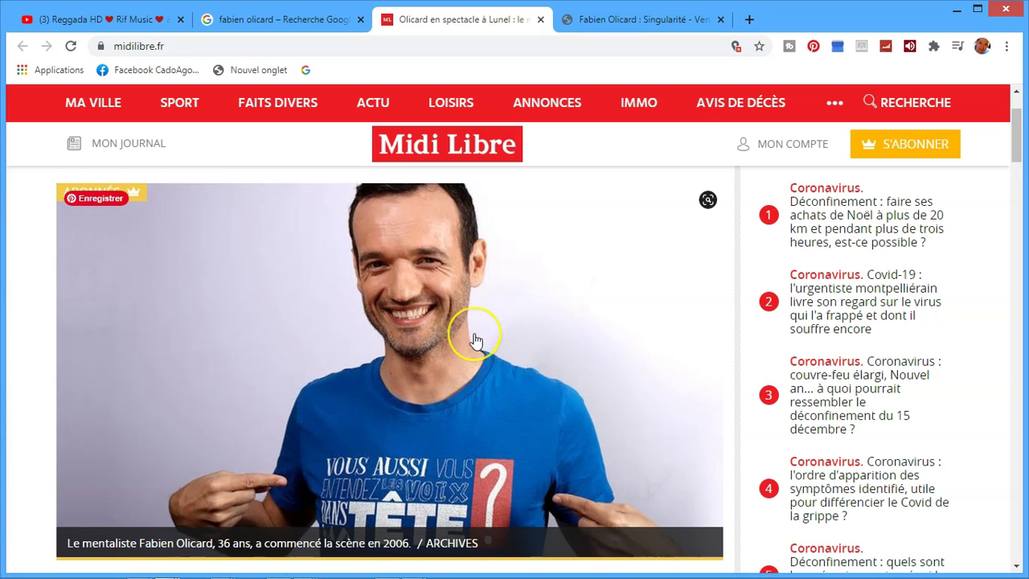
{"action": "scroll", "coordinate": [474, 342], "scroll_direction": "down", "scroll_amount": 1}
{"action": "scroll", "coordinate": [474, 341], "scroll_direction": "down", "scroll_amount": 1}
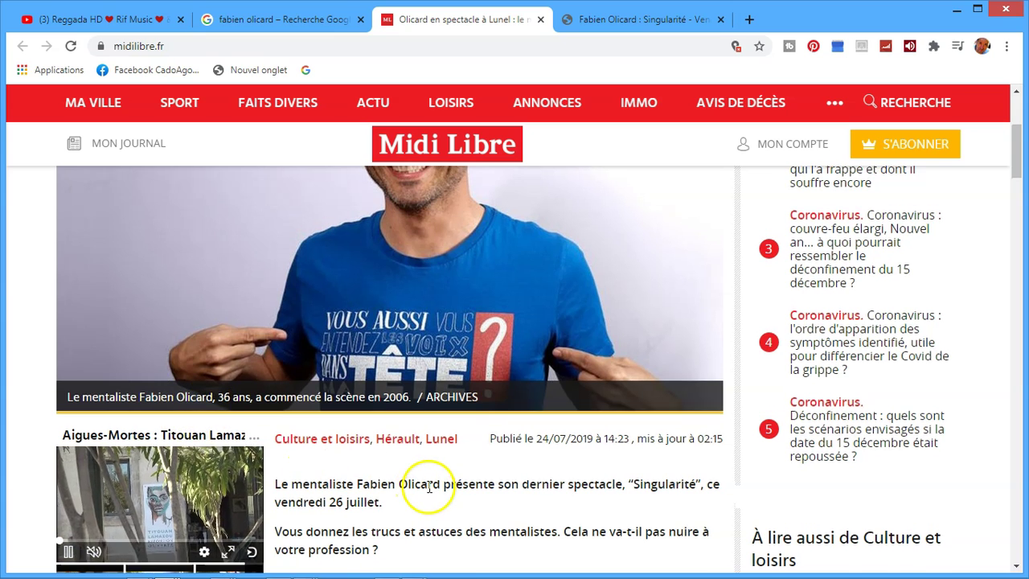
{"action": "scroll", "coordinate": [425, 487], "scroll_direction": "up", "scroll_amount": 1}
{"action": "scroll", "coordinate": [428, 487], "scroll_direction": "up", "scroll_amount": 2}
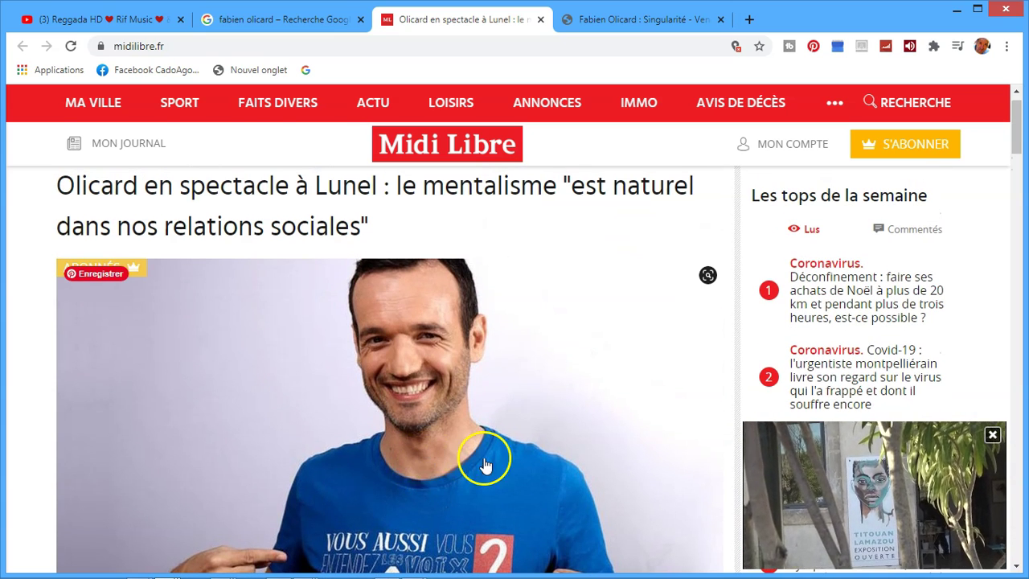
{"action": "left_click", "coordinate": [992, 433]}
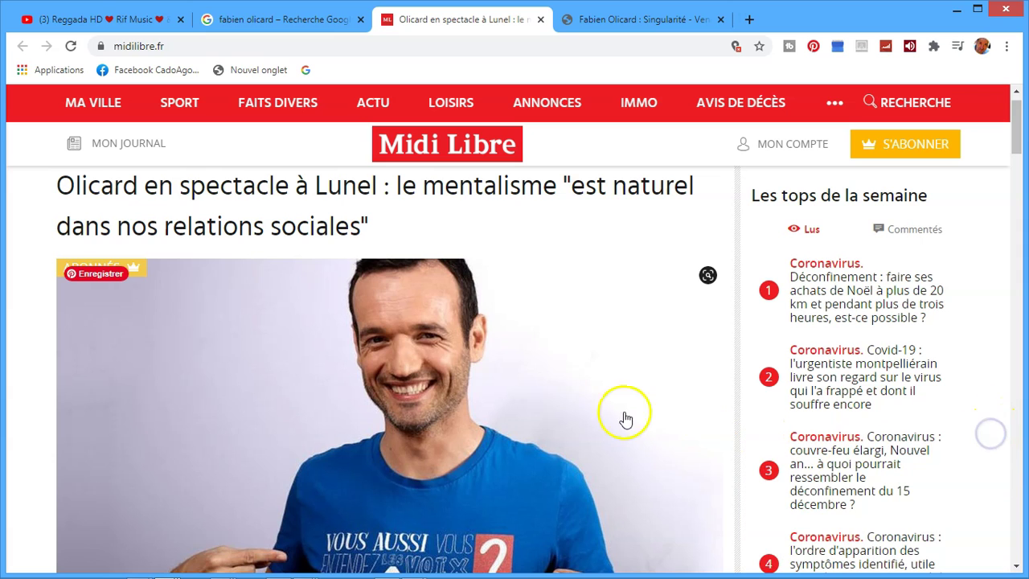
Step: Type 'Fabien' and 'Olicard' on two lines at the photo's upper left
{"action": "mouse_move", "coordinate": [265, 567]}
{"action": "left_click", "coordinate": [278, 568]}
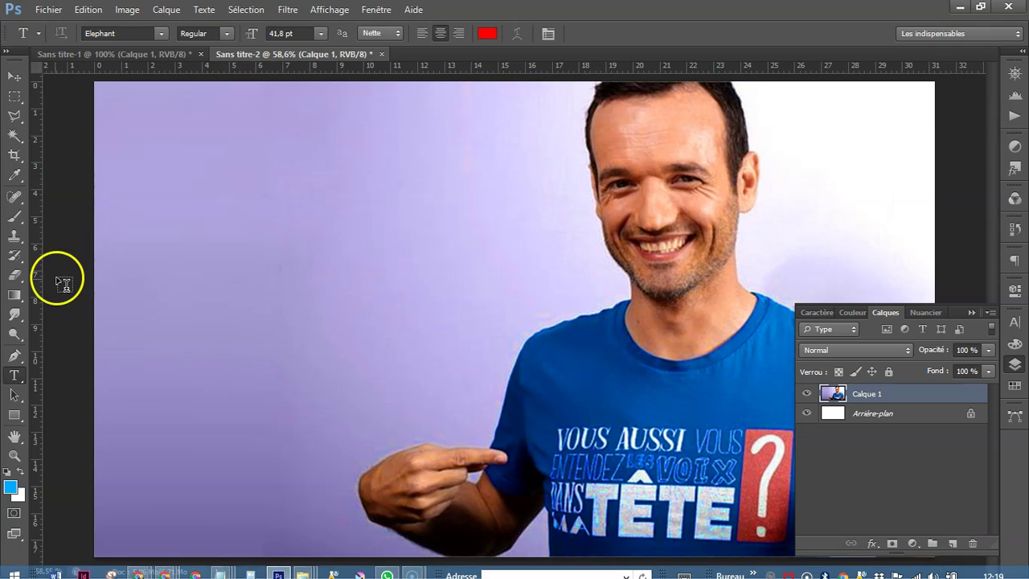
{"action": "left_click", "coordinate": [195, 187]}
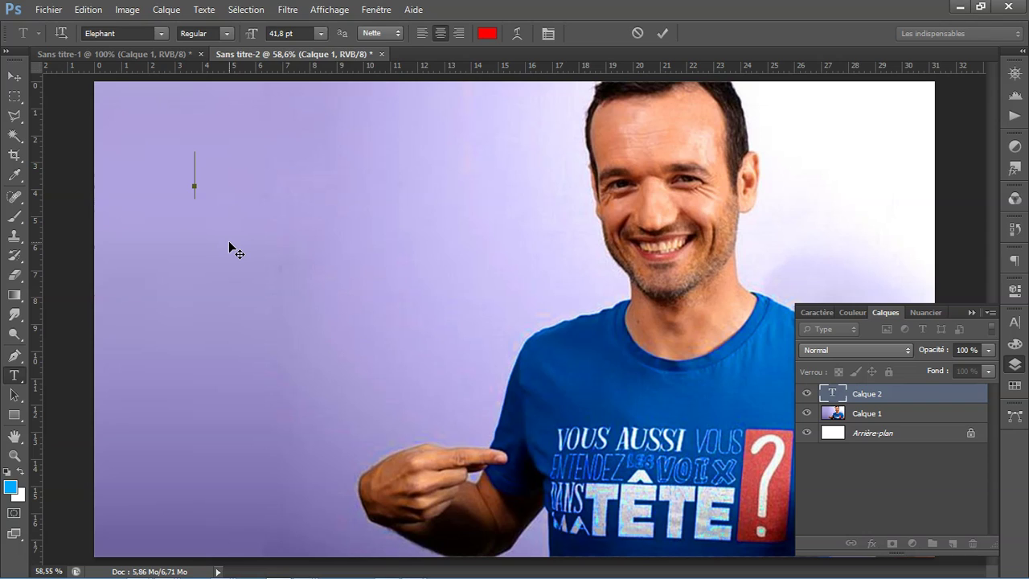
{"action": "type", "text": "Fa"}
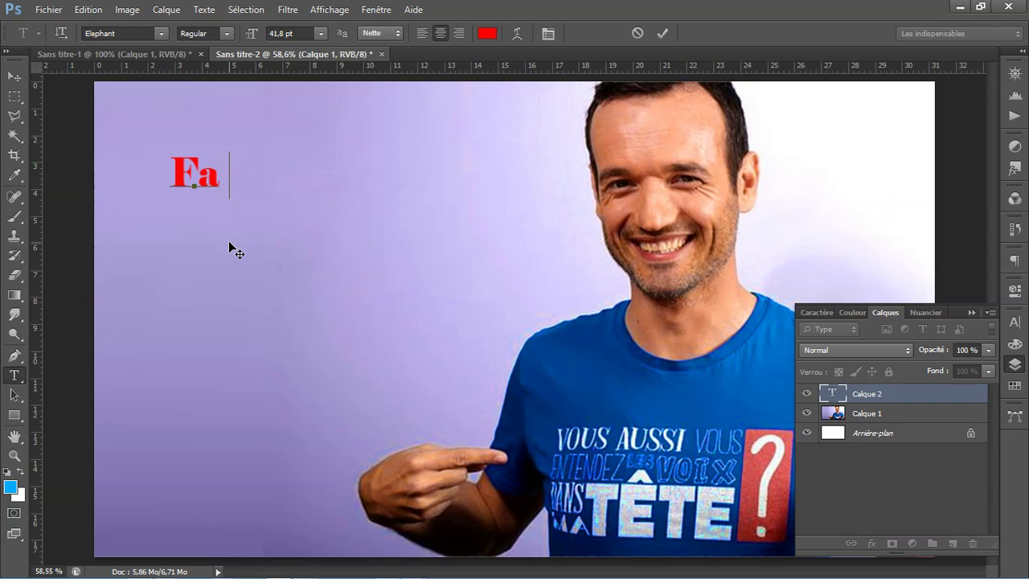
{"action": "type", "text": "bien"}
{"action": "key", "text": "Return"}
{"action": "type", "text": "Olicard"}
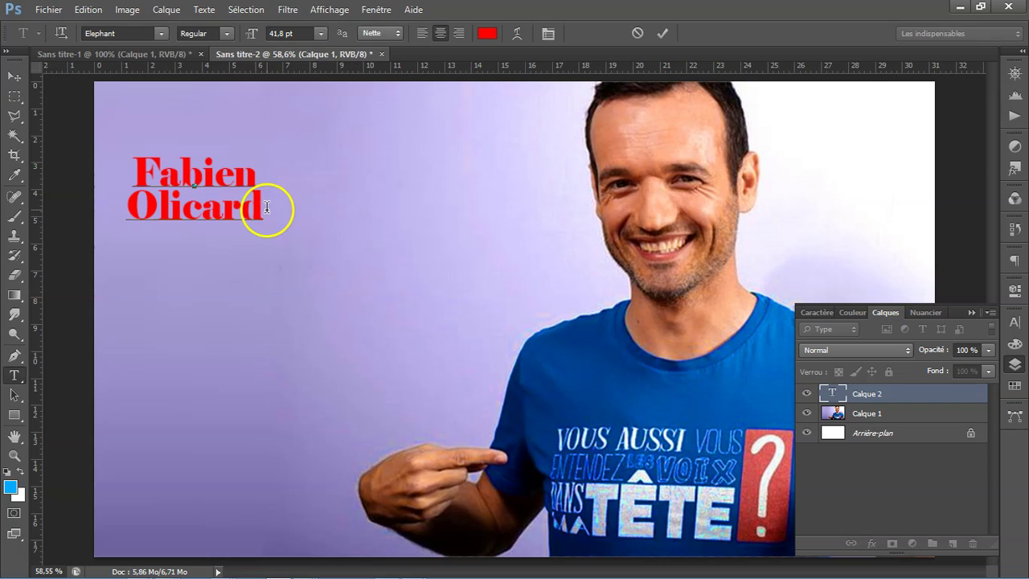
Step: Select both lines of the Fabien Olicard name text
{"action": "left_click_drag", "start_coordinate": [269, 206], "coordinate": [90, 164]}
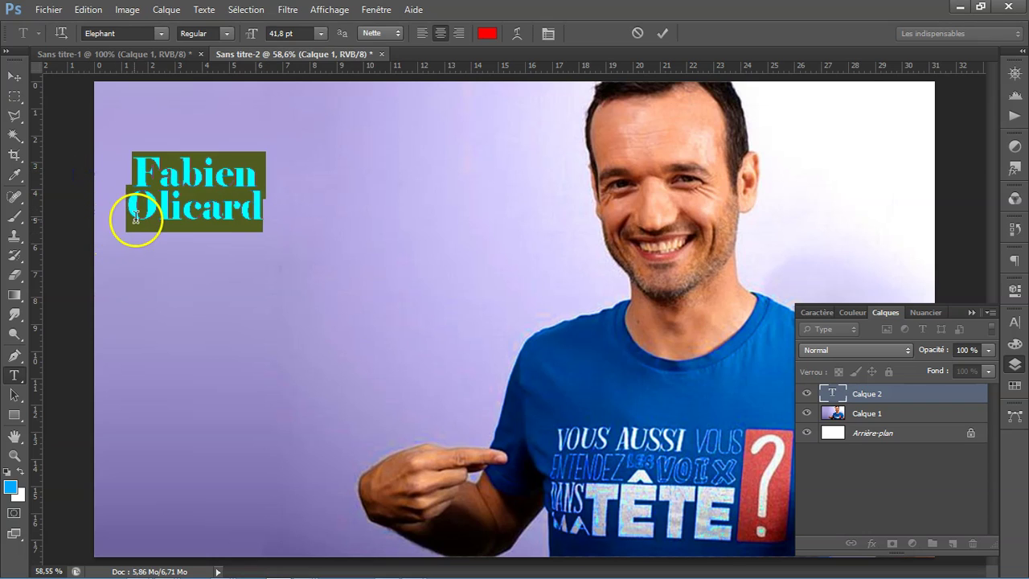
{"action": "left_click", "coordinate": [194, 197]}
{"action": "left_click", "coordinate": [265, 211]}
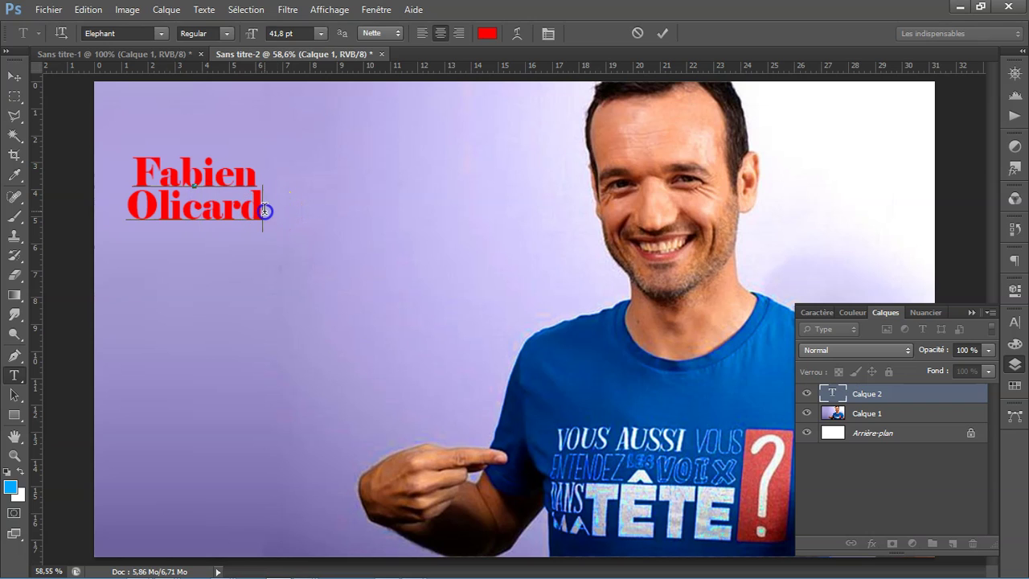
{"action": "left_click_drag", "start_coordinate": [233, 216], "coordinate": [127, 169]}
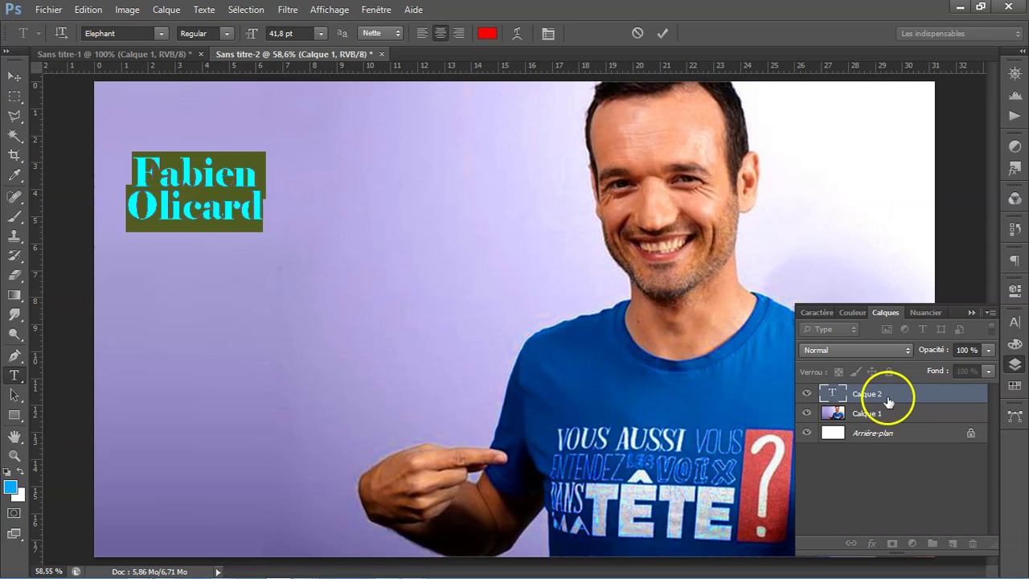
Step: Delete the white Arrière-plan layer and select all of the Fabien Olicard text
{"action": "left_click_drag", "start_coordinate": [906, 394], "coordinate": [875, 417]}
{"action": "left_click_drag", "start_coordinate": [875, 415], "coordinate": [861, 437]}
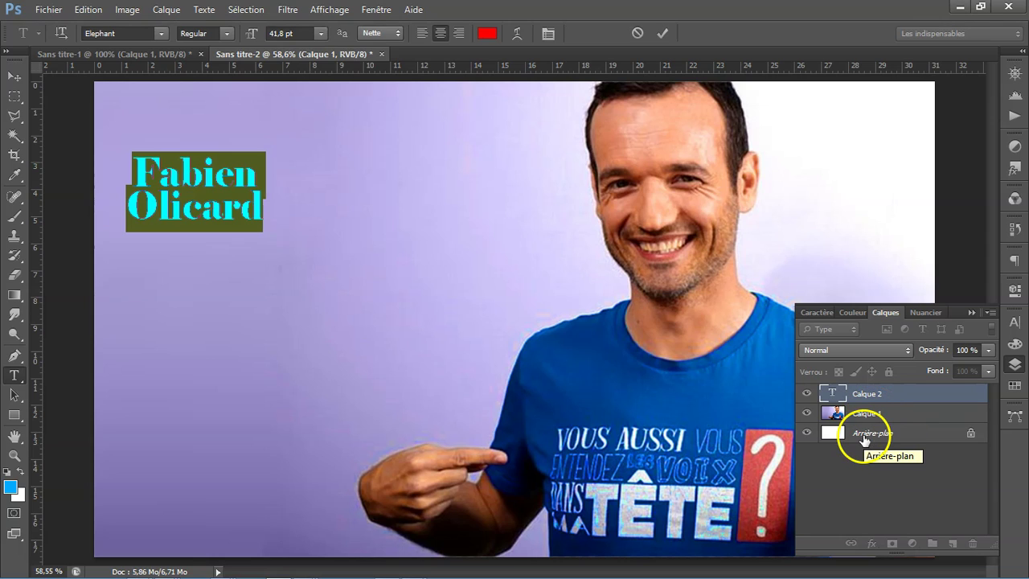
{"action": "left_click", "coordinate": [947, 432]}
{"action": "left_click_drag", "start_coordinate": [947, 433], "coordinate": [973, 544]}
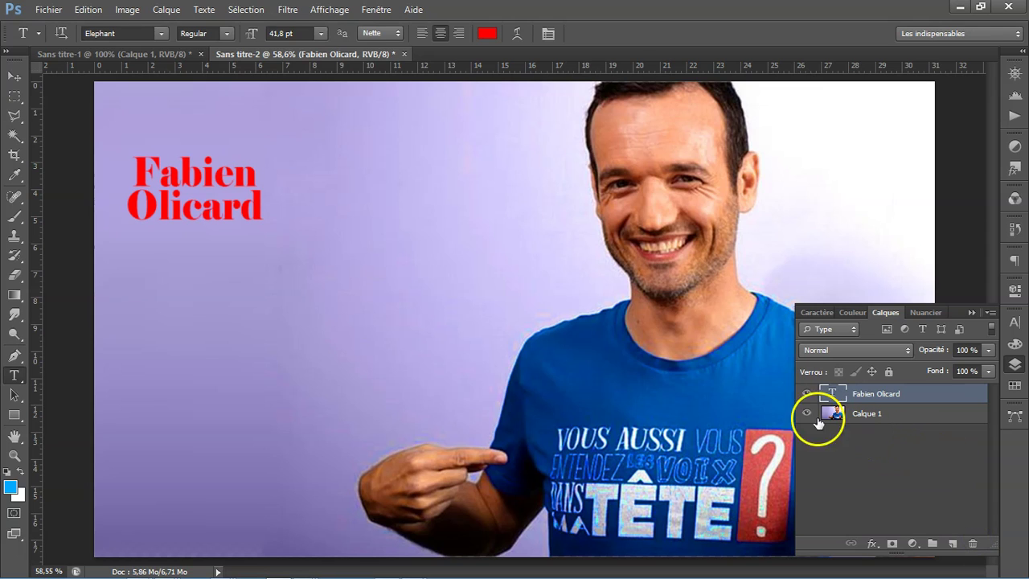
{"action": "left_click", "coordinate": [245, 204]}
{"action": "left_click_drag", "start_coordinate": [245, 203], "coordinate": [121, 138]}
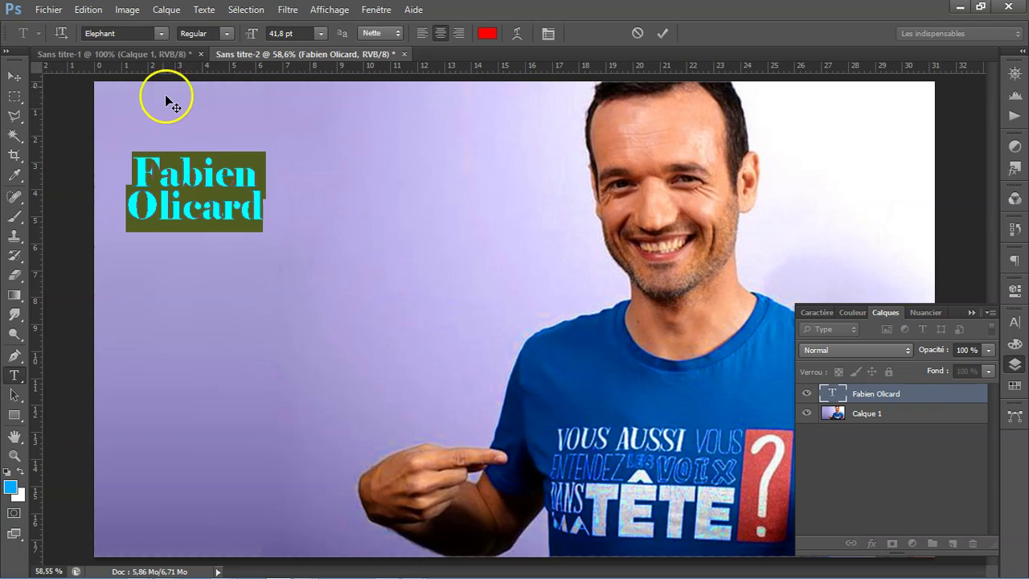
Step: Set the title to Impact, left-align it, and move it toward the top-left corner
{"action": "left_click", "coordinate": [131, 32]}
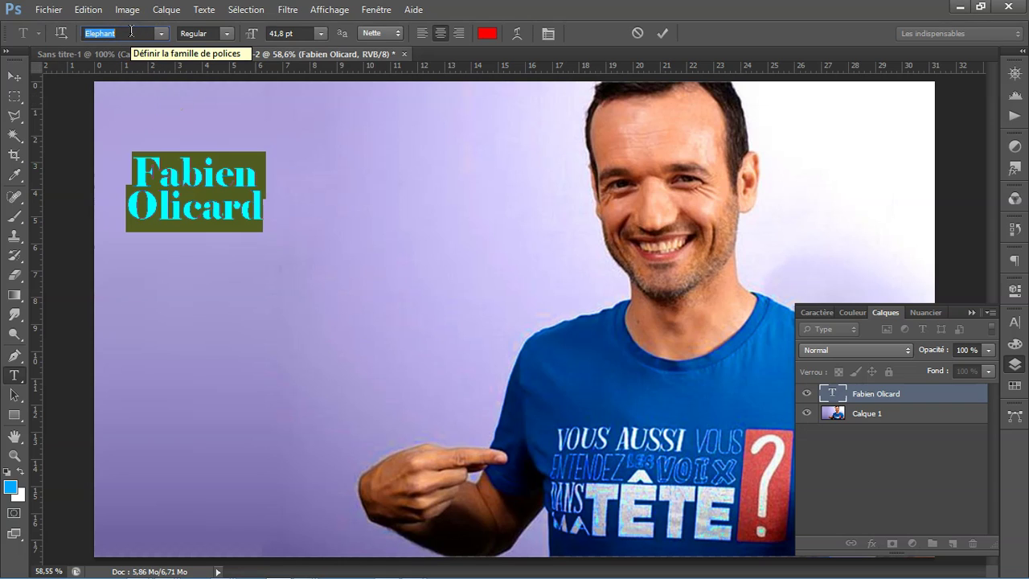
{"action": "left_click", "coordinate": [126, 33]}
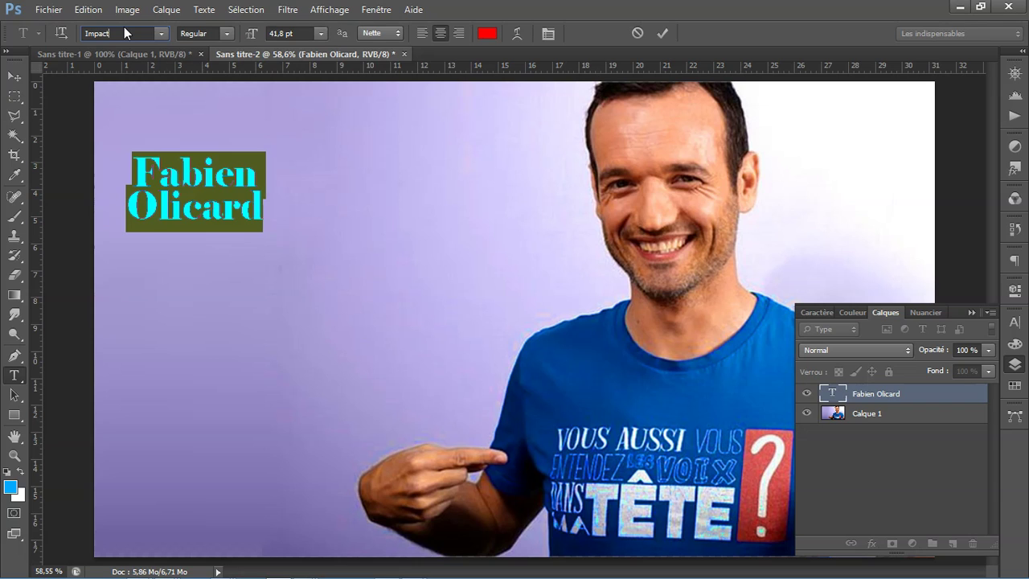
{"action": "key", "text": "Return"}
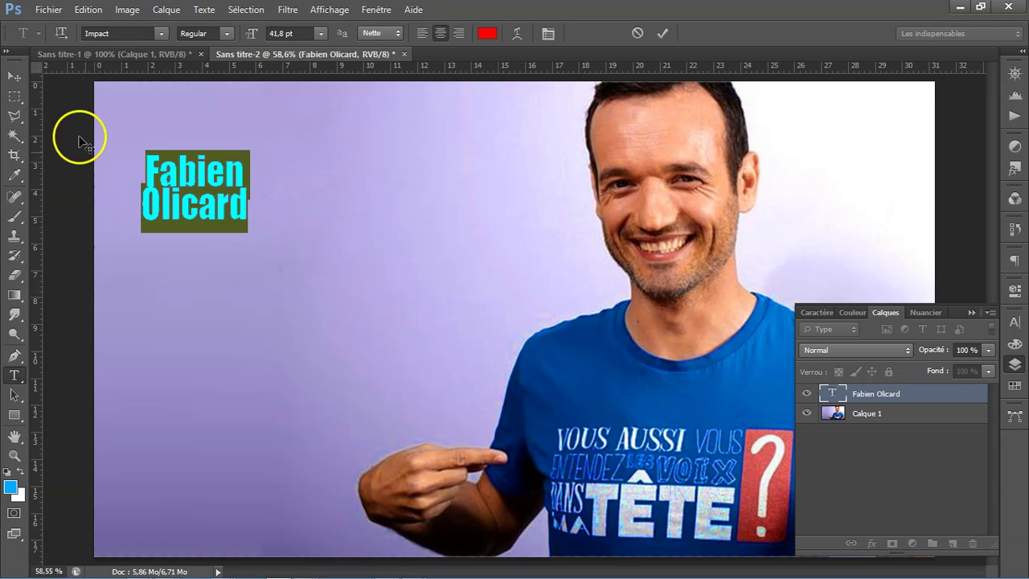
{"action": "left_click", "coordinate": [423, 31]}
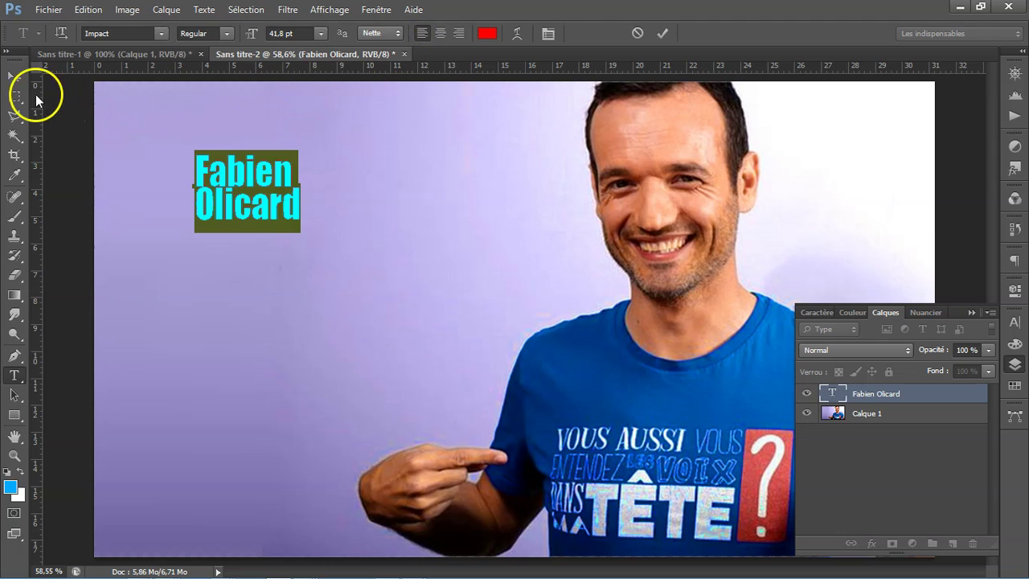
{"action": "left_click", "coordinate": [14, 76]}
{"action": "left_click_drag", "start_coordinate": [232, 177], "coordinate": [162, 132]}
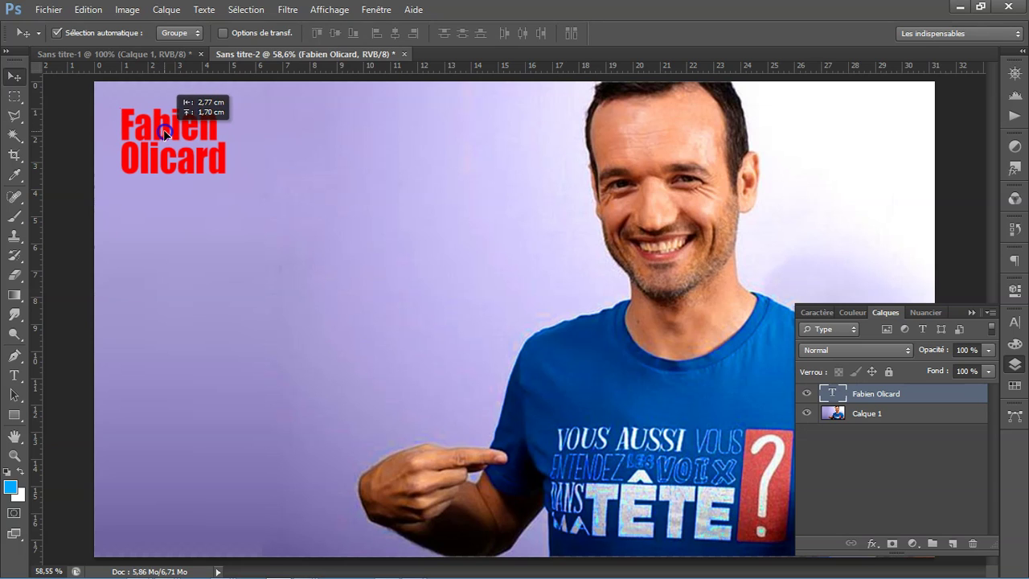
Step: Enlarge the title about 365% with Transformation manuelle and position it top-left
{"action": "left_click_drag", "start_coordinate": [161, 133], "coordinate": [165, 133]}
{"action": "left_click", "coordinate": [51, 9]}
{"action": "left_click", "coordinate": [54, 9]}
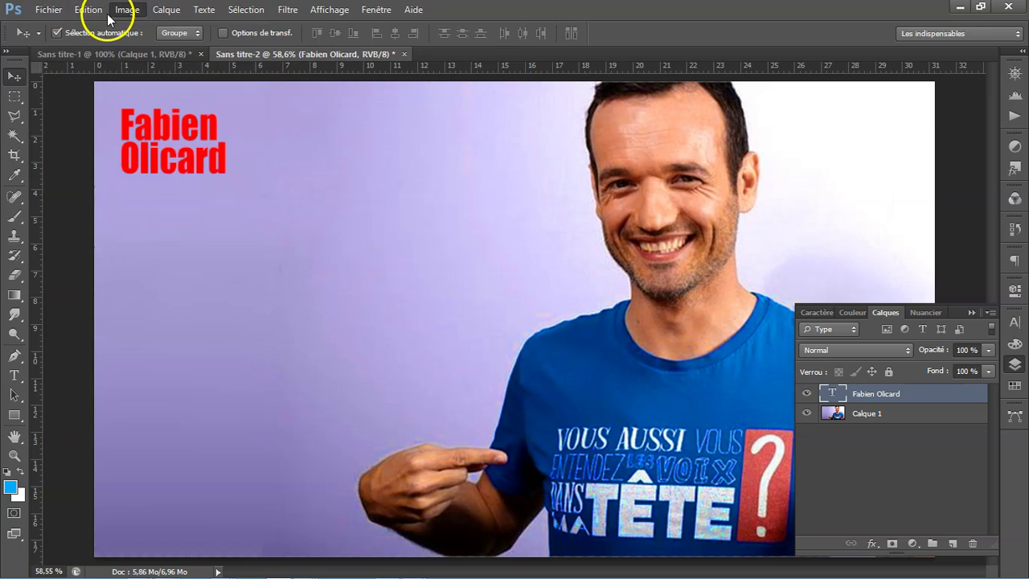
{"action": "left_click", "coordinate": [87, 10]}
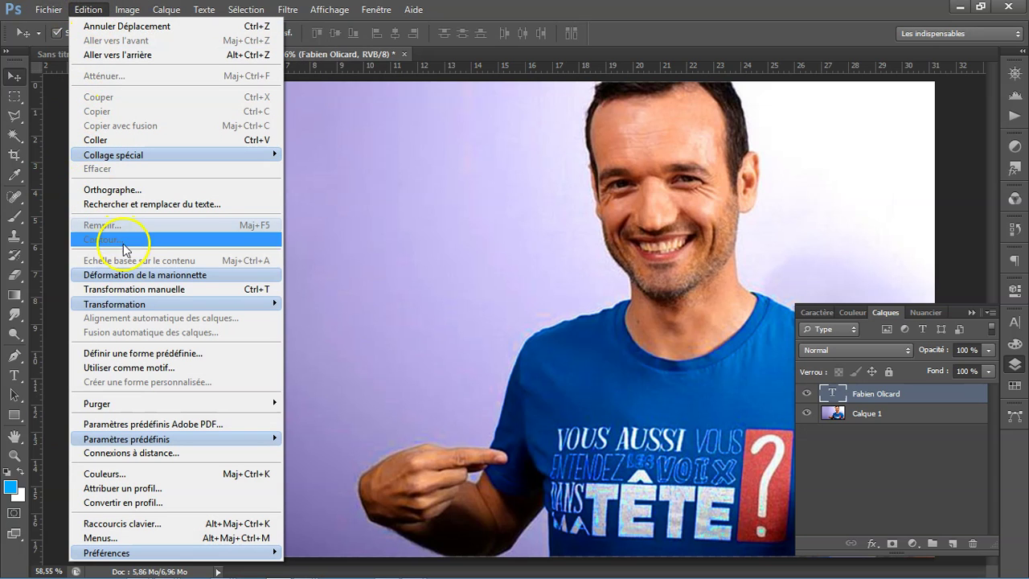
{"action": "left_click", "coordinate": [172, 291]}
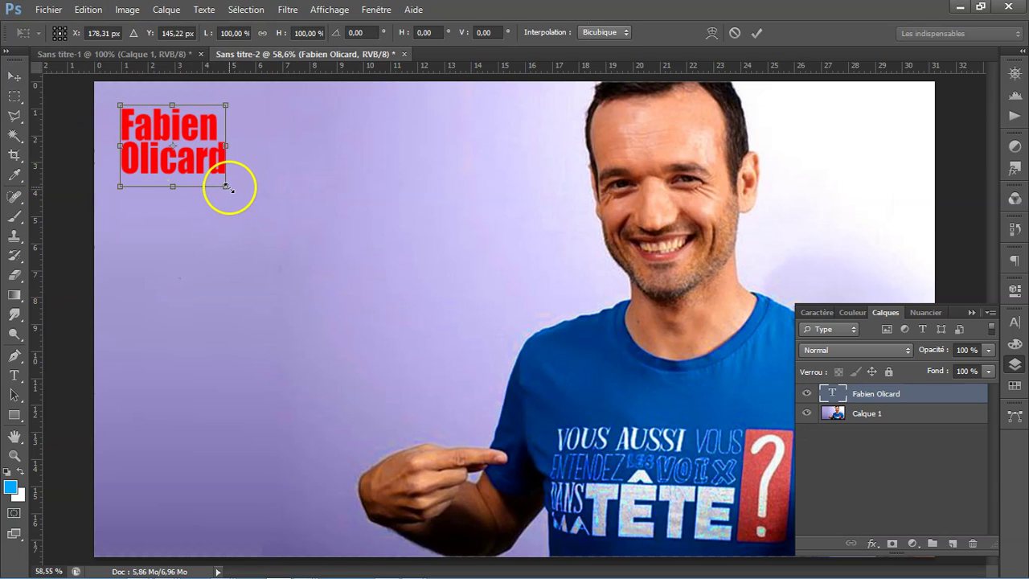
{"action": "mouse_move", "coordinate": [226, 184]}
{"action": "left_mouse_down"}
{"action": "mouse_move", "coordinate": [502, 444]}
{"action": "mouse_move", "coordinate": [484, 430]}
{"action": "left_mouse_up"}
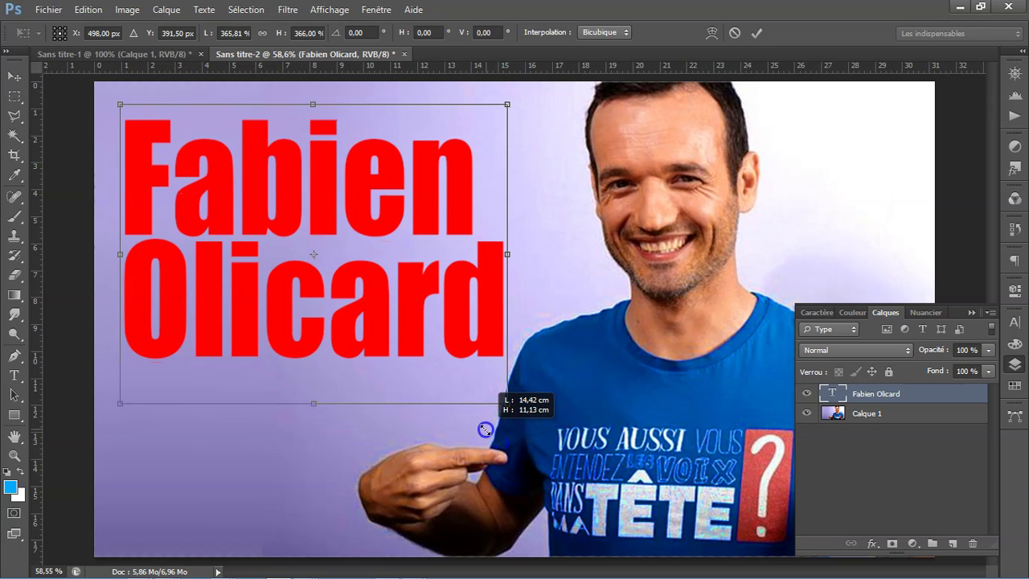
{"action": "left_click_drag", "start_coordinate": [369, 224], "coordinate": [361, 211]}
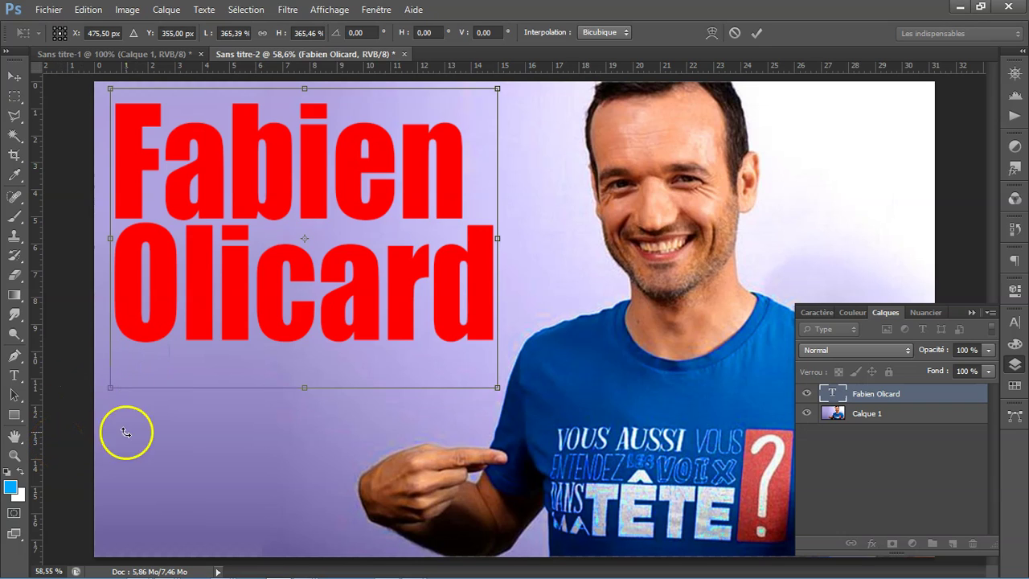
Step: Collapse the Layers panel and apply the pending scale transformation
{"action": "left_click", "coordinate": [971, 312]}
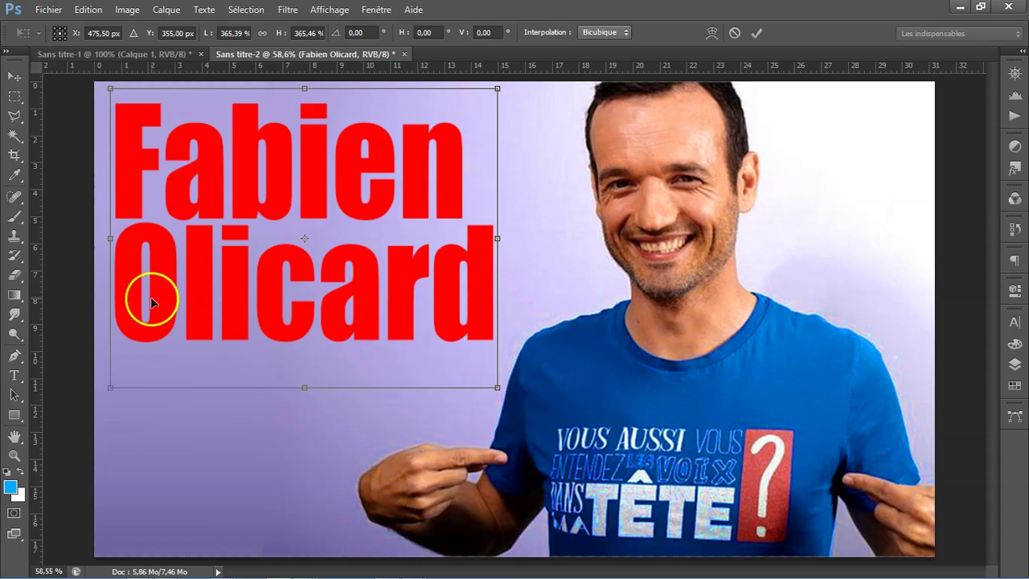
{"action": "left_click", "coordinate": [14, 376]}
{"action": "left_click", "coordinate": [452, 268]}
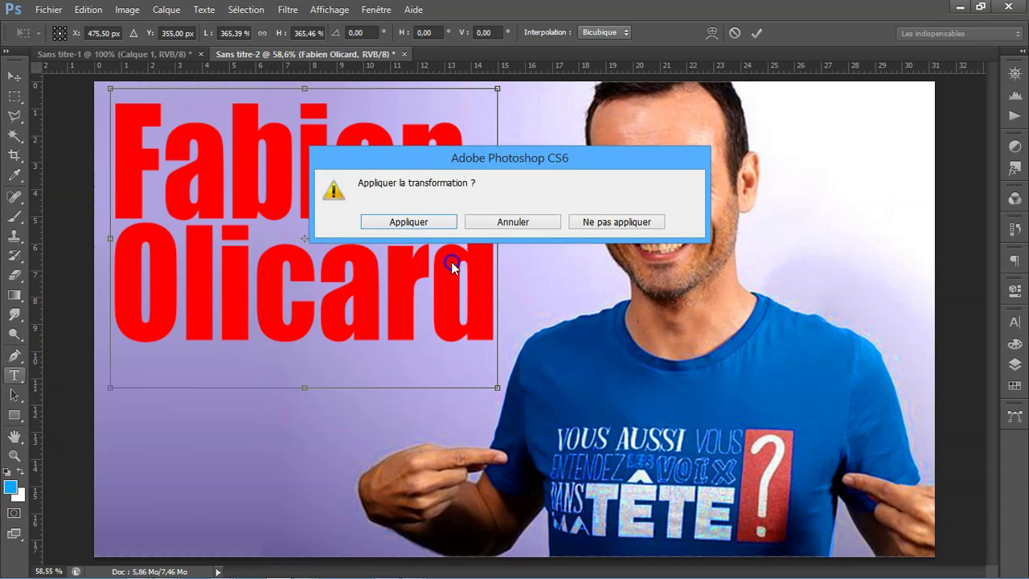
{"action": "left_click", "coordinate": [427, 224]}
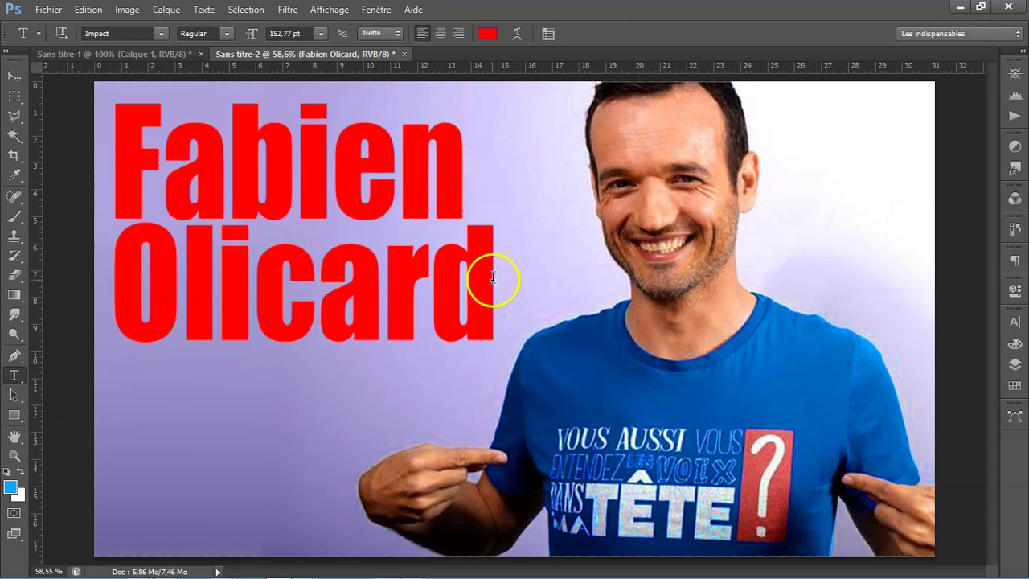
Step: Change the two-line Fabien Olicard title from red to black using the Nuancier swatches
{"action": "left_click_drag", "start_coordinate": [496, 274], "coordinate": [93, 92]}
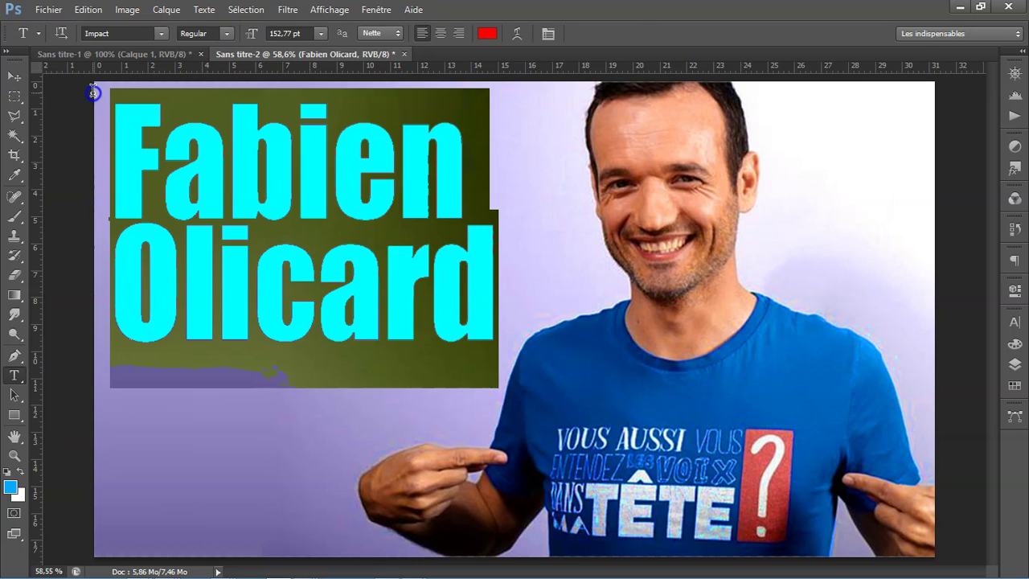
{"action": "left_click", "coordinate": [448, 252]}
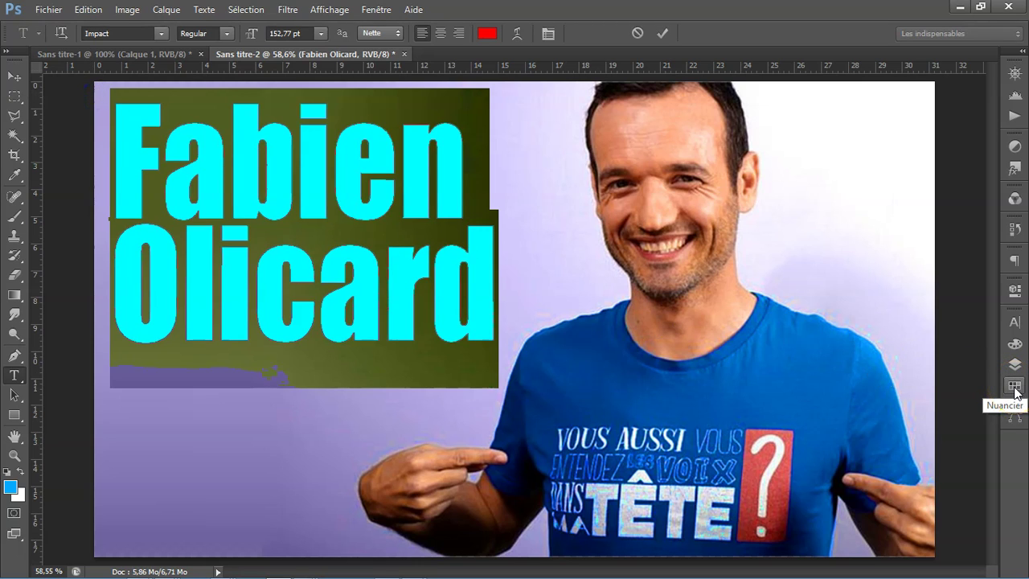
{"action": "left_click", "coordinate": [1016, 388]}
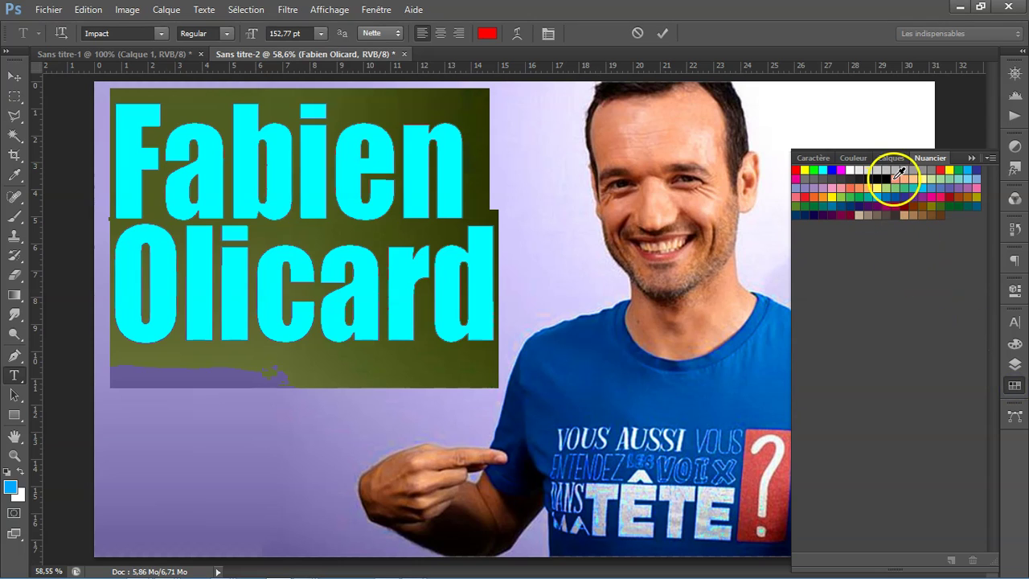
{"action": "left_click", "coordinate": [884, 177]}
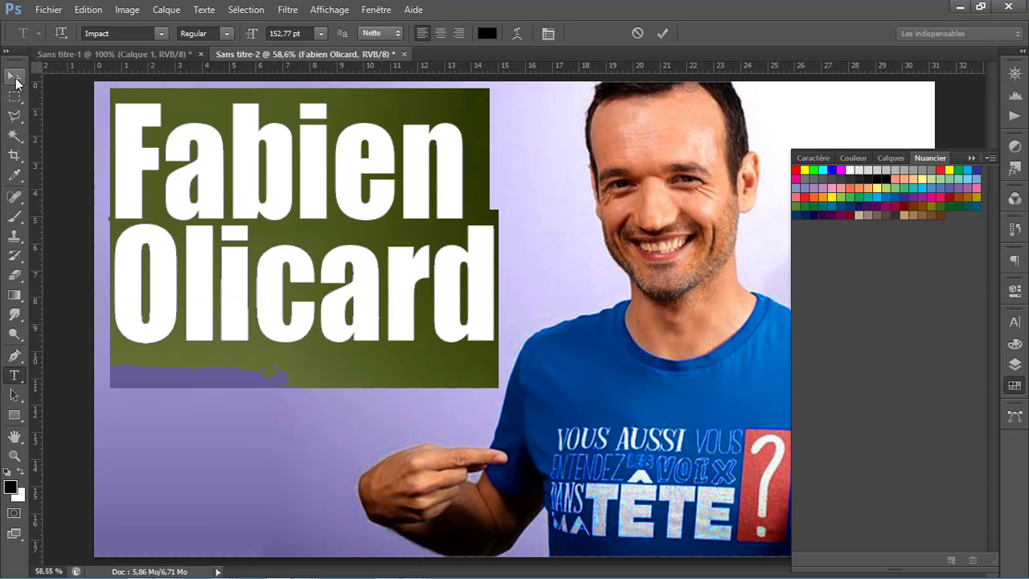
{"action": "left_click", "coordinate": [16, 78]}
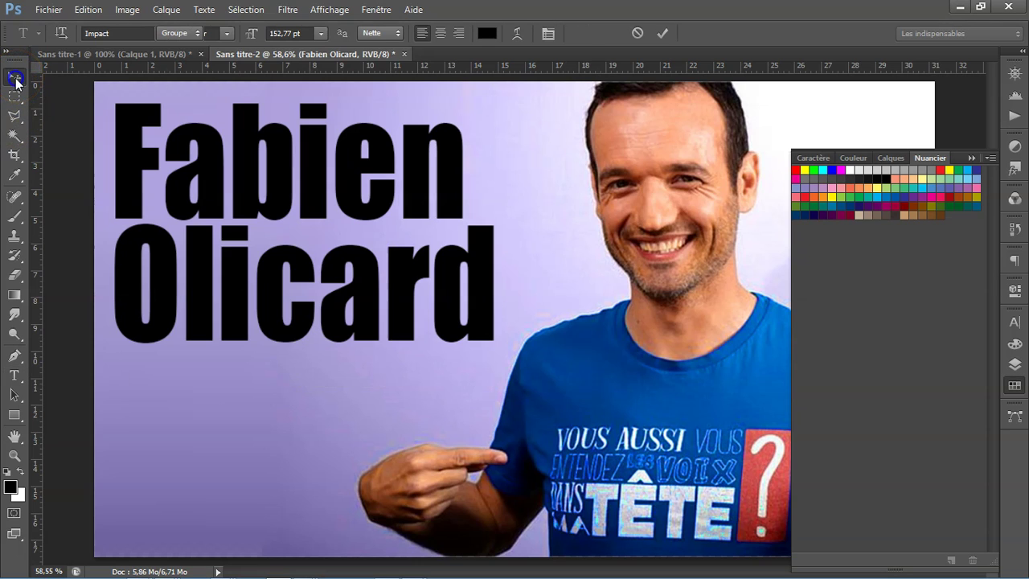
{"action": "left_click", "coordinate": [388, 308]}
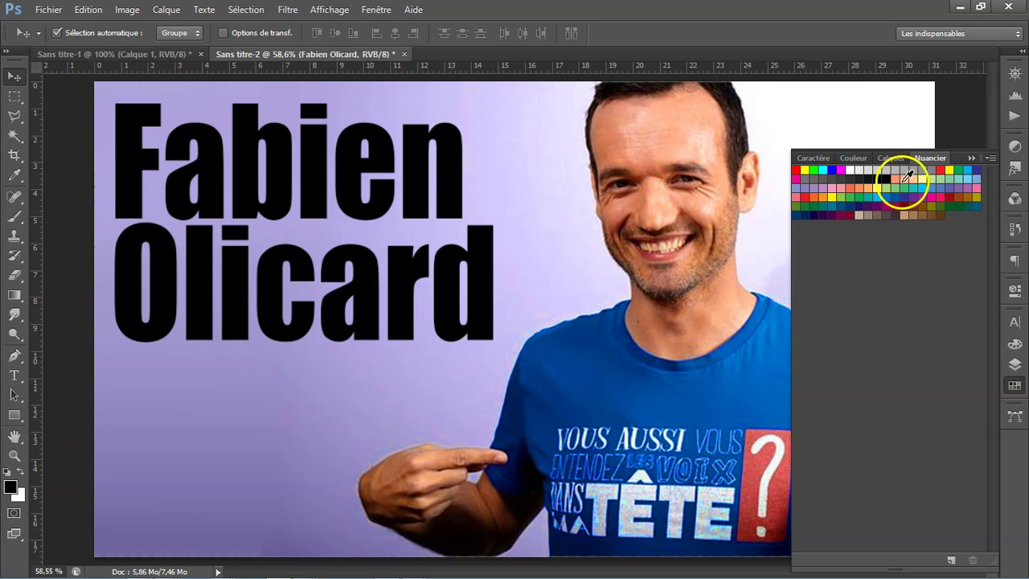
{"action": "left_click", "coordinate": [974, 158]}
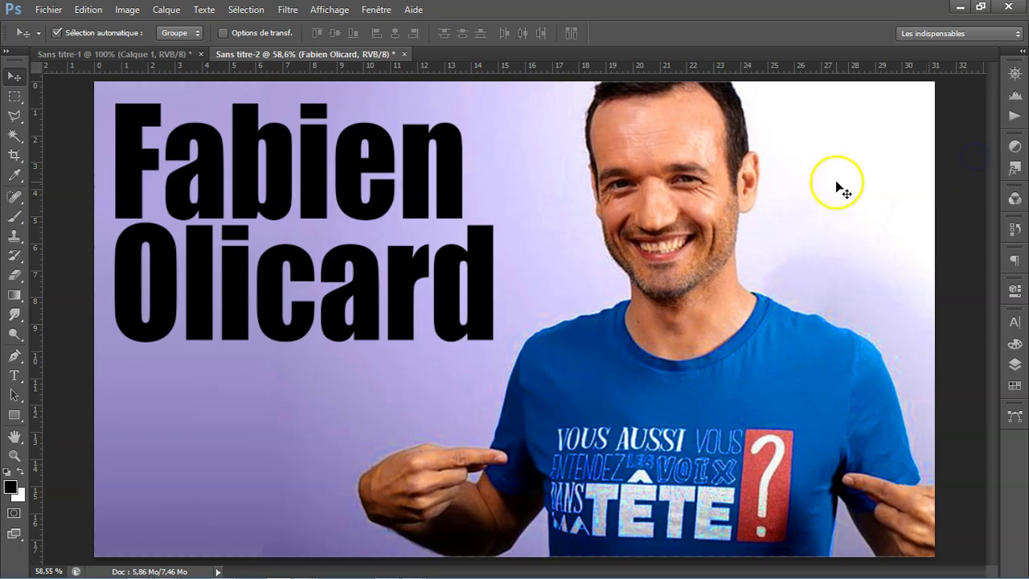
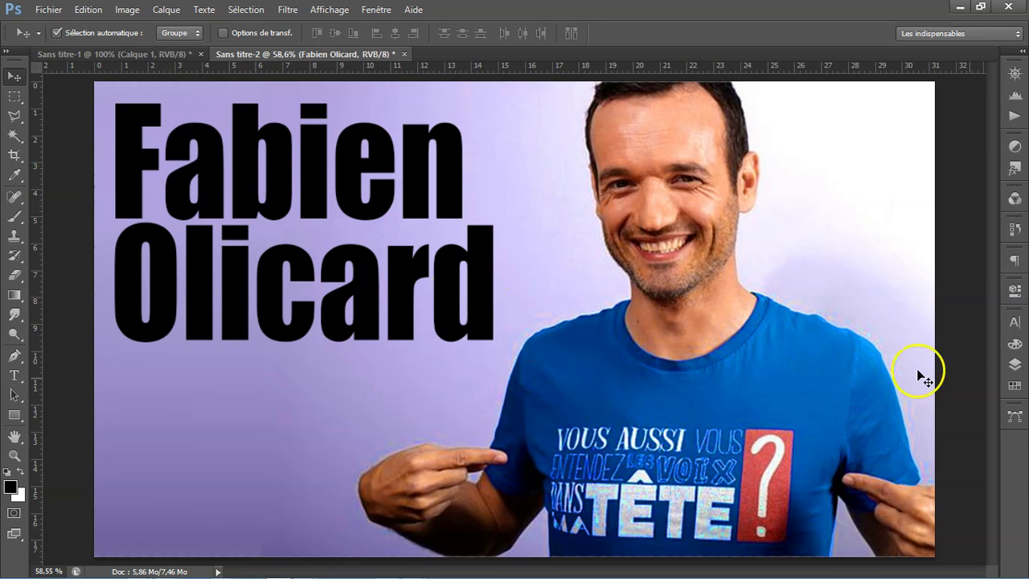
Step: Select the photo layer Calque 1 and shift it about 0.77 cm to the right
{"action": "left_click", "coordinate": [1016, 366]}
{"action": "left_click_drag", "start_coordinate": [933, 396], "coordinate": [876, 416]}
{"action": "left_click", "coordinate": [876, 415]}
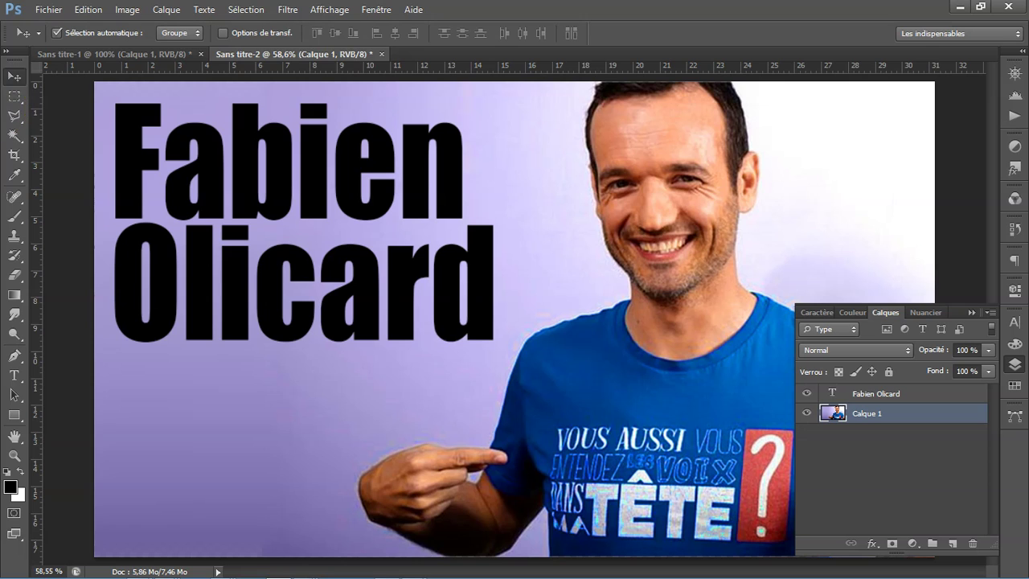
{"action": "left_click", "coordinate": [14, 80]}
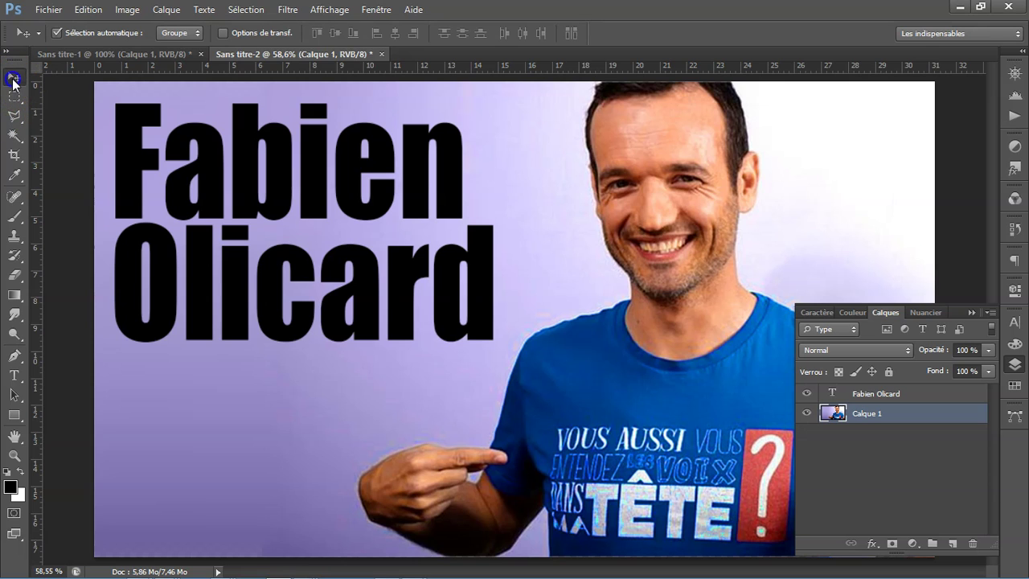
{"action": "left_click", "coordinate": [973, 314]}
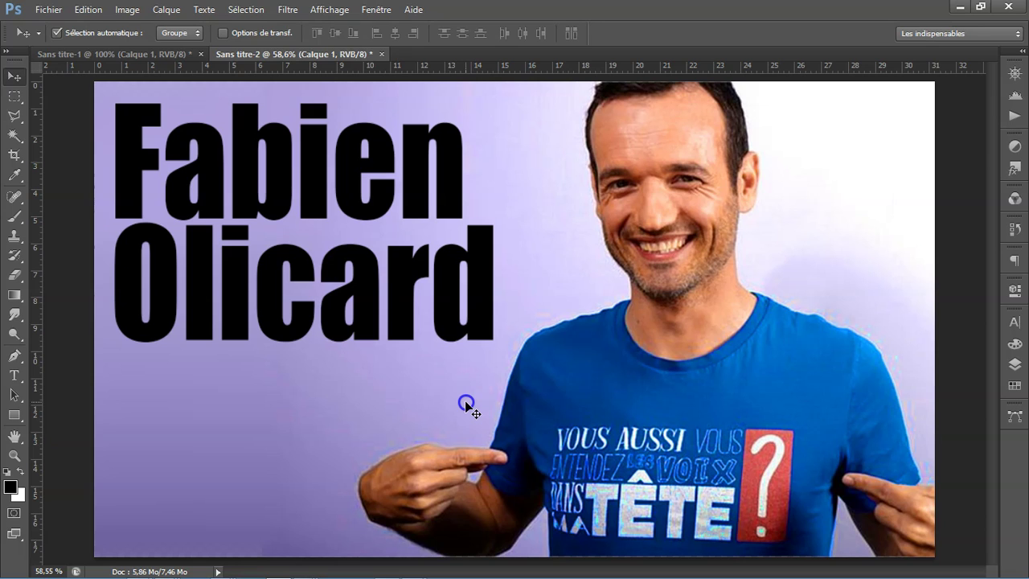
{"action": "mouse_move", "coordinate": [466, 402]}
{"action": "left_mouse_down"}
{"action": "mouse_move", "coordinate": [522, 413]}
{"action": "mouse_move", "coordinate": [488, 405]}
{"action": "left_mouse_up"}
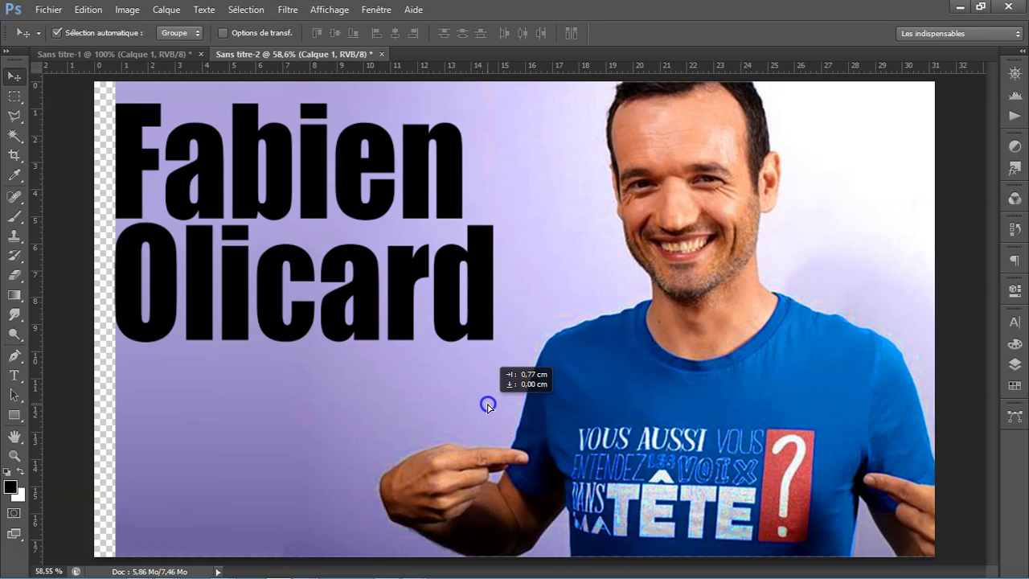
Step: Marquee-select the full-height transparent strip along the canvas's left edge
{"action": "left_click_drag", "start_coordinate": [487, 405], "coordinate": [489, 406]}
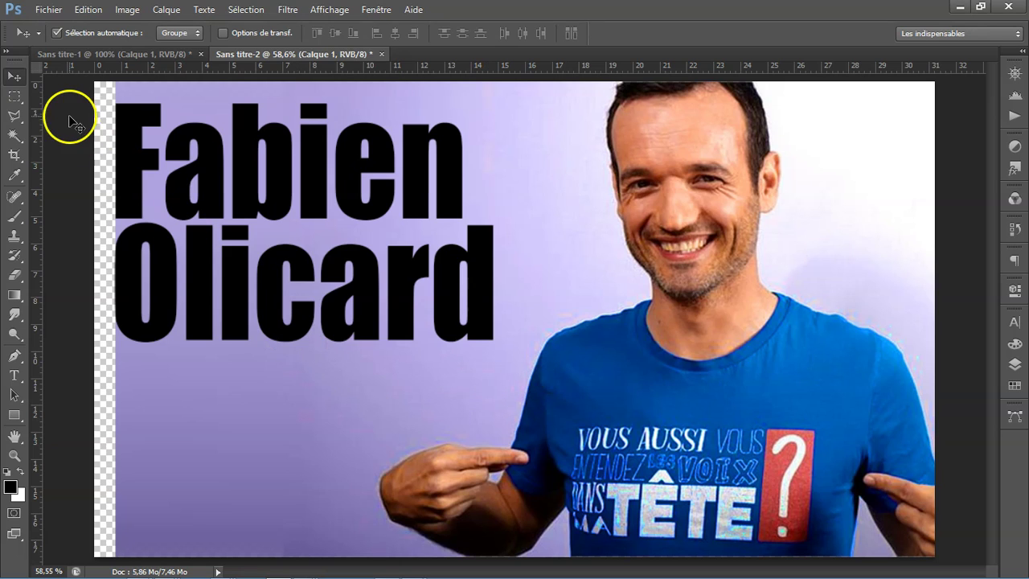
{"action": "left_click", "coordinate": [14, 97]}
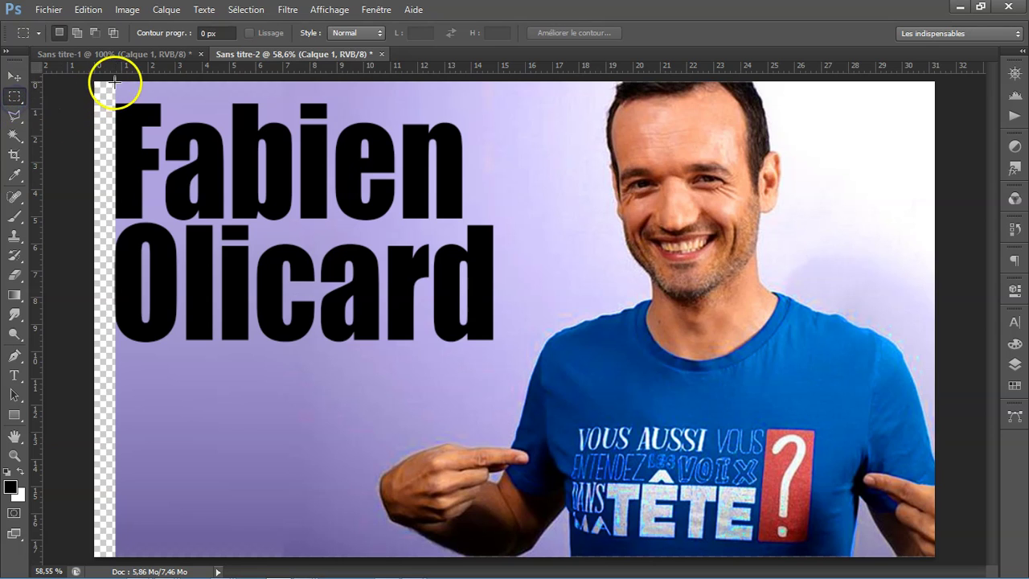
{"action": "left_click_drag", "start_coordinate": [119, 77], "coordinate": [163, 547]}
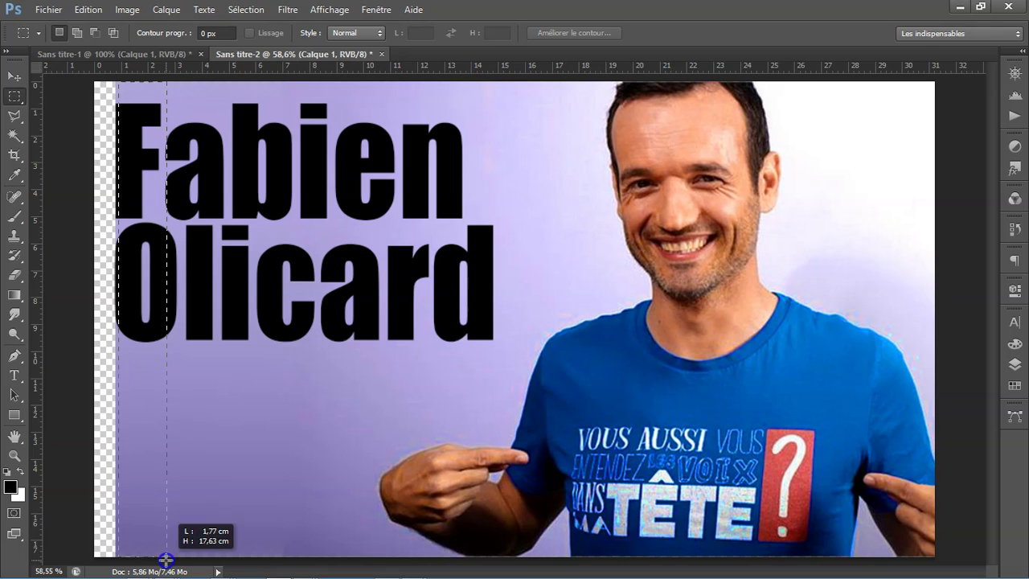
{"action": "left_click_drag", "start_coordinate": [163, 548], "coordinate": [166, 556]}
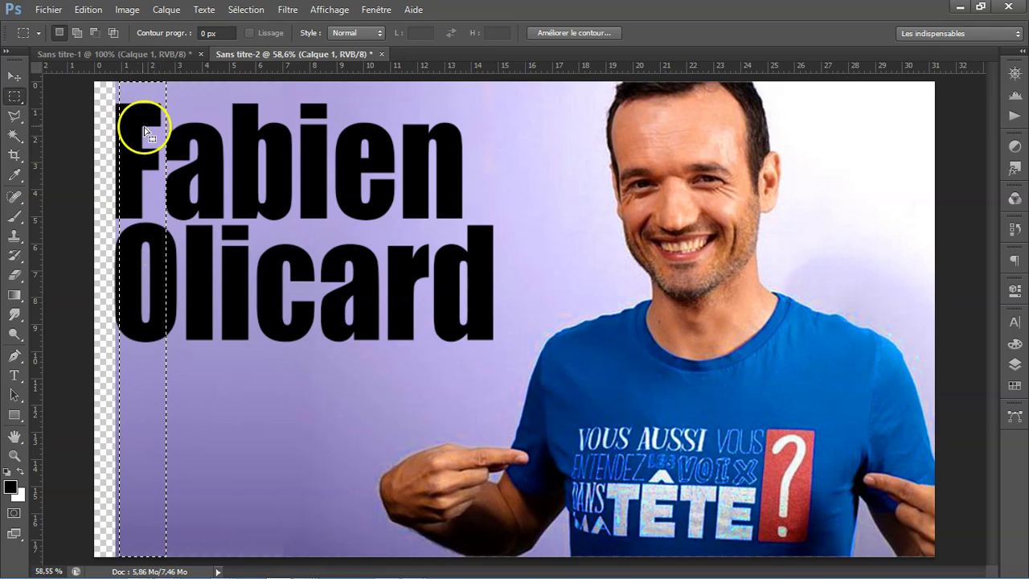
Step: Free-transform the strip left to the canvas edge (171.30% width) and apply it
{"action": "left_click", "coordinate": [92, 11]}
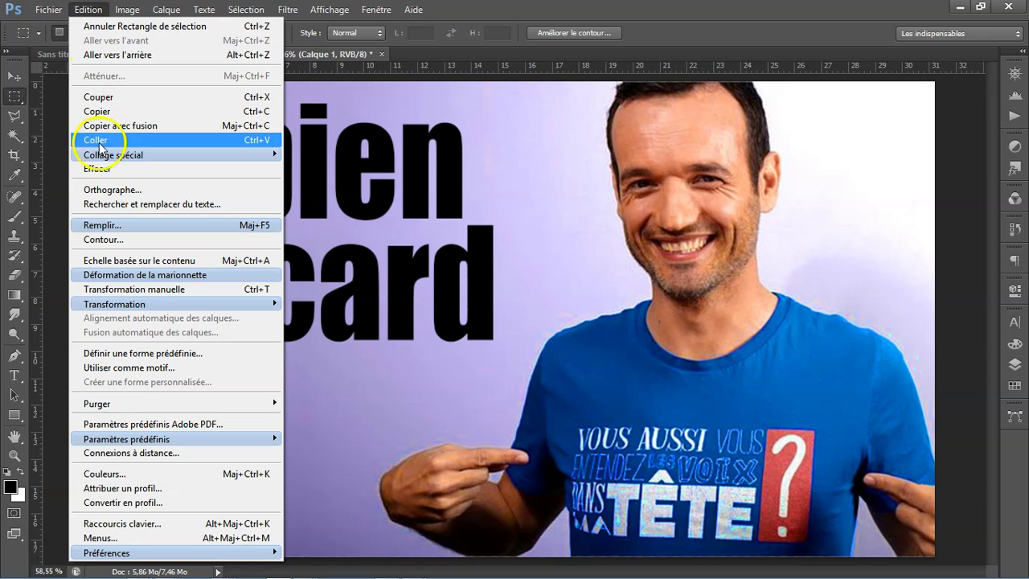
{"action": "left_click", "coordinate": [113, 292]}
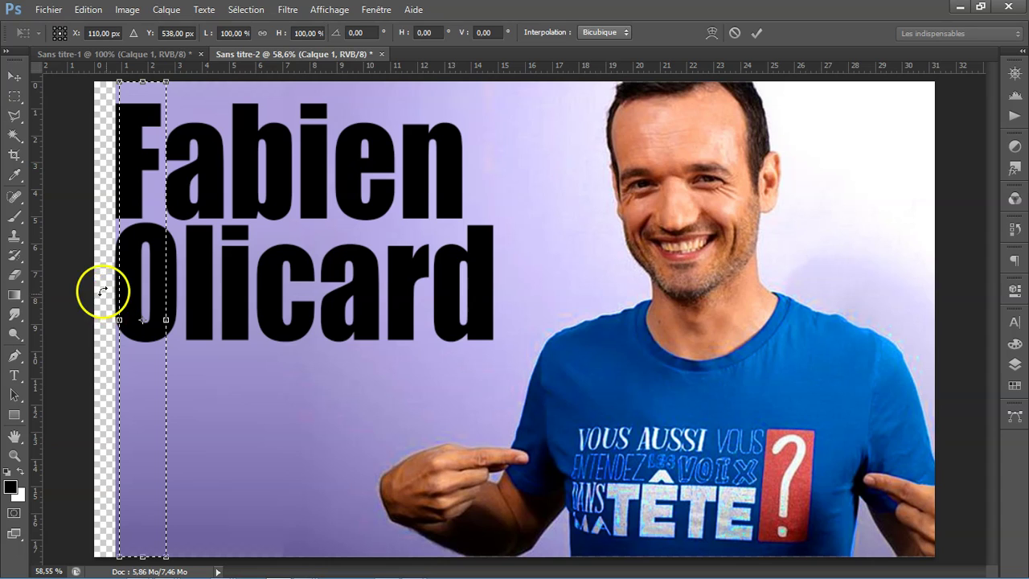
{"action": "left_click_drag", "start_coordinate": [118, 319], "coordinate": [85, 319]}
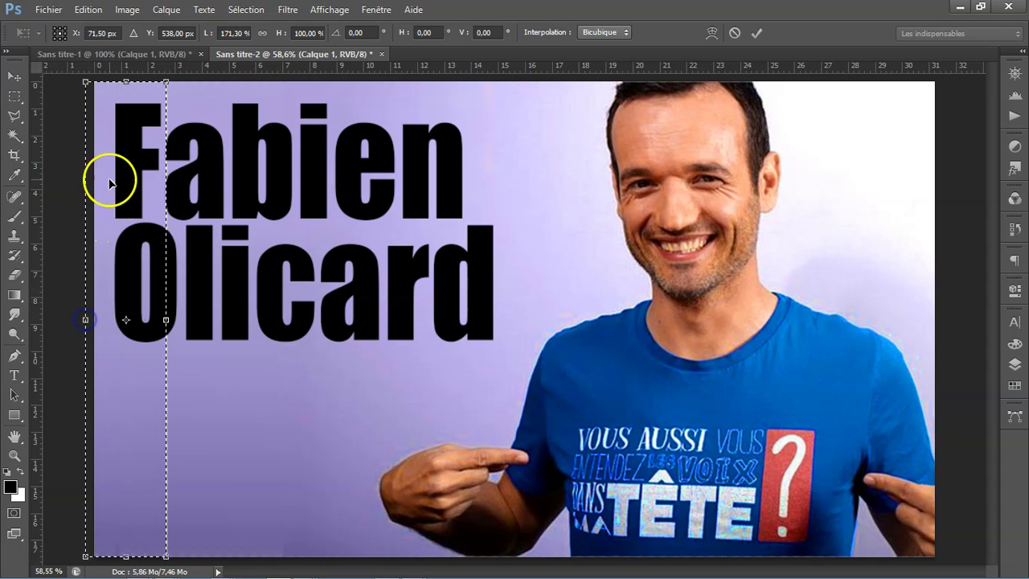
{"action": "left_click", "coordinate": [14, 76]}
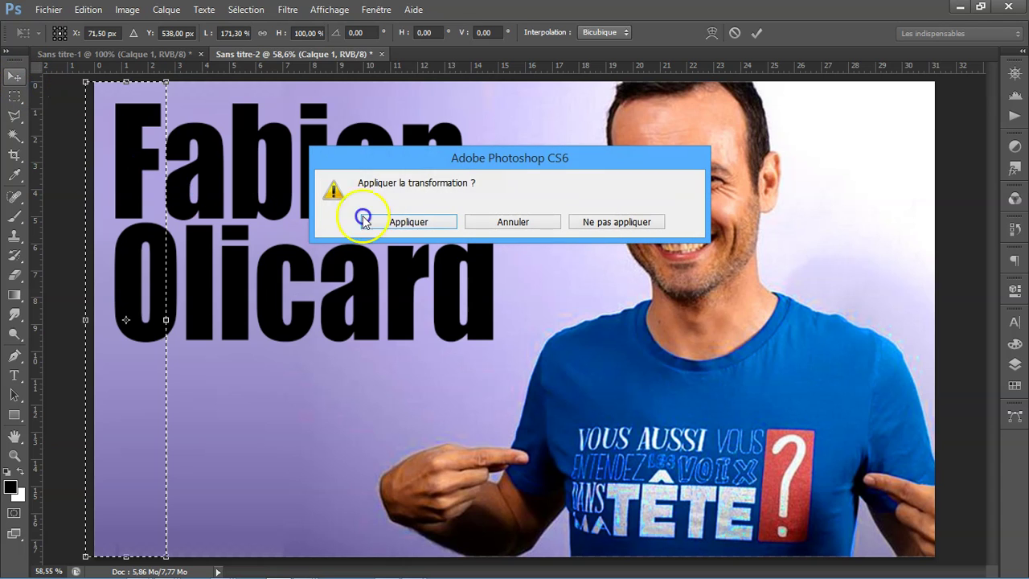
{"action": "left_click", "coordinate": [420, 222]}
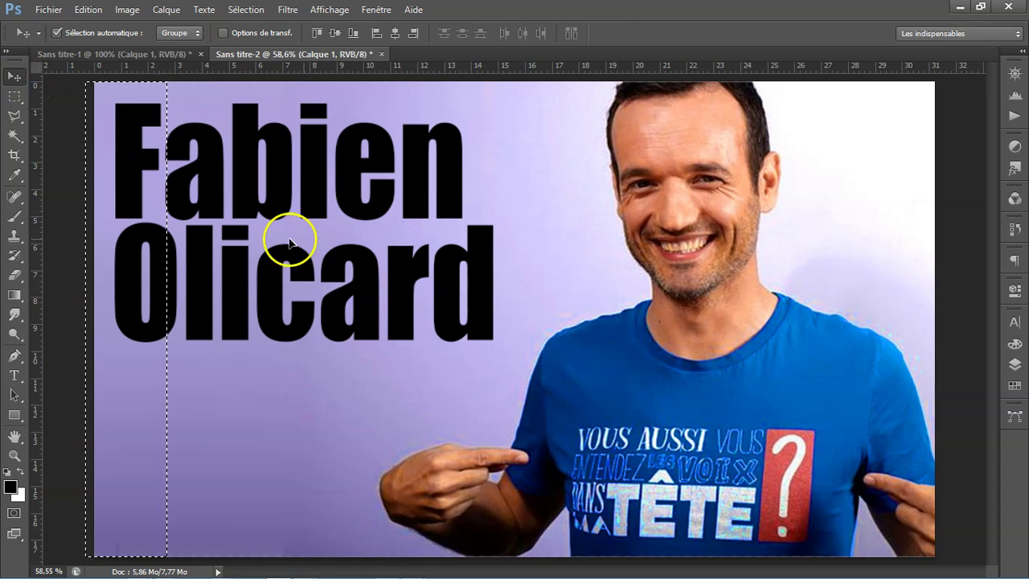
{"action": "left_click", "coordinate": [15, 96]}
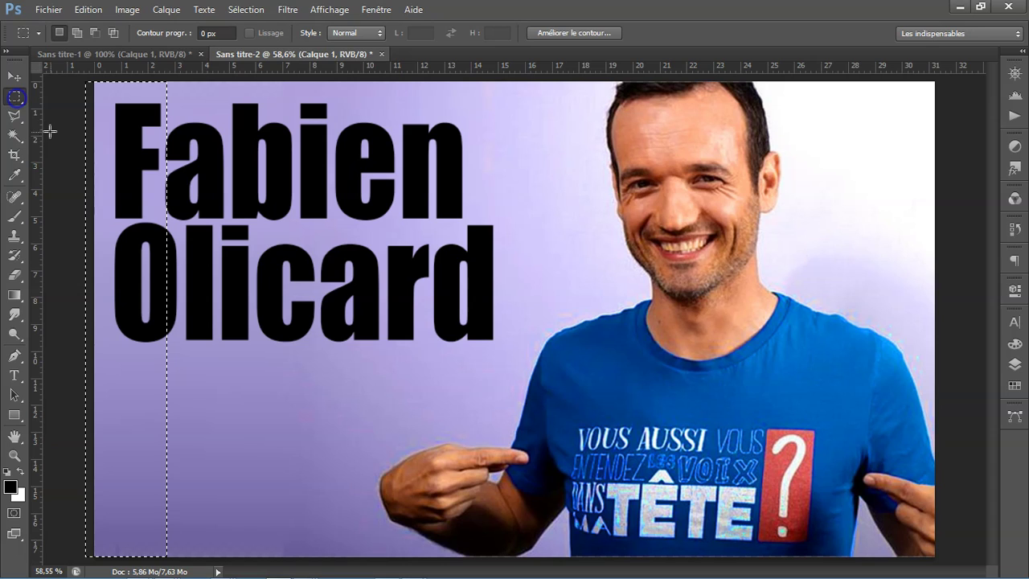
Step: Deselect, move the two-line name title lower, and nudge it two steps left
{"action": "left_click", "coordinate": [72, 153]}
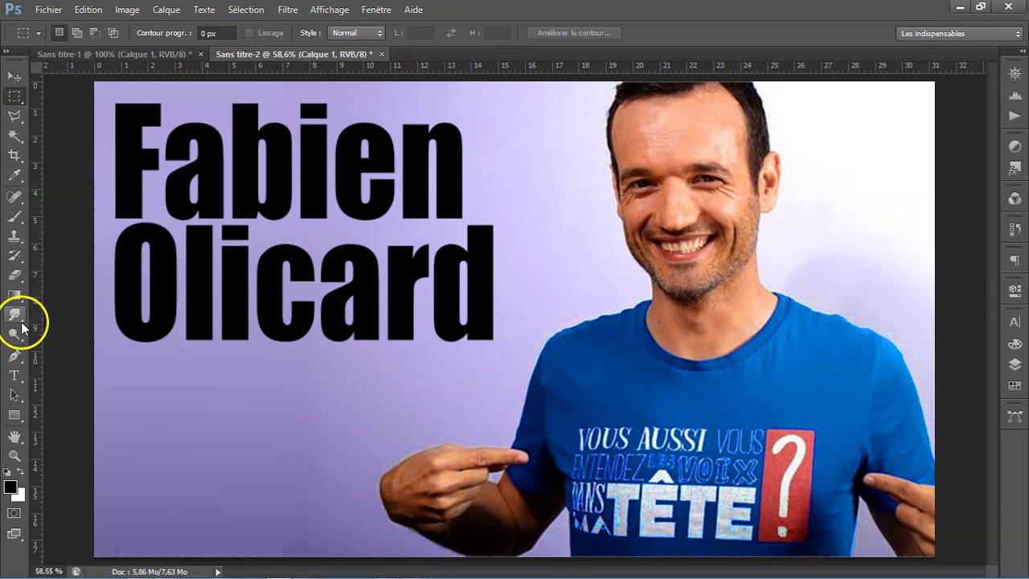
{"action": "left_click", "coordinate": [15, 376]}
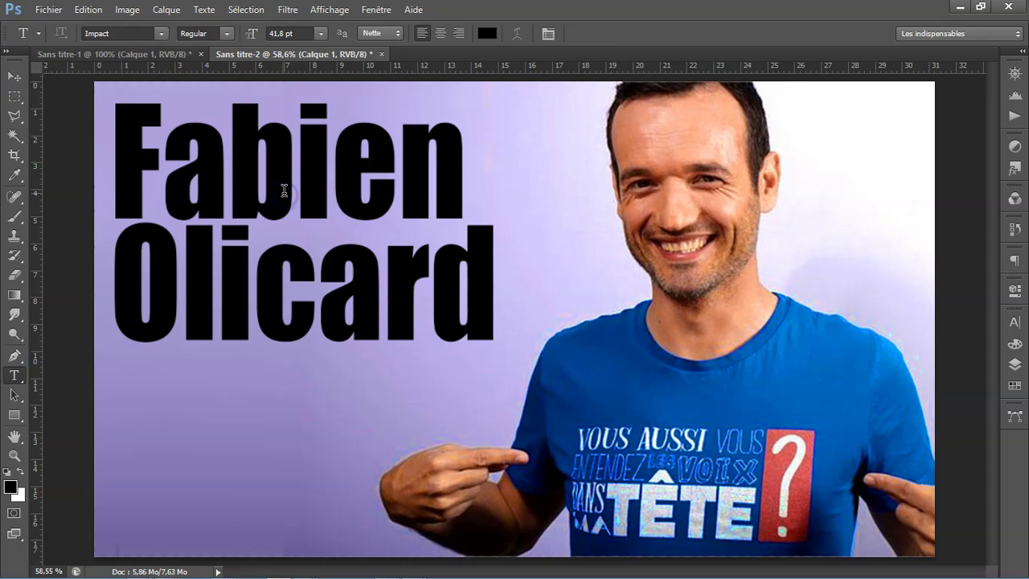
{"action": "left_click", "coordinate": [15, 76]}
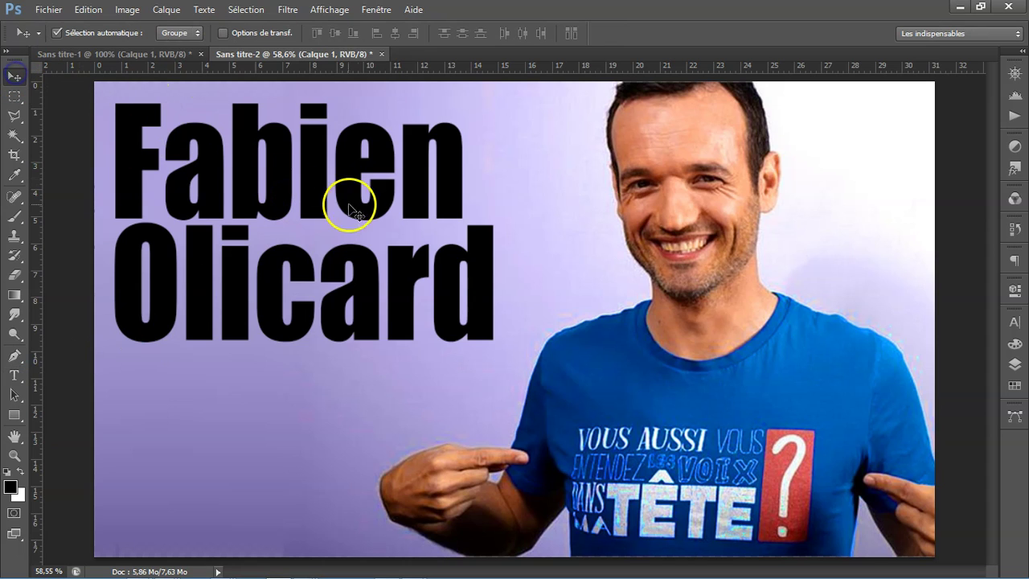
{"action": "left_click_drag", "start_coordinate": [345, 192], "coordinate": [341, 272]}
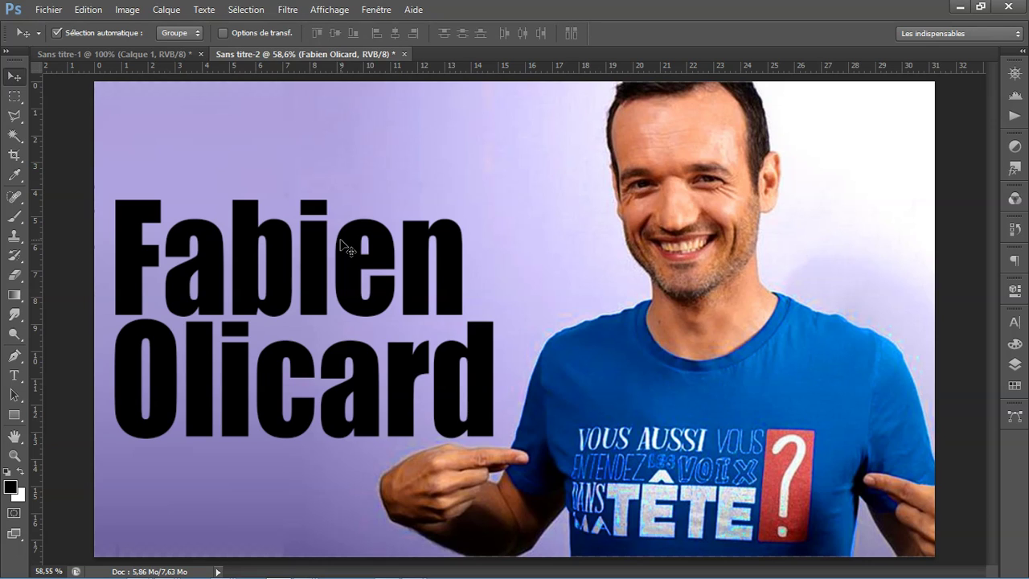
{"action": "key", "text": "Left"}
{"action": "key", "text": "Left"}
{"action": "key", "text": "Left"}
{"action": "key", "text": "Left"}
{"action": "key", "text": "Left"}
{"action": "key", "text": "Left"}
{"action": "key", "text": "Left"}
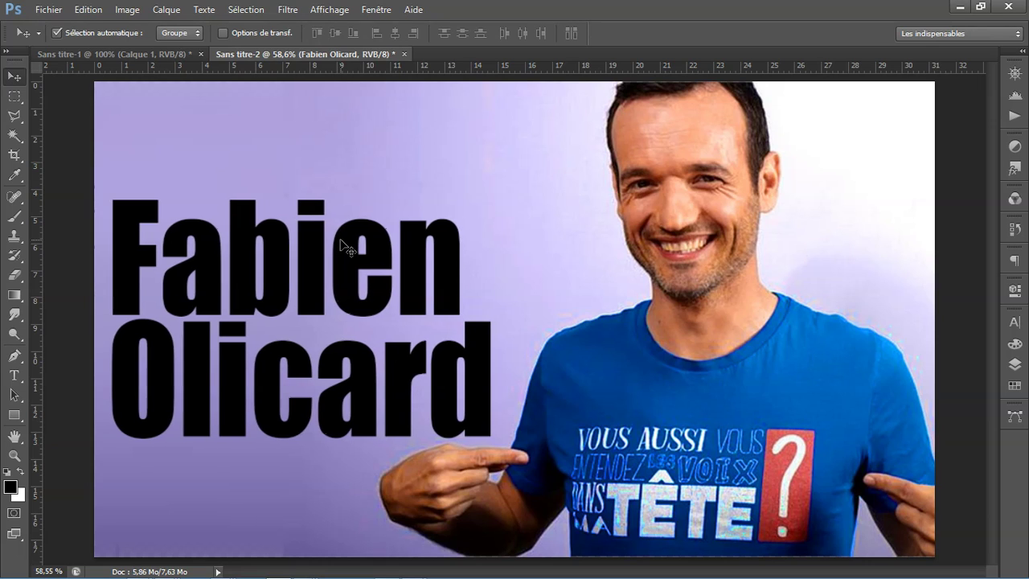
{"action": "key", "text": "Left"}
{"action": "key", "text": "Left"}
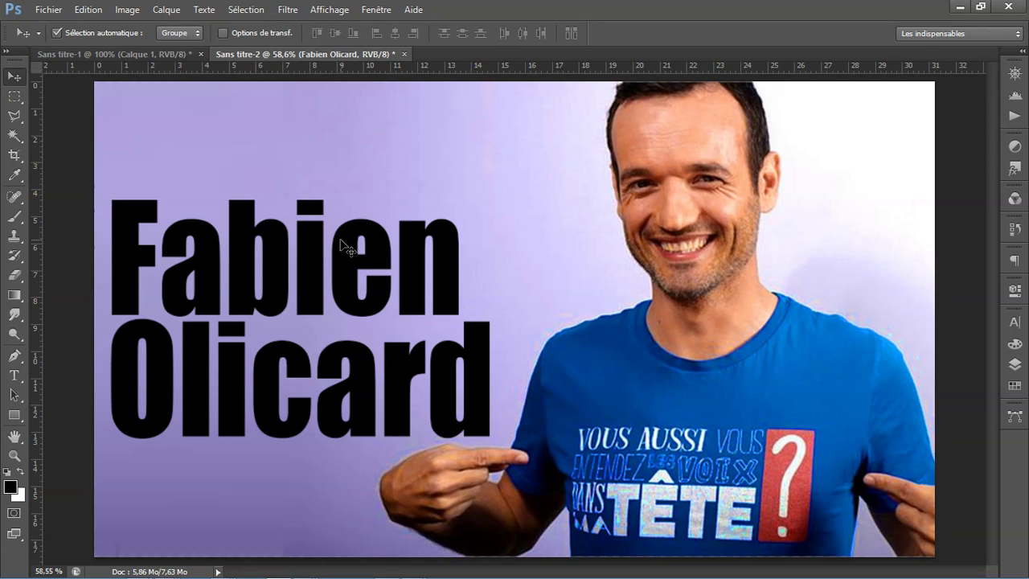
{"action": "left_click", "coordinate": [363, 234]}
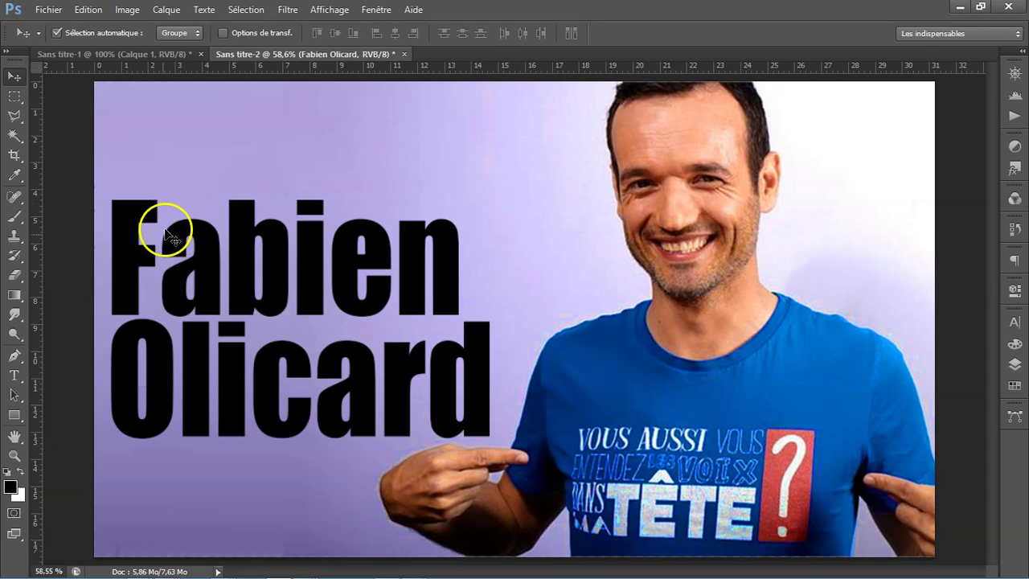
Step: Add 'Dans la tête de' before the name and move the title near the top
{"action": "left_click", "coordinate": [15, 375]}
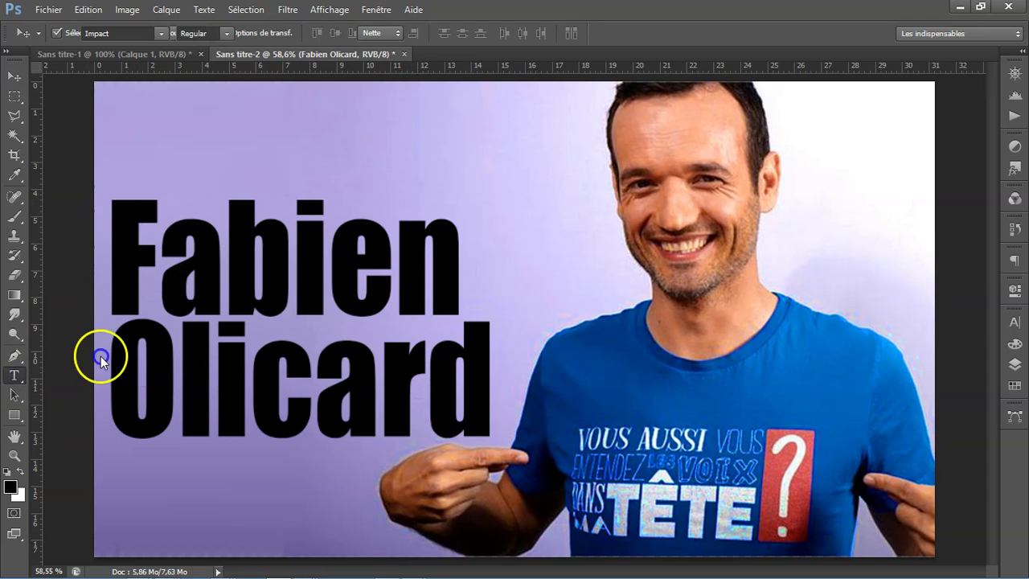
{"action": "left_click", "coordinate": [116, 251]}
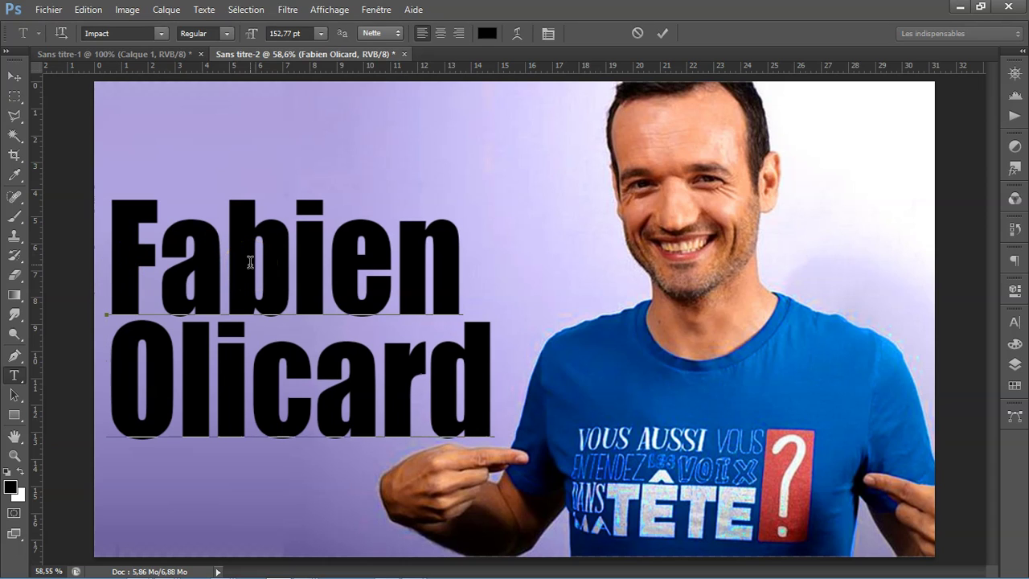
{"action": "type", "text": "Da"}
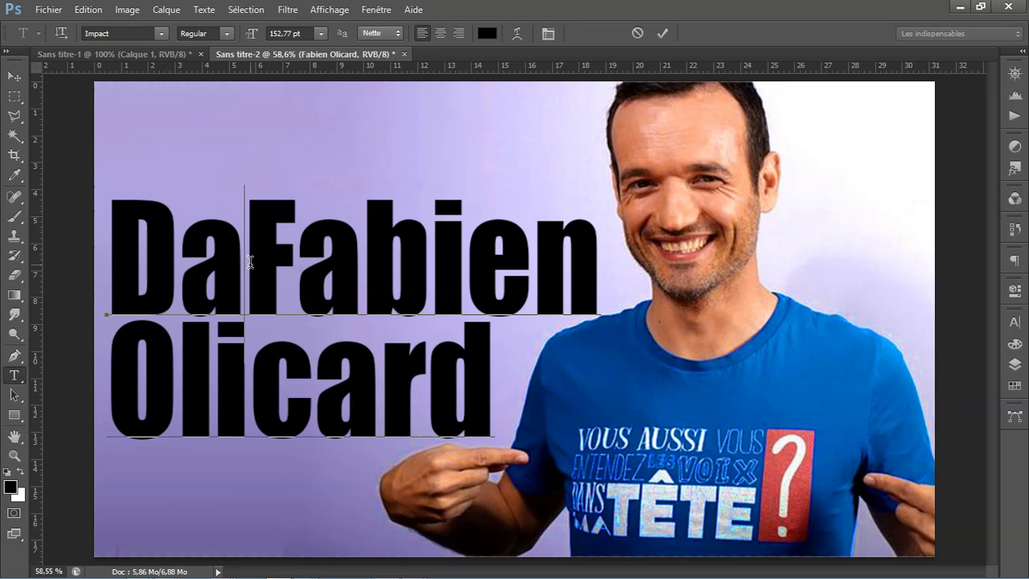
{"action": "type", "text": "ns"}
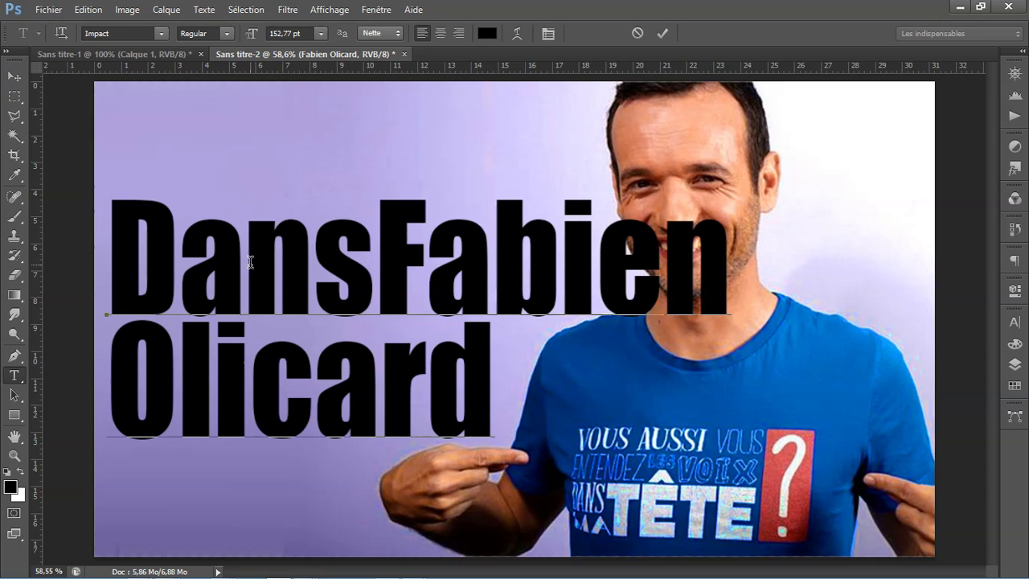
{"action": "type", "text": " la t"}
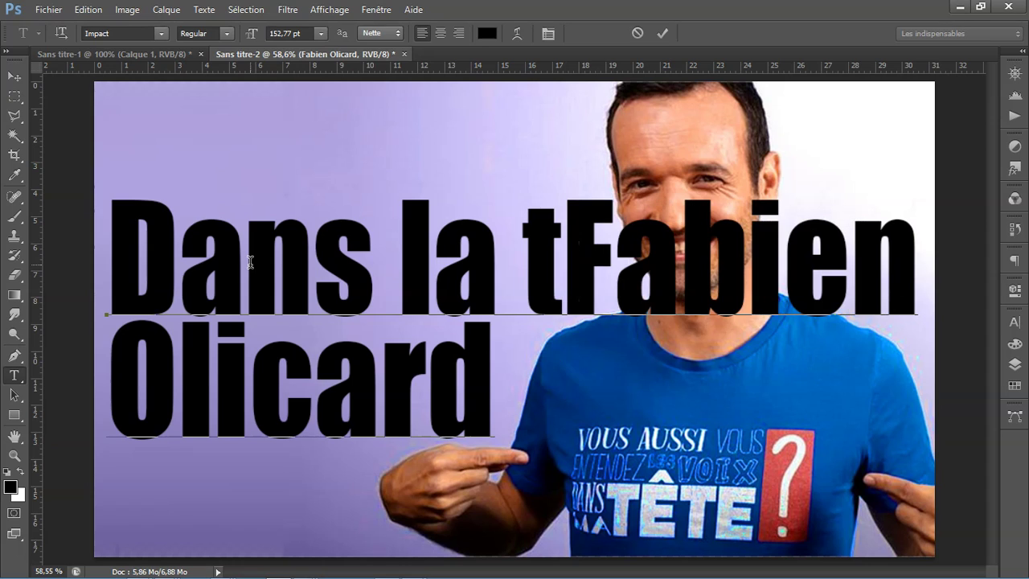
{"action": "type", "text": "ête"}
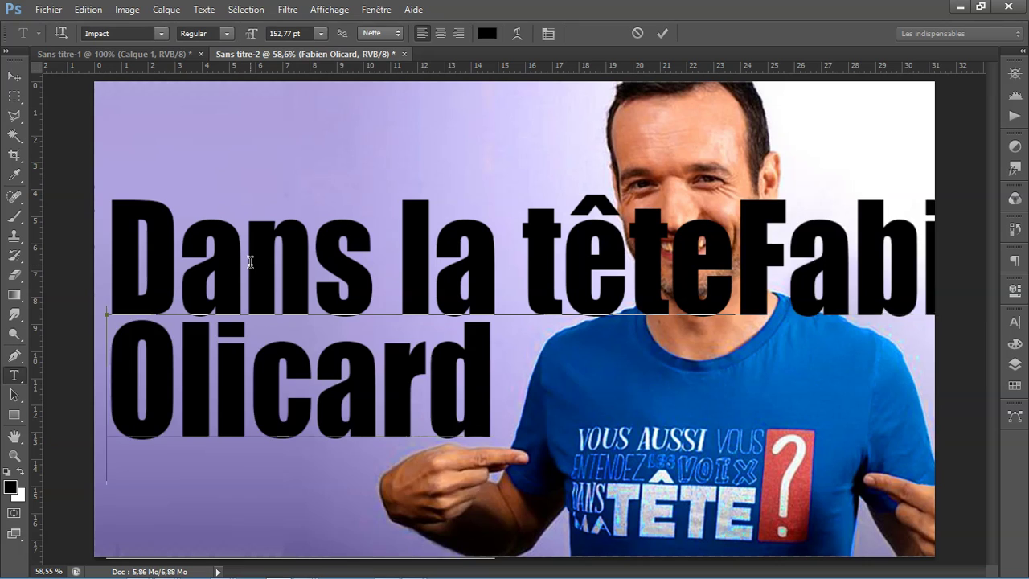
{"action": "type", "text": " de"}
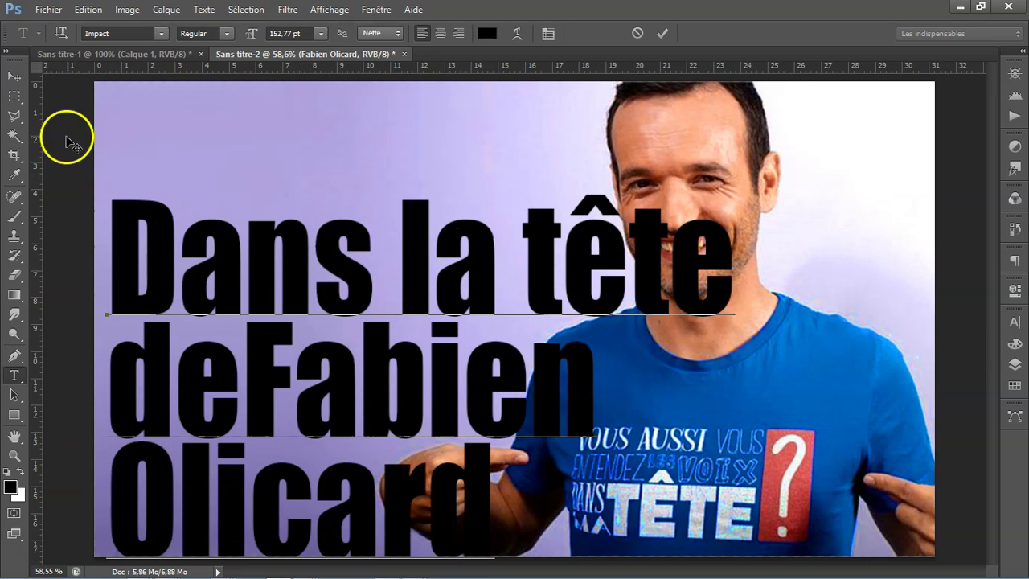
{"action": "left_click", "coordinate": [14, 76]}
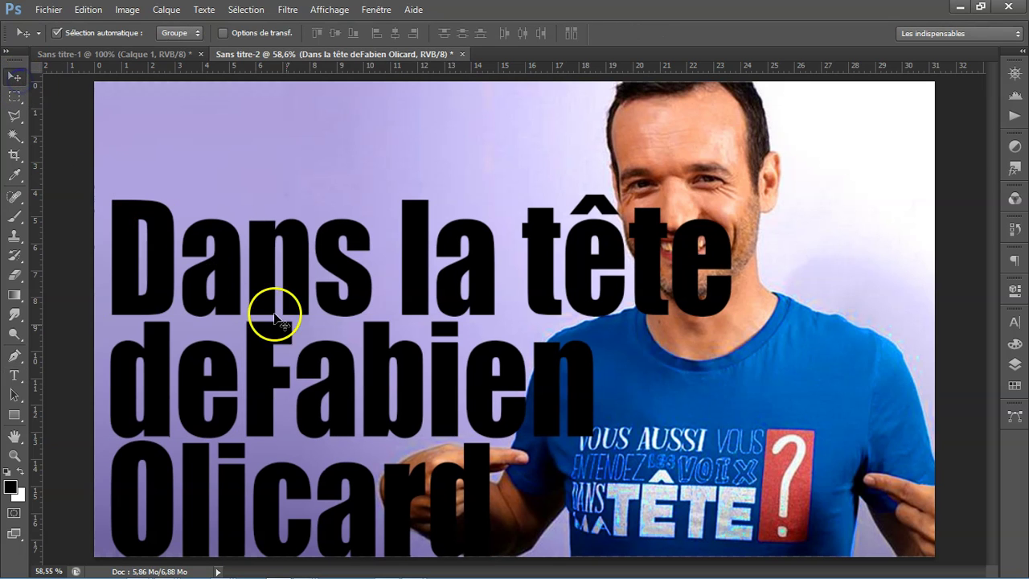
{"action": "left_click_drag", "start_coordinate": [325, 290], "coordinate": [349, 199]}
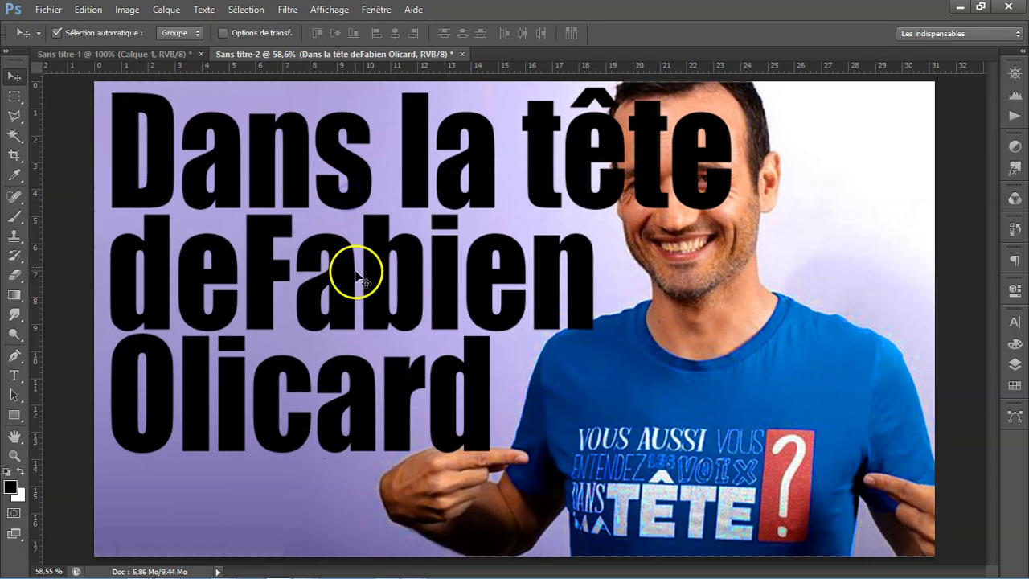
Step: Free-transform the three-line title down to about 80% and apply the resize
{"action": "left_click", "coordinate": [88, 18]}
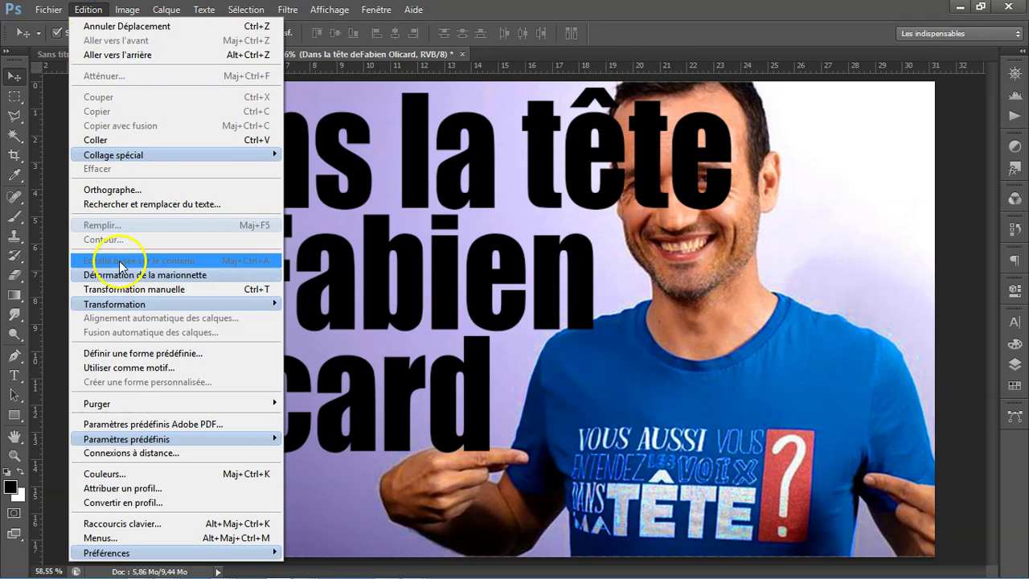
{"action": "left_click", "coordinate": [128, 288]}
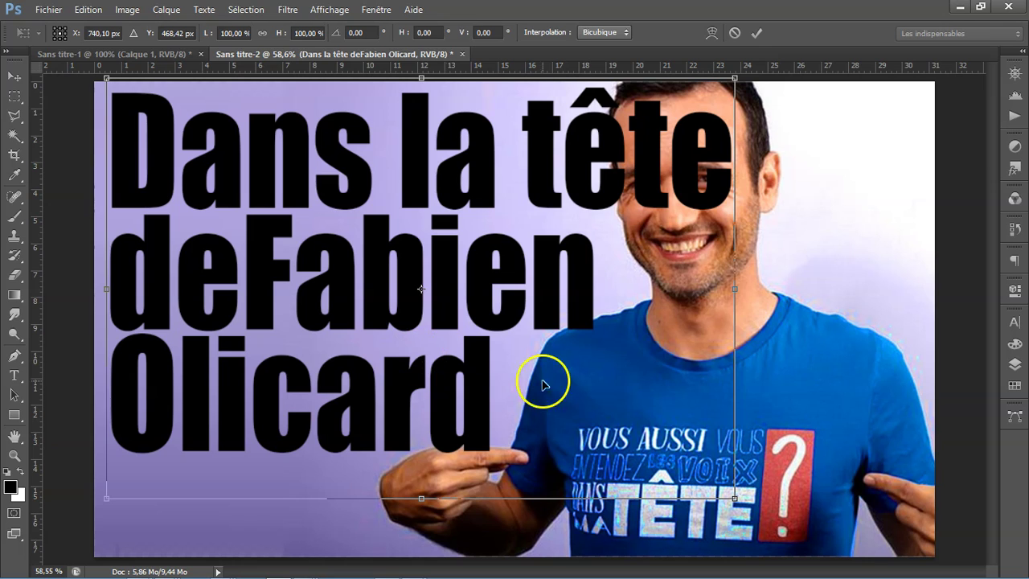
{"action": "left_click_drag", "start_coordinate": [735, 498], "coordinate": [607, 413]}
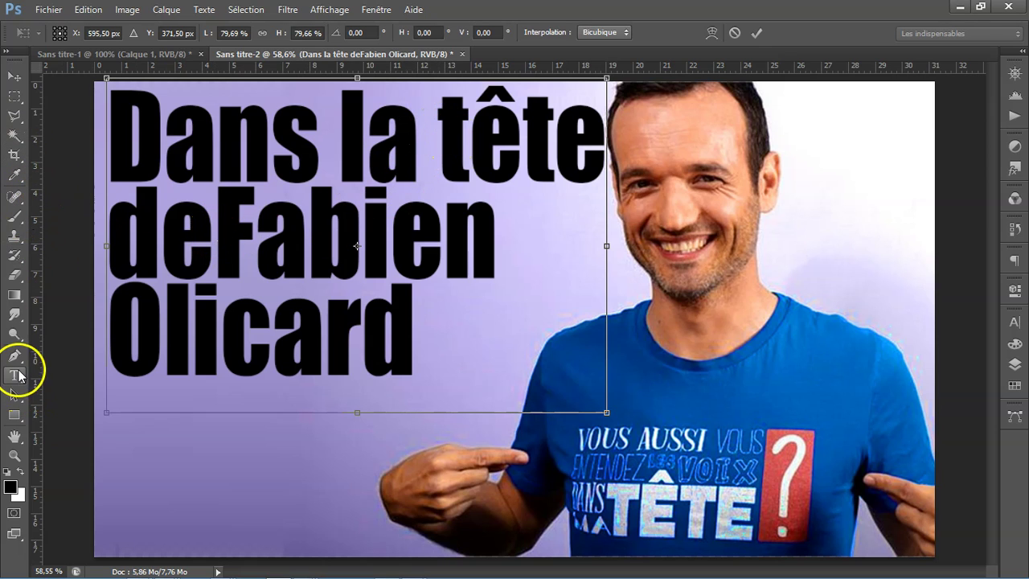
{"action": "left_click", "coordinate": [19, 376]}
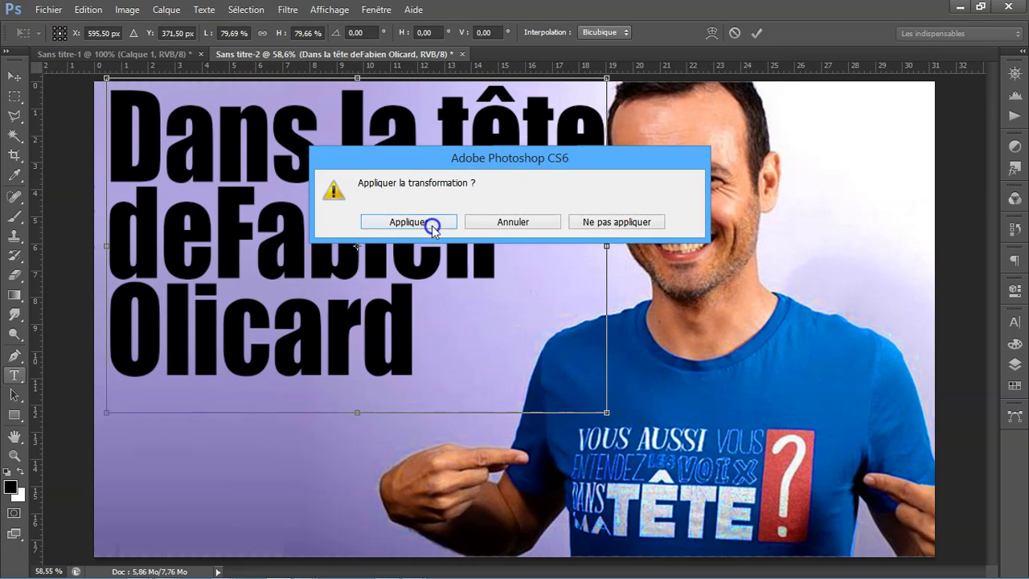
{"action": "left_click", "coordinate": [432, 223]}
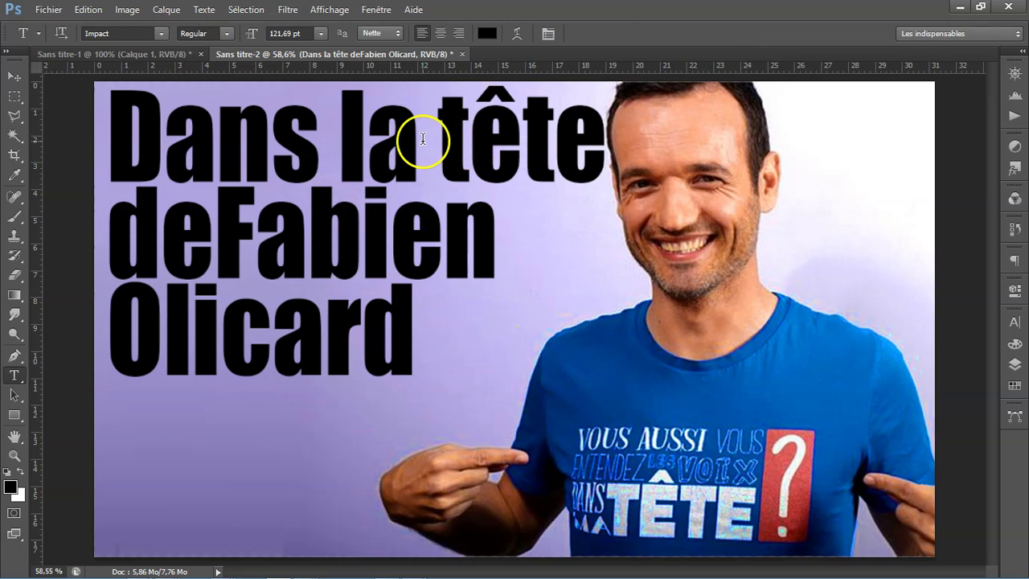
Step: Rebreak the title into 'Dans la', 'tête de', 'Fabien', 'Olicard', then select all of it
{"action": "left_click", "coordinate": [441, 137]}
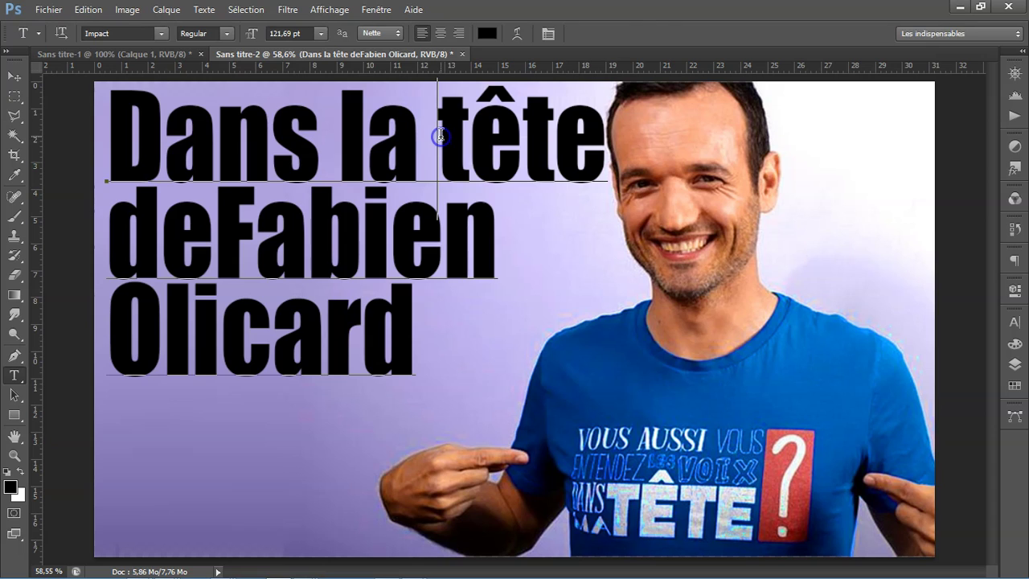
{"action": "key", "text": "Return"}
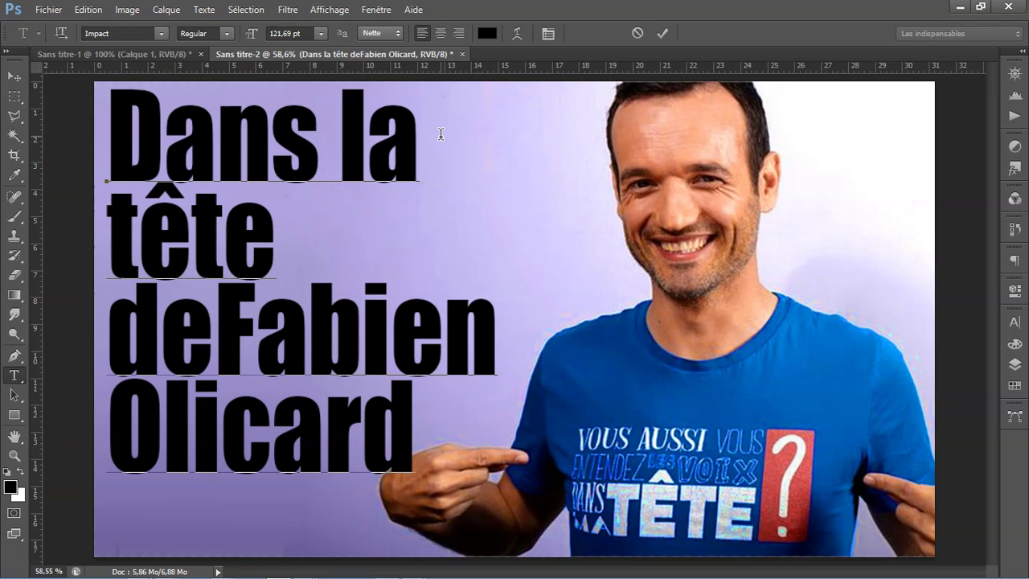
{"action": "left_click", "coordinate": [109, 330]}
{"action": "key", "text": "BackSpace"}
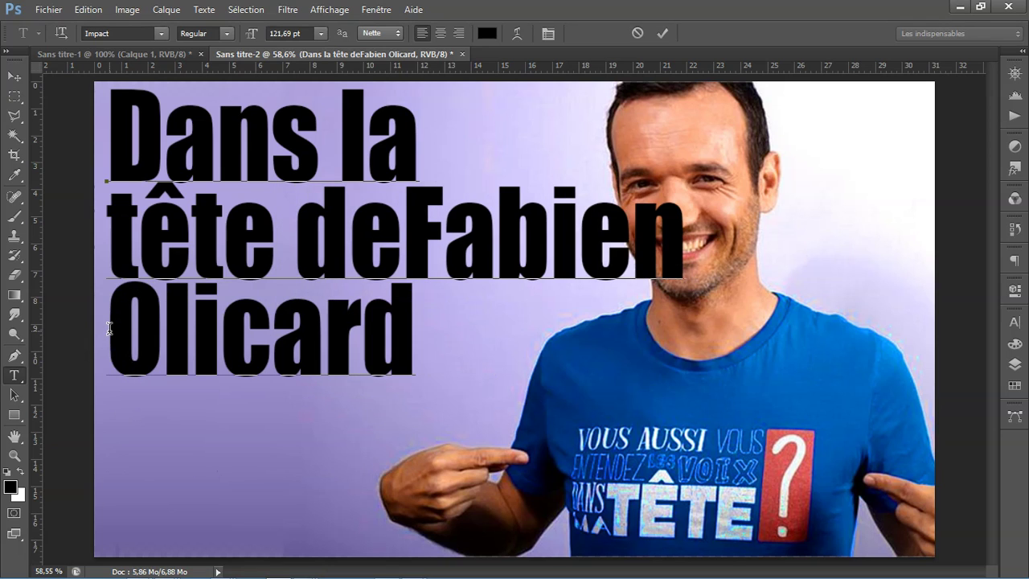
{"action": "left_click", "coordinate": [408, 230]}
{"action": "key", "text": "Return"}
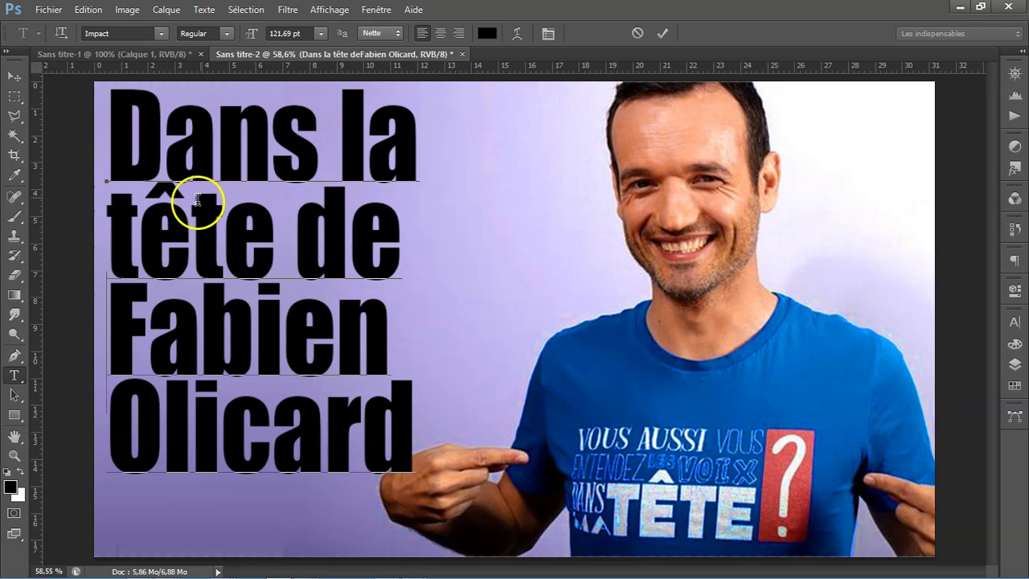
{"action": "mouse_move", "coordinate": [414, 430]}
{"action": "left_mouse_down"}
{"action": "mouse_move", "coordinate": [249, 298]}
{"action": "mouse_move", "coordinate": [141, 133]}
{"action": "mouse_move", "coordinate": [127, 153]}
{"action": "left_mouse_up"}
{"action": "left_click", "coordinate": [241, 239]}
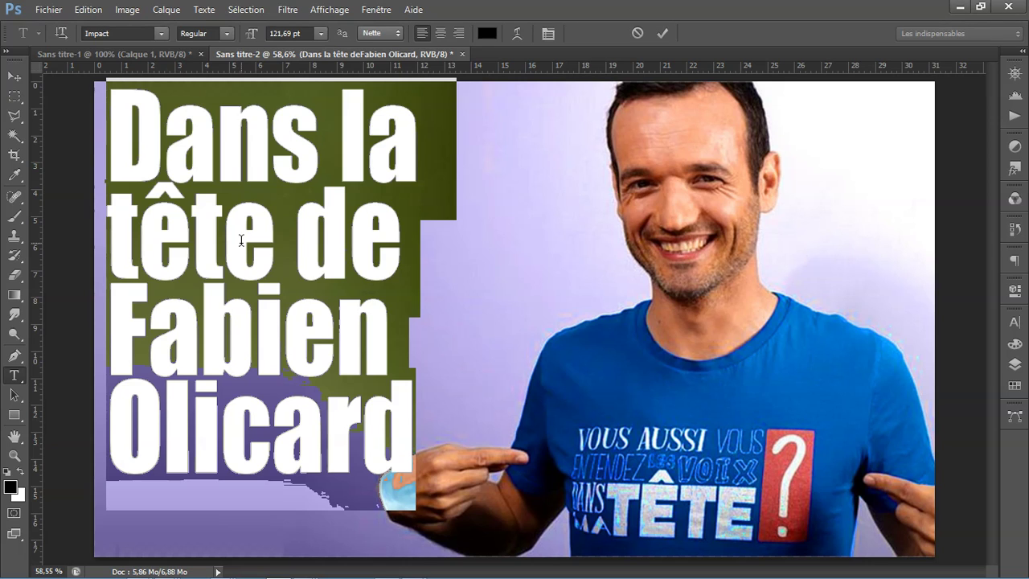
Step: Replace the title with 'L'homme' and 'qui vous a dans la tête' on two lines
{"action": "type", "text": "L'"}
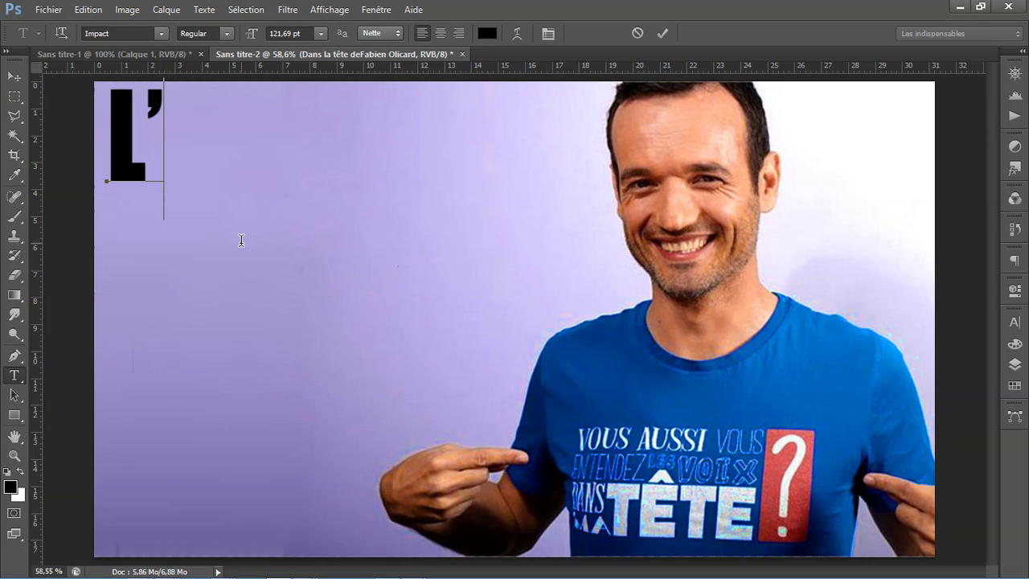
{"action": "type", "text": "h"}
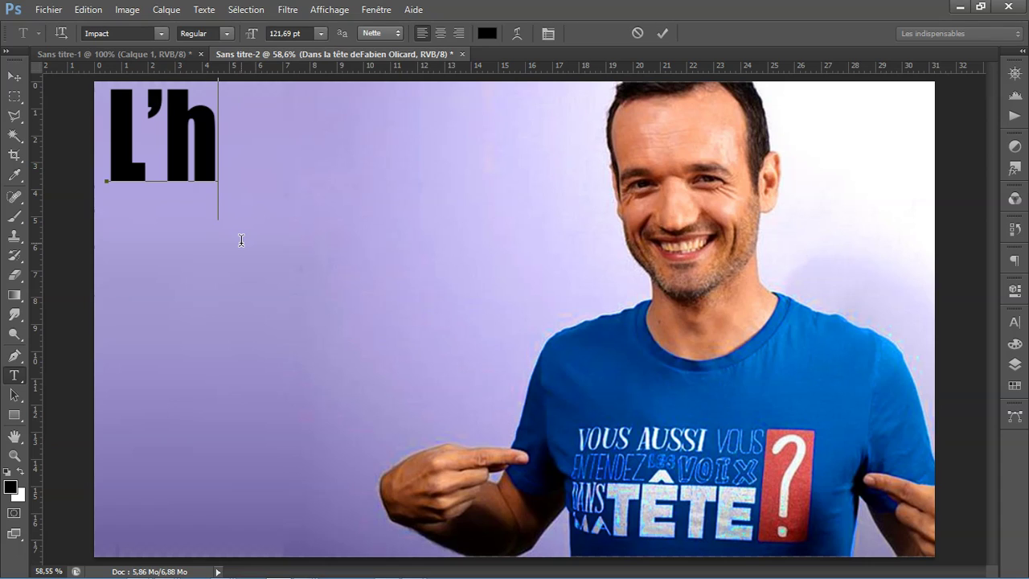
{"action": "type", "text": "omme"}
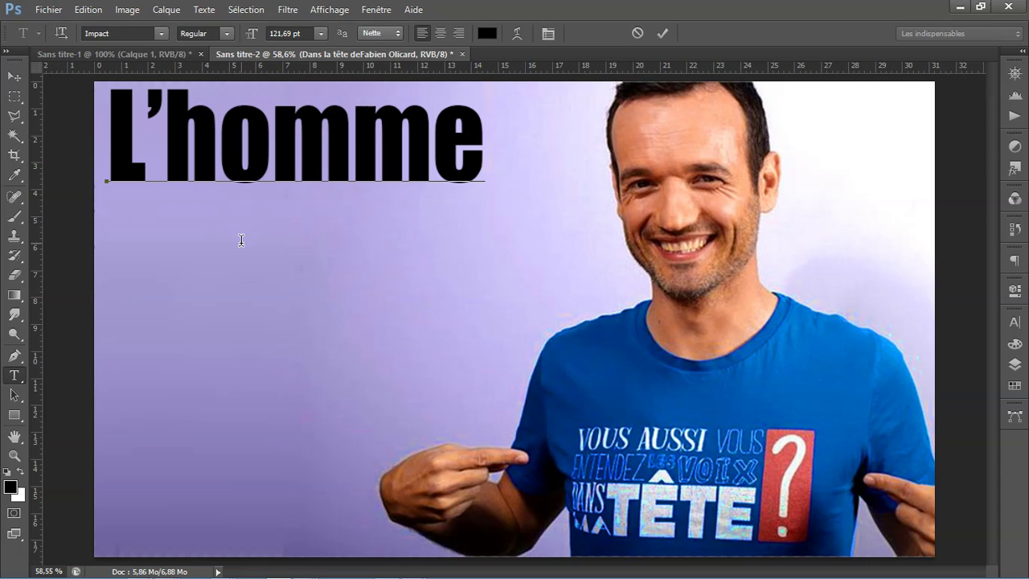
{"action": "key", "text": "Return"}
{"action": "type", "text": "q"}
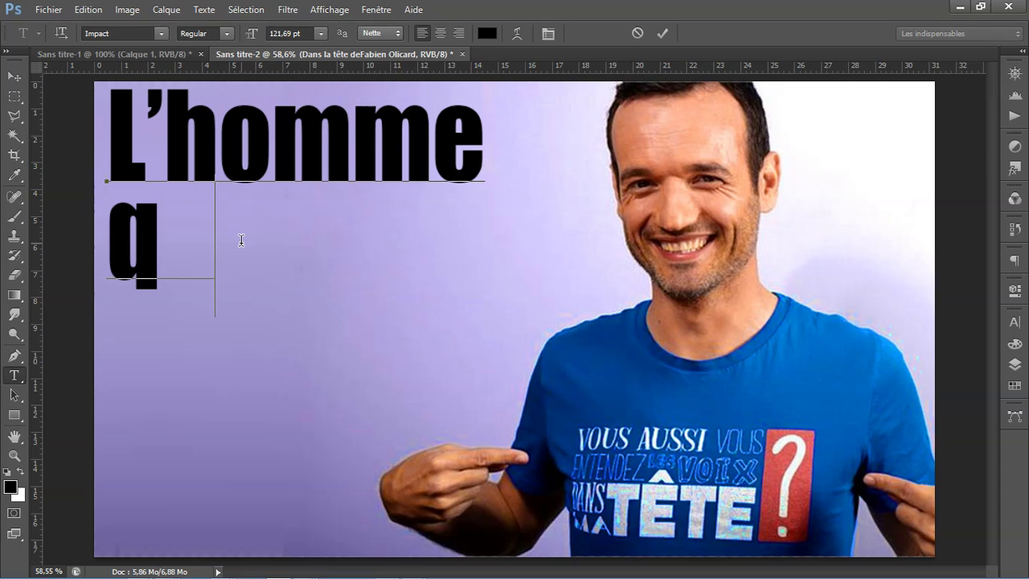
{"action": "type", "text": "ui"}
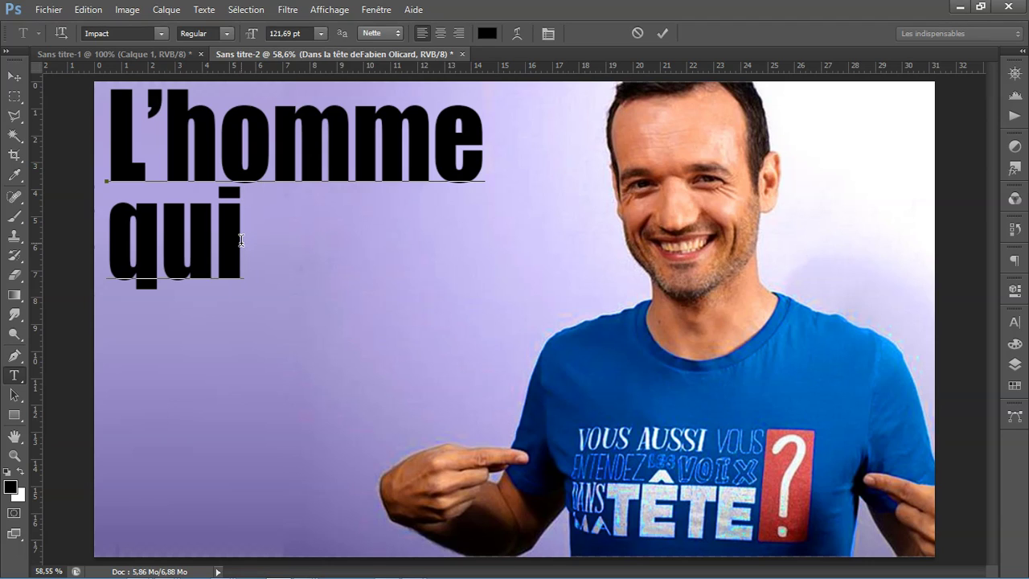
{"action": "type", "text": " vous"}
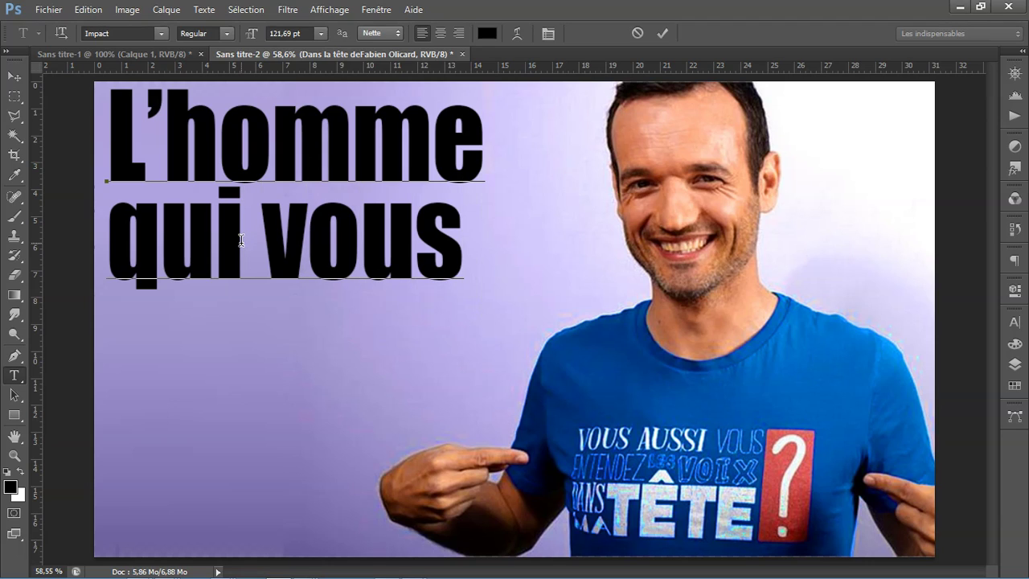
{"action": "type", "text": " a "}
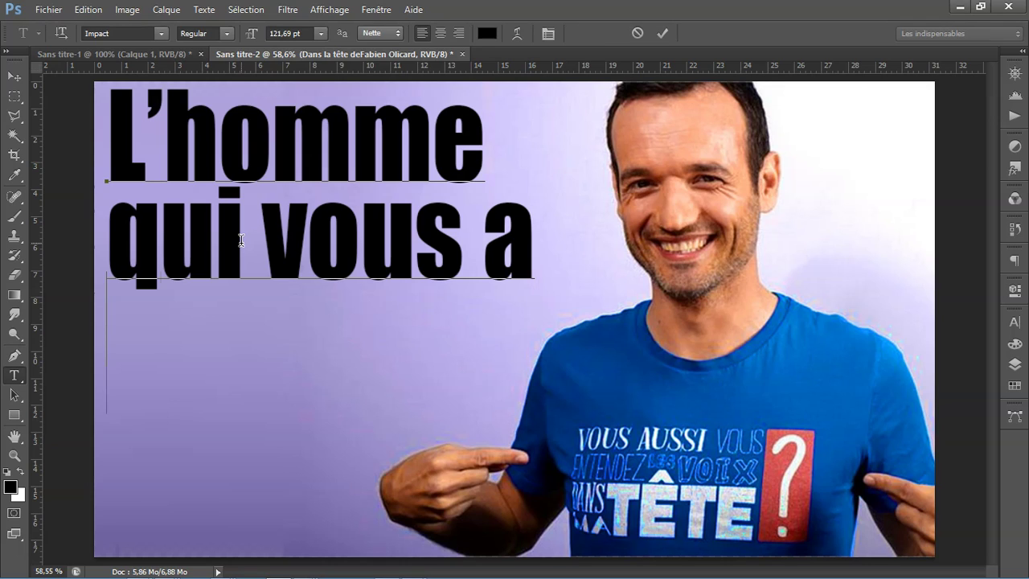
{"action": "type", "text": "dans"}
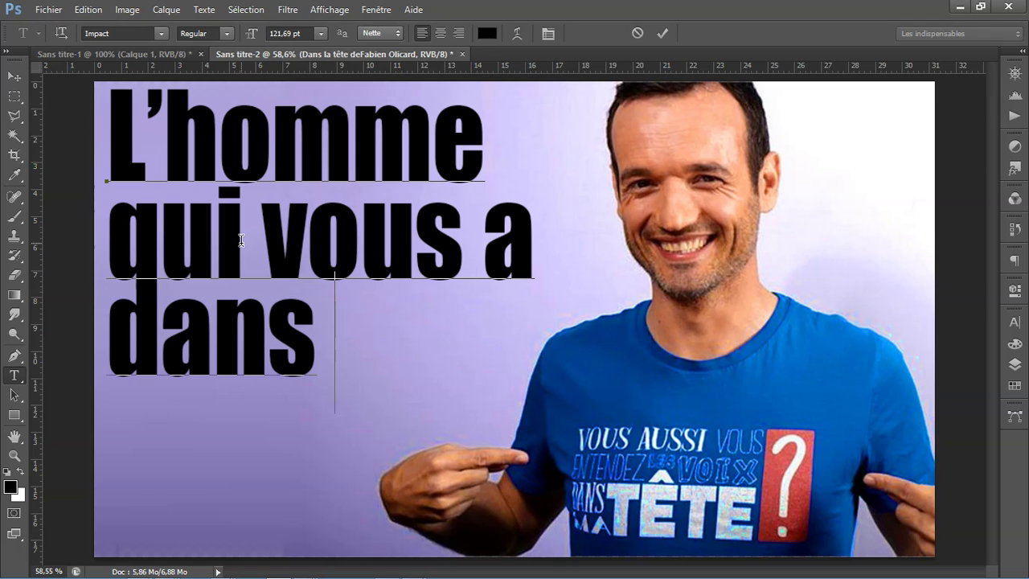
{"action": "type", "text": " la tê"}
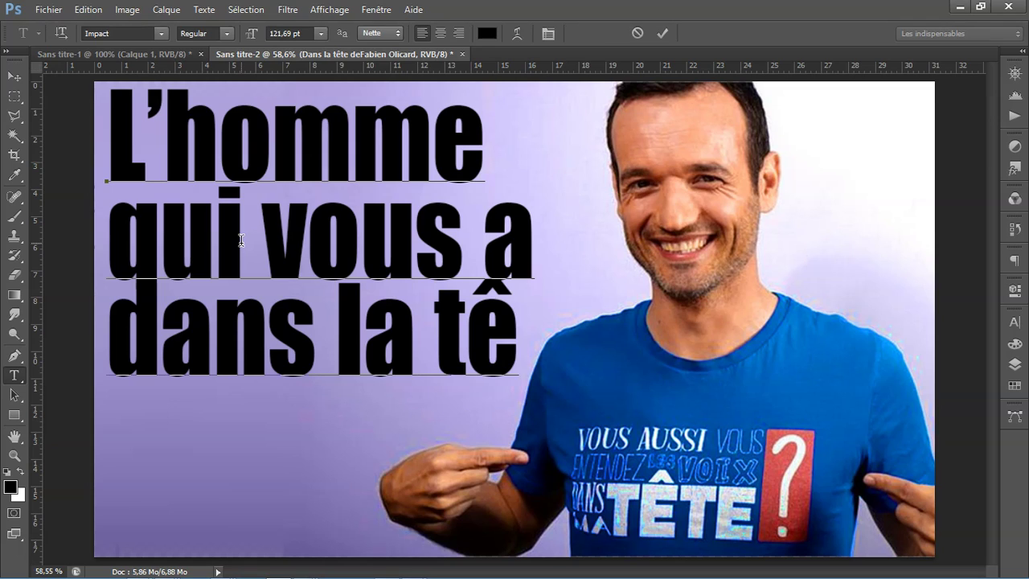
{"action": "type", "text": "te"}
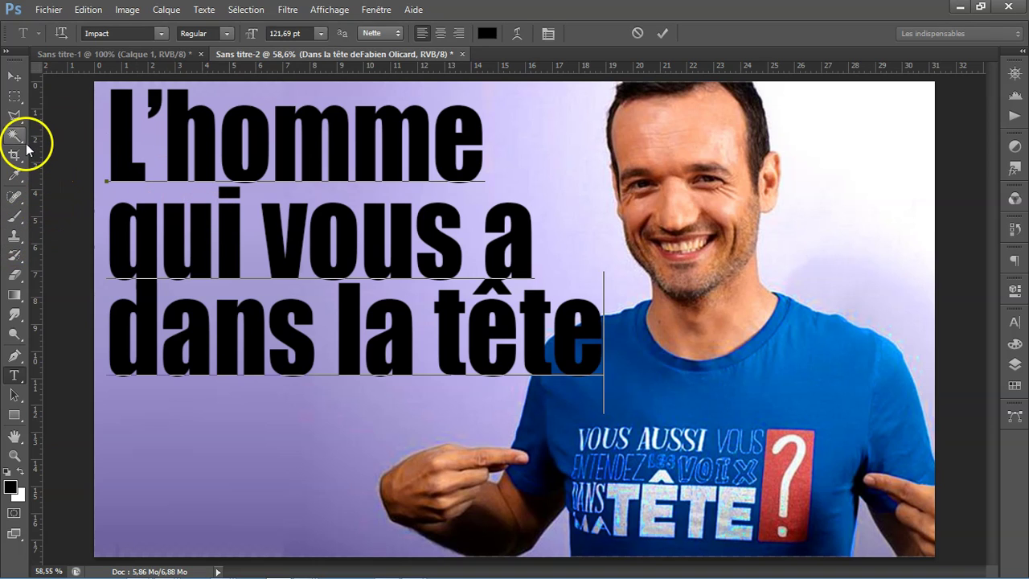
{"action": "left_click", "coordinate": [15, 76]}
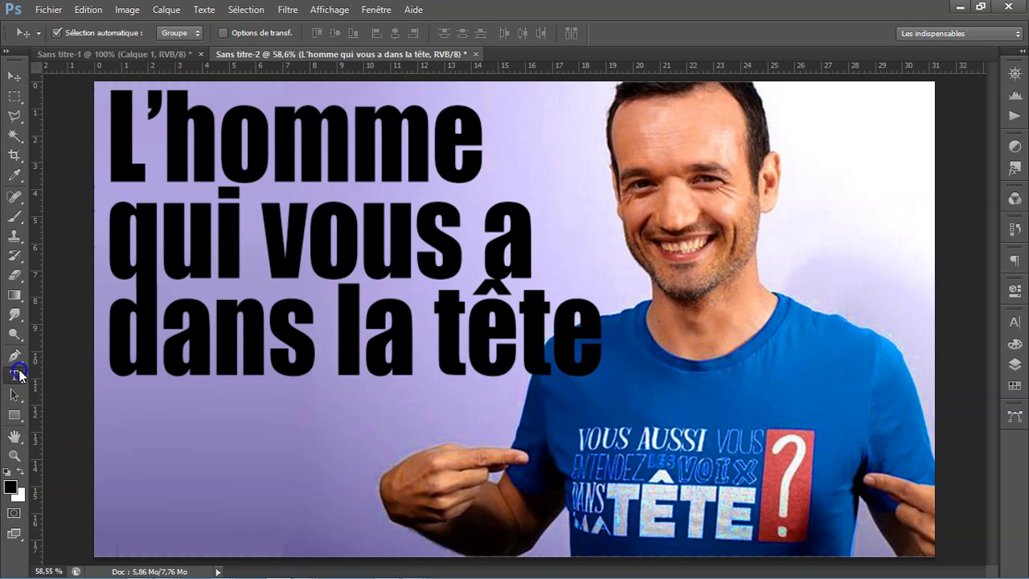
Step: Break the line before 'tête' so it sits alone on the last line
{"action": "left_click", "coordinate": [15, 375]}
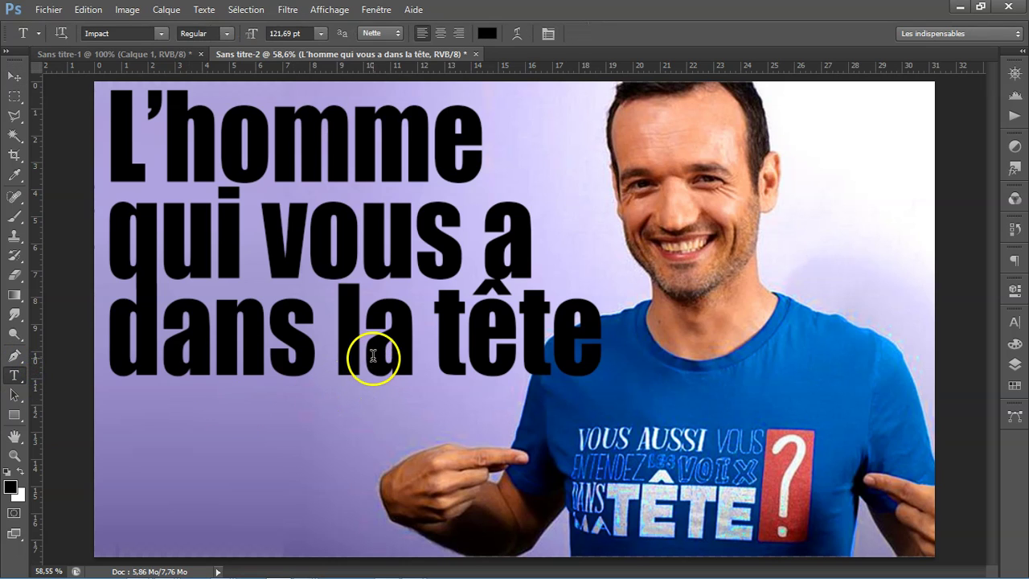
{"action": "left_click", "coordinate": [434, 320]}
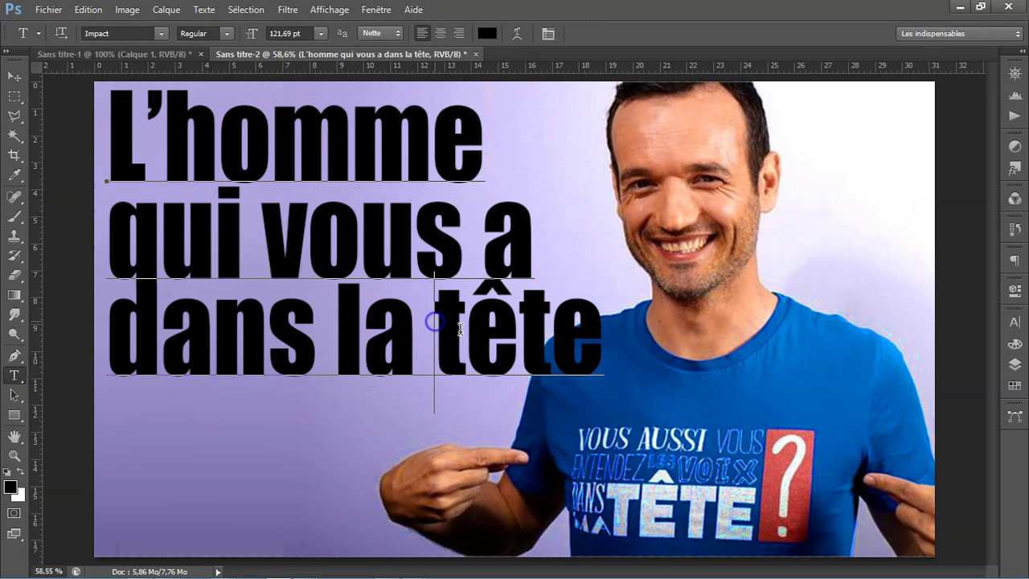
{"action": "key", "text": "Return"}
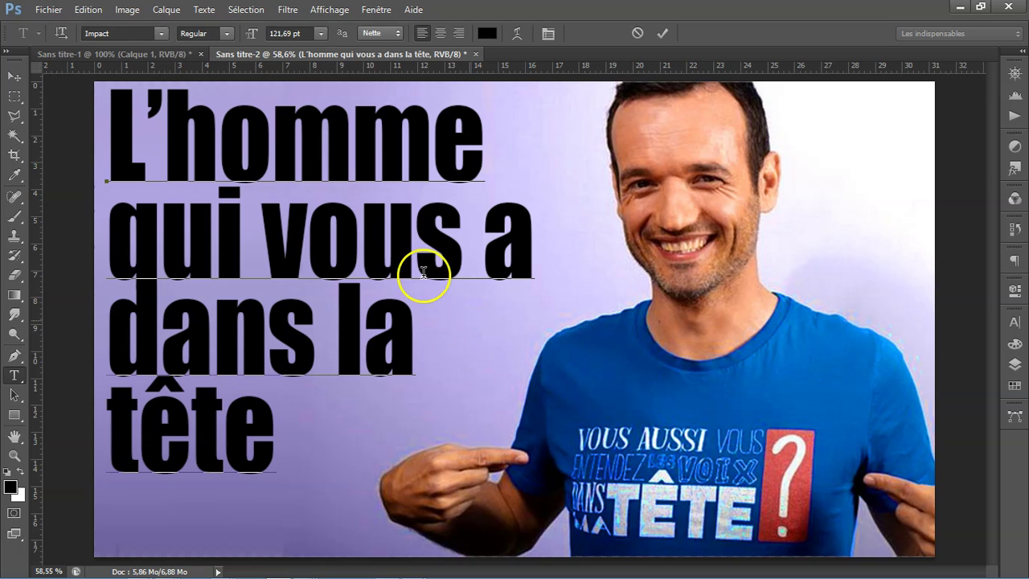
{"action": "left_click", "coordinate": [22, 80]}
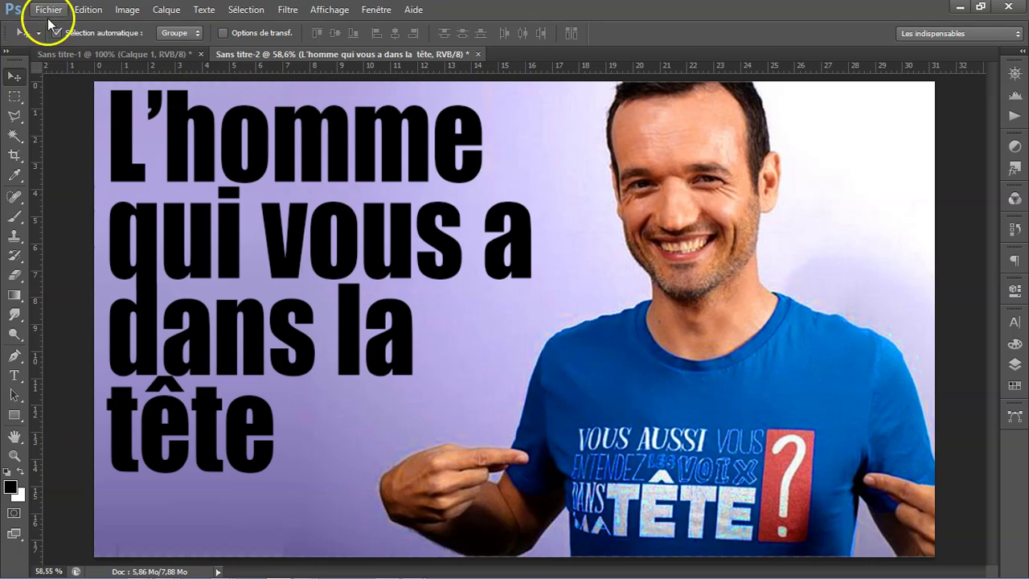
Step: Free-transform the four-line title up to about 113%, shift it slightly right, and apply
{"action": "left_click_drag", "start_coordinate": [131, 144], "coordinate": [127, 147]}
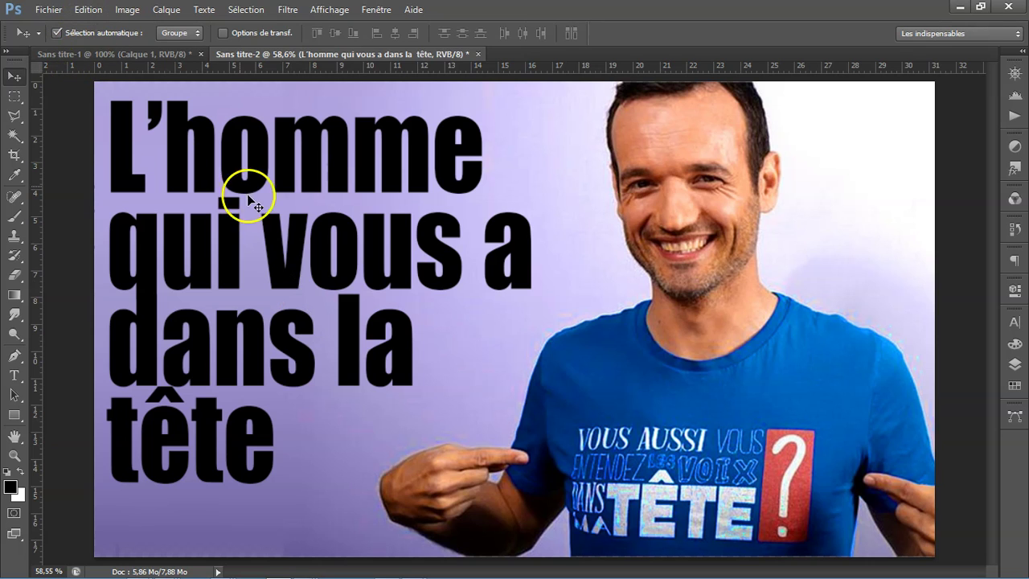
{"action": "left_click", "coordinate": [96, 9]}
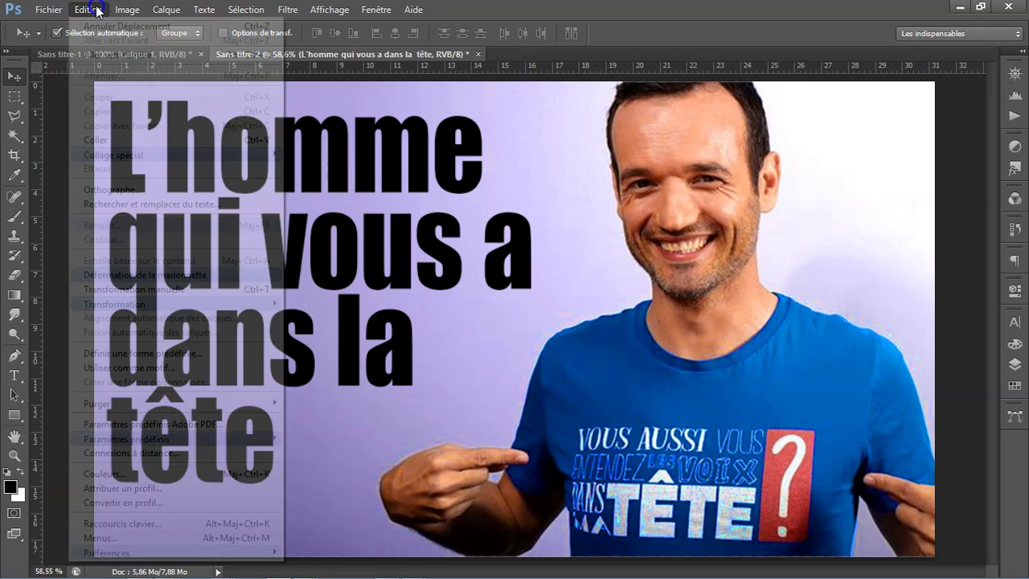
{"action": "left_click", "coordinate": [111, 290]}
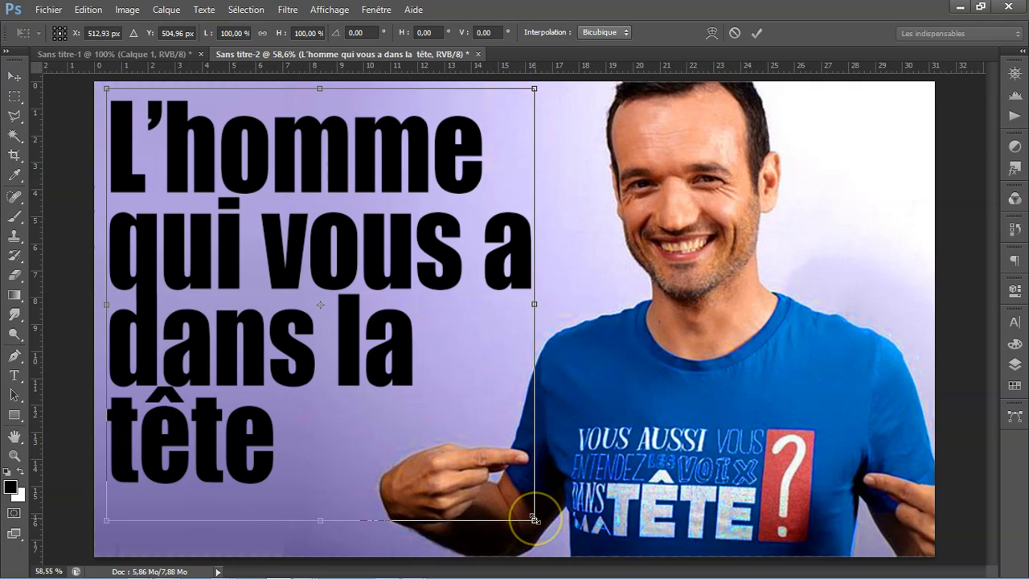
{"action": "left_click_drag", "start_coordinate": [535, 519], "coordinate": [590, 574]}
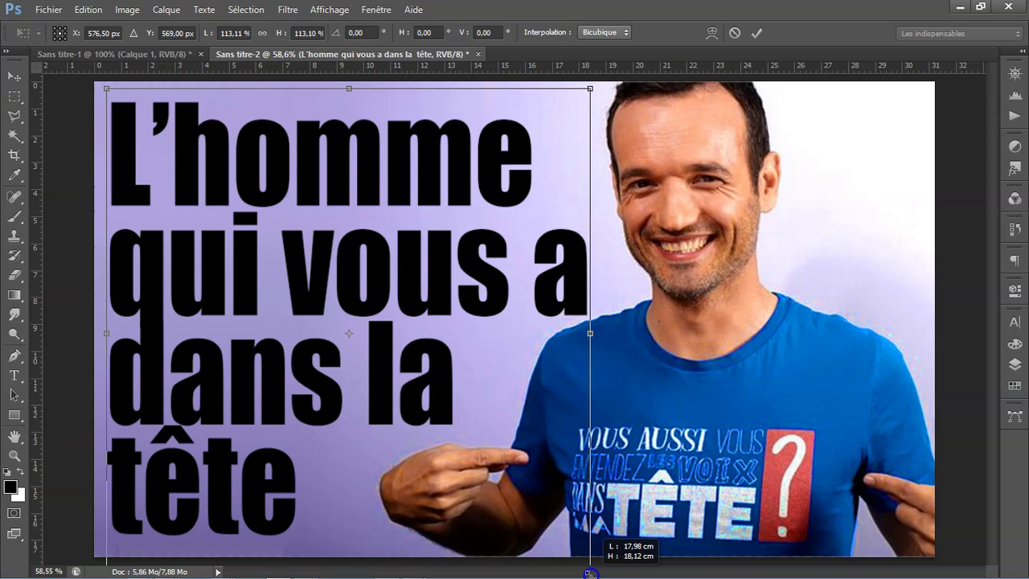
{"action": "left_click_drag", "start_coordinate": [590, 574], "coordinate": [591, 573]}
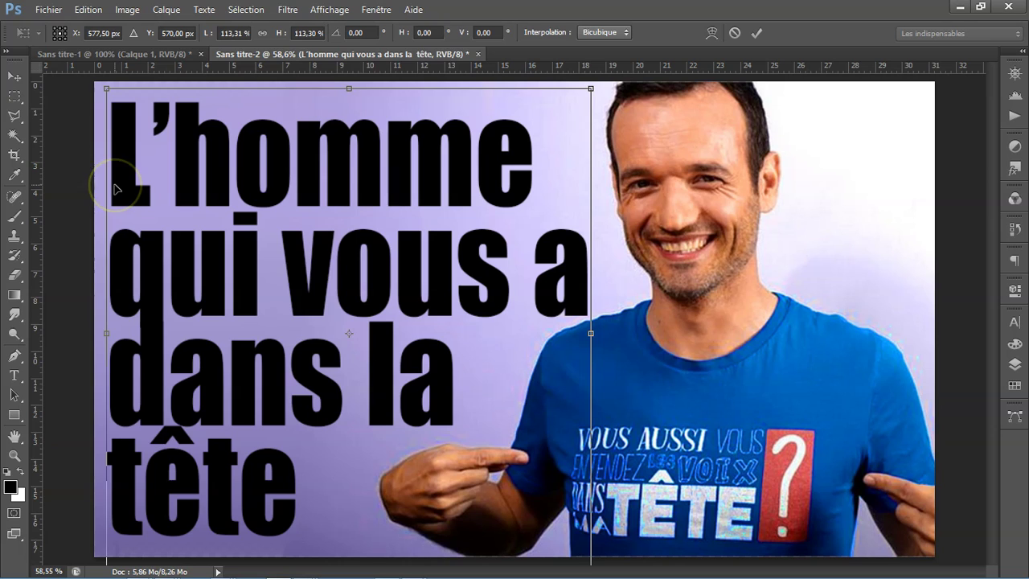
{"action": "left_click_drag", "start_coordinate": [113, 188], "coordinate": [117, 188]}
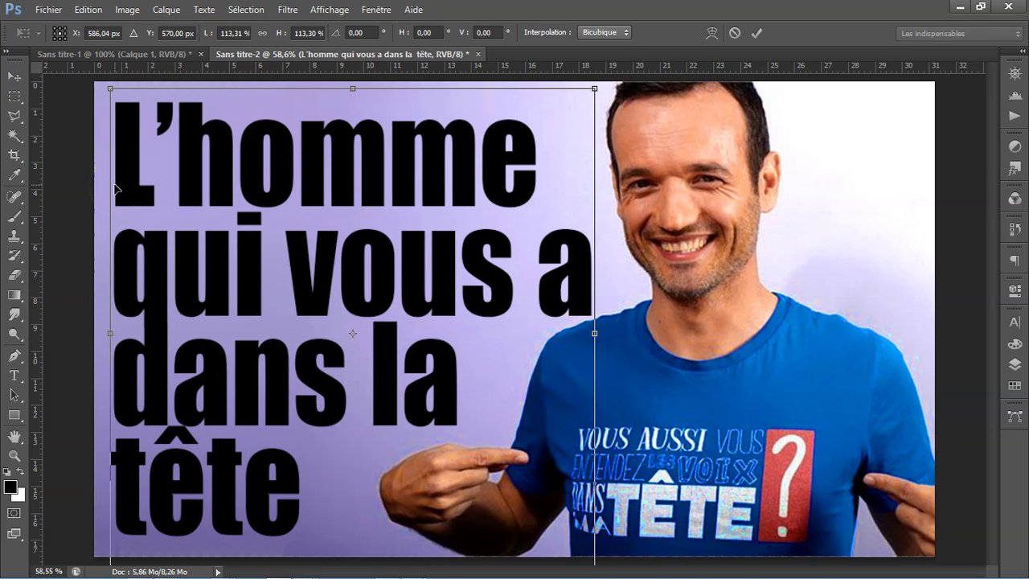
{"action": "left_click_drag", "start_coordinate": [115, 187], "coordinate": [115, 188]}
{"action": "left_click", "coordinate": [115, 188]}
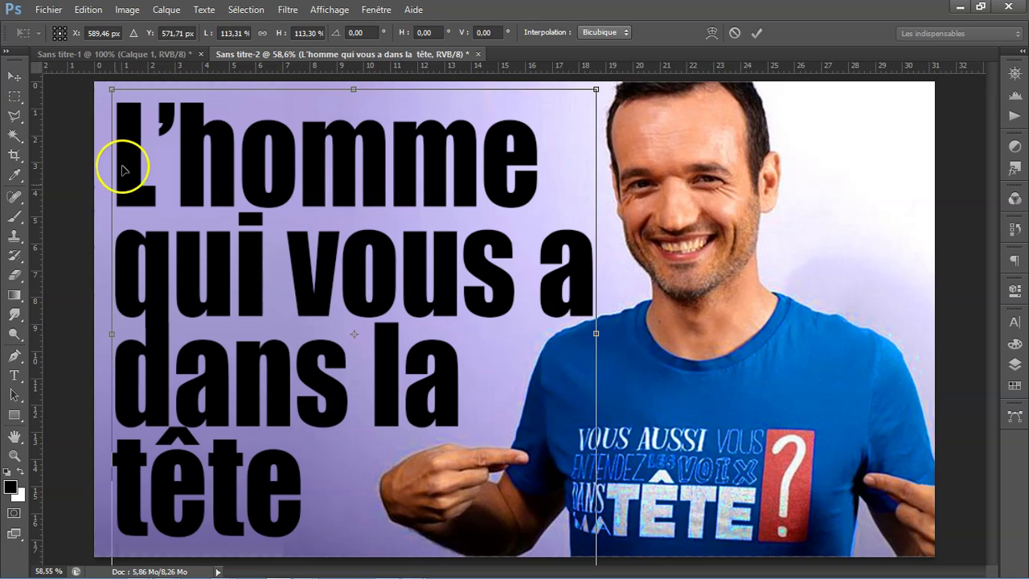
{"action": "left_click", "coordinate": [14, 97]}
{"action": "left_click", "coordinate": [366, 174]}
{"action": "left_click", "coordinate": [422, 229]}
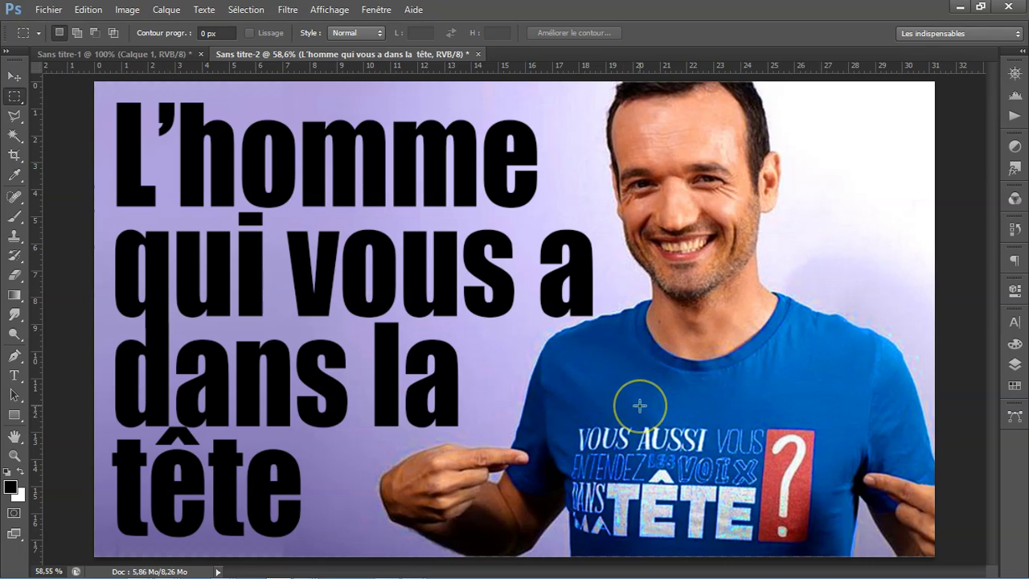
{"action": "left_click", "coordinate": [639, 380]}
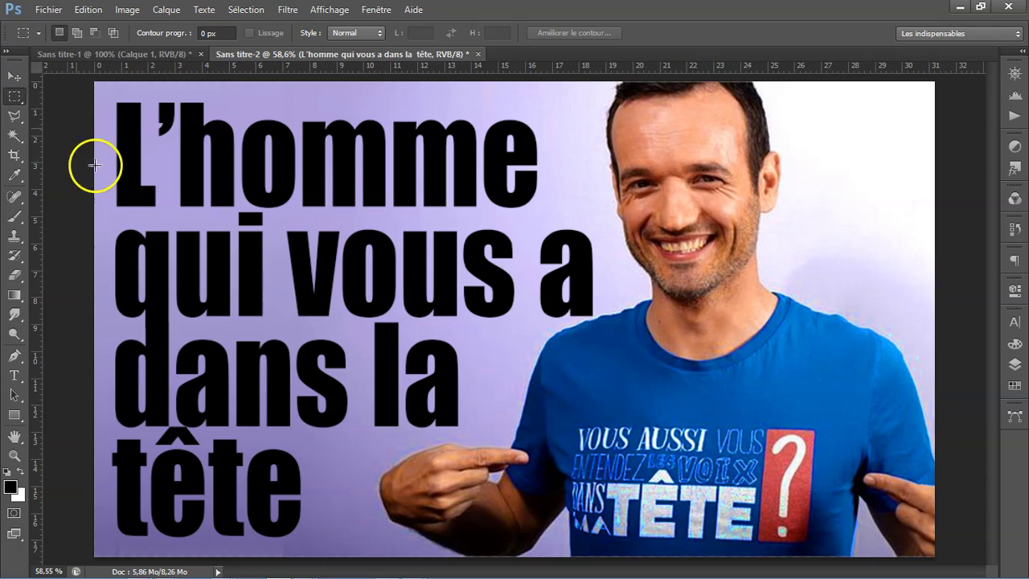
{"action": "left_click", "coordinate": [14, 81]}
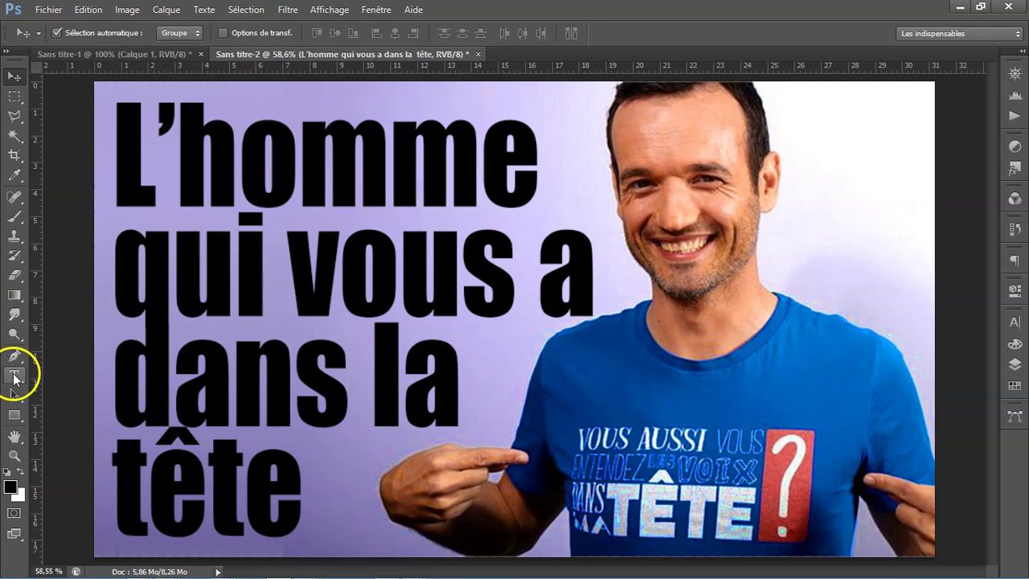
Step: Select all the title text and colour it blue from the Nuancier swatches
{"action": "left_click", "coordinate": [14, 376]}
{"action": "left_click", "coordinate": [293, 485]}
{"action": "mouse_move", "coordinate": [293, 485]}
{"action": "left_mouse_down"}
{"action": "mouse_move", "coordinate": [129, 152]}
{"action": "mouse_move", "coordinate": [344, 510]}
{"action": "left_mouse_up"}
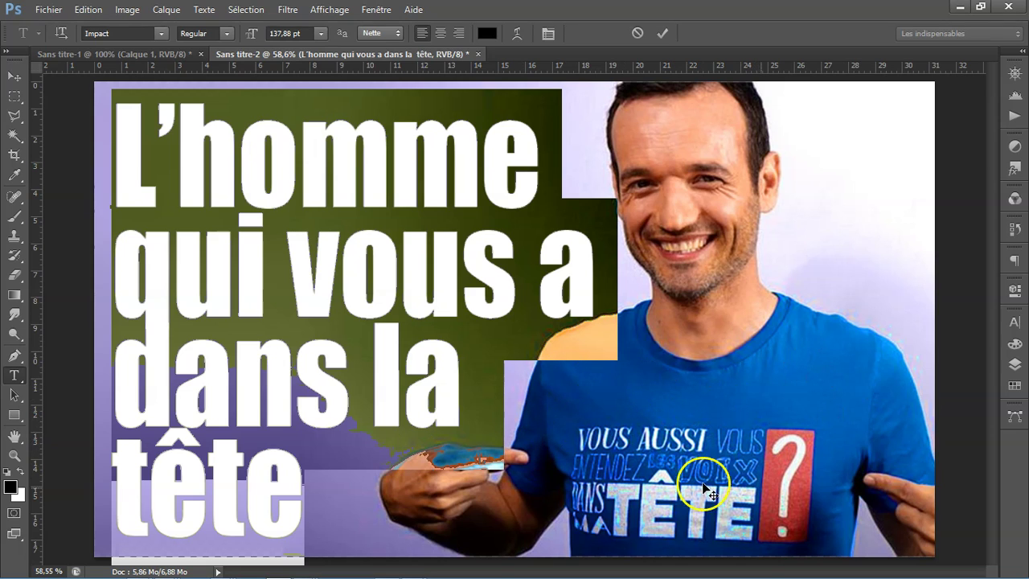
{"action": "left_click", "coordinate": [1015, 385]}
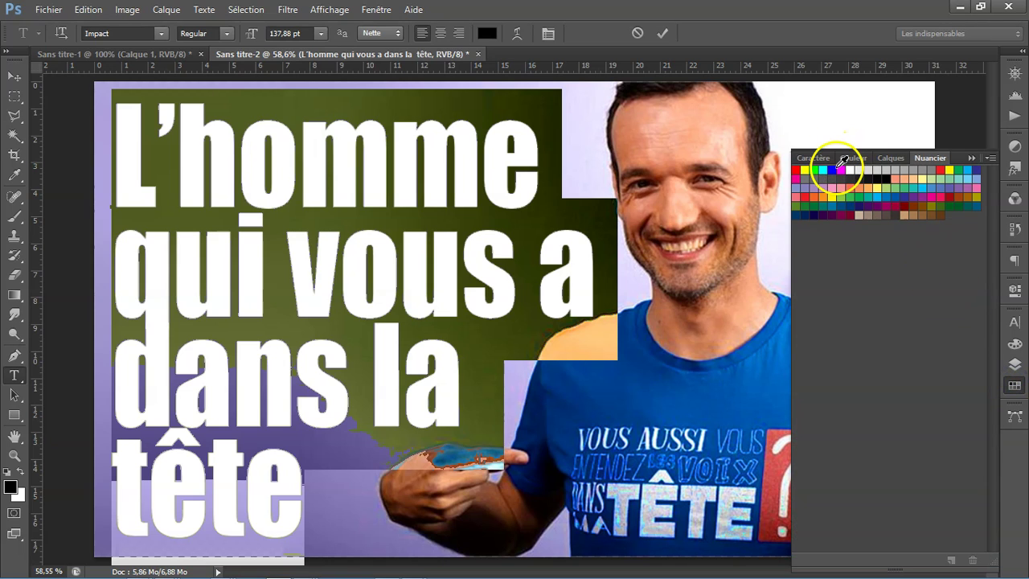
{"action": "left_click", "coordinate": [834, 170]}
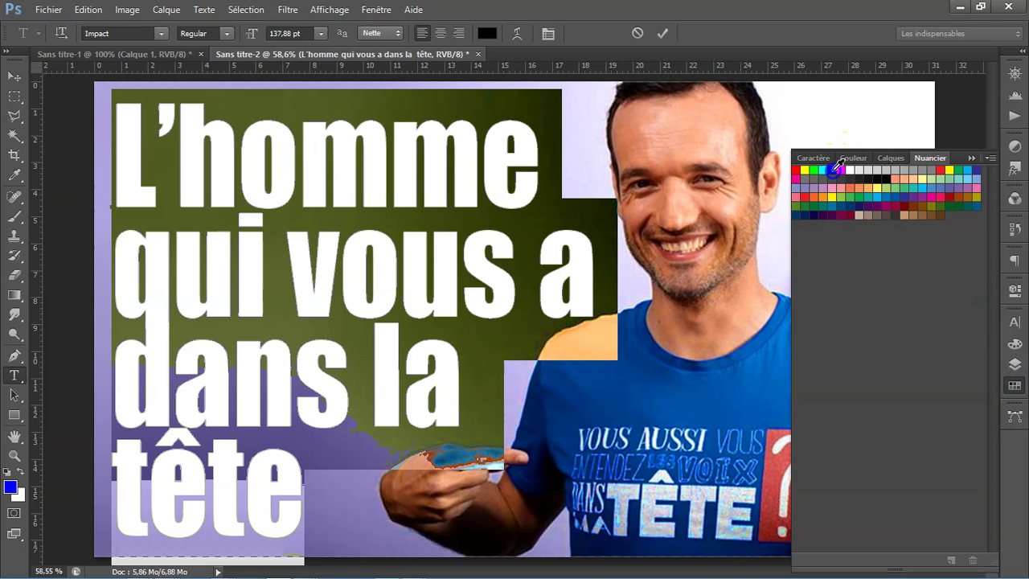
{"action": "left_click", "coordinate": [14, 76]}
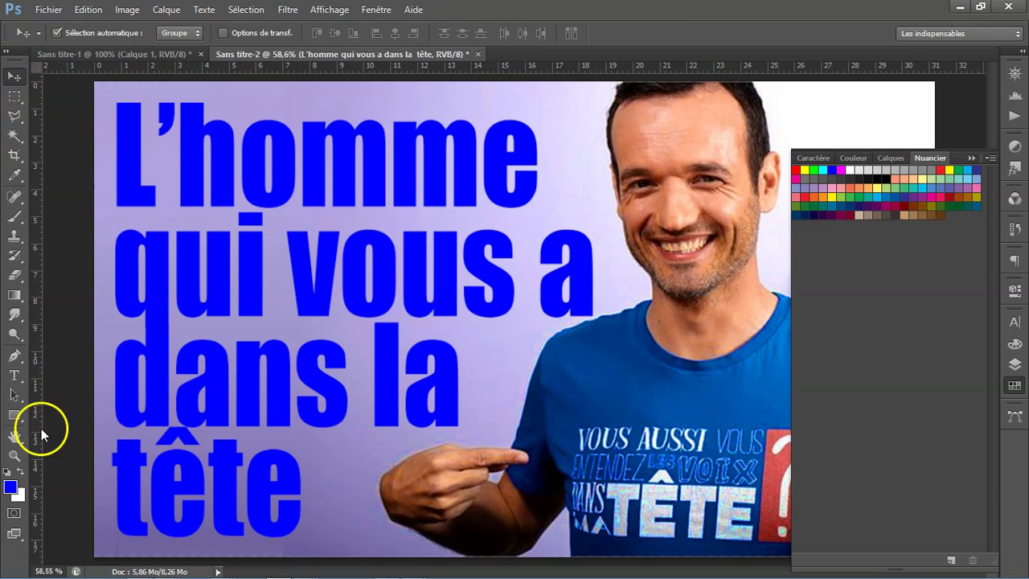
Step: Reselect the whole title and recolour it dark blue
{"action": "left_click", "coordinate": [14, 375]}
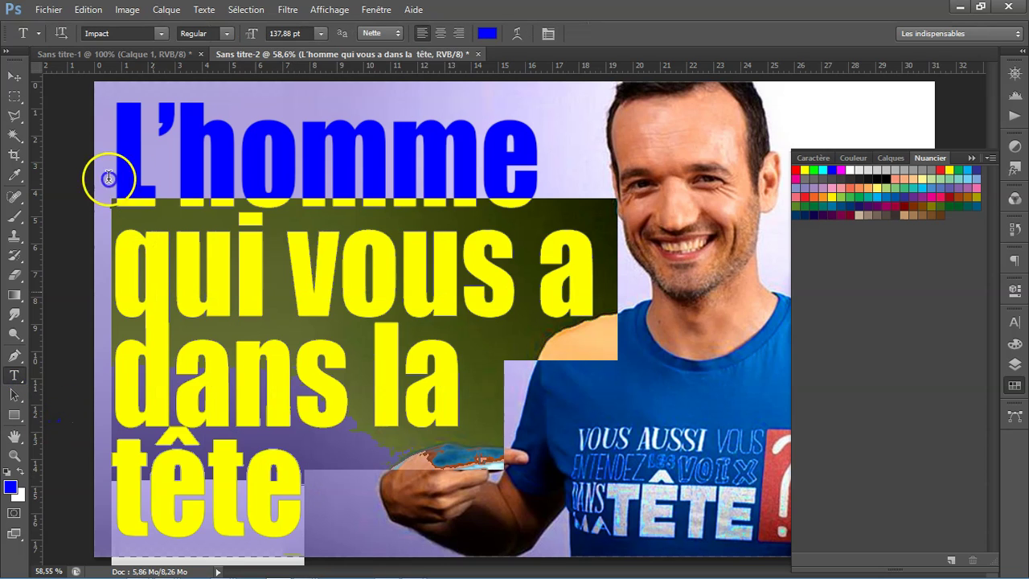
{"action": "left_click_drag", "start_coordinate": [296, 485], "coordinate": [92, 134]}
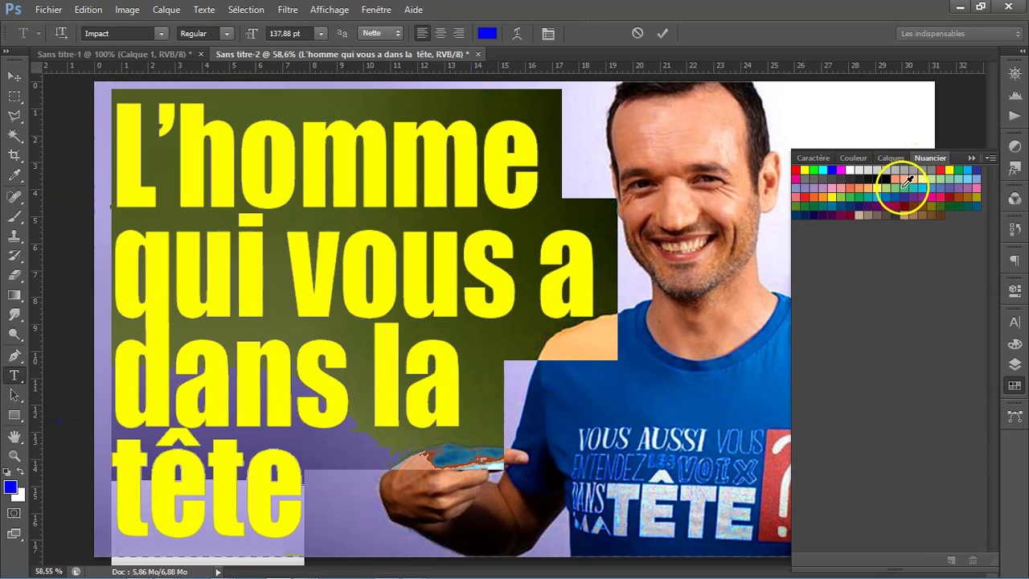
{"action": "left_click", "coordinate": [977, 169]}
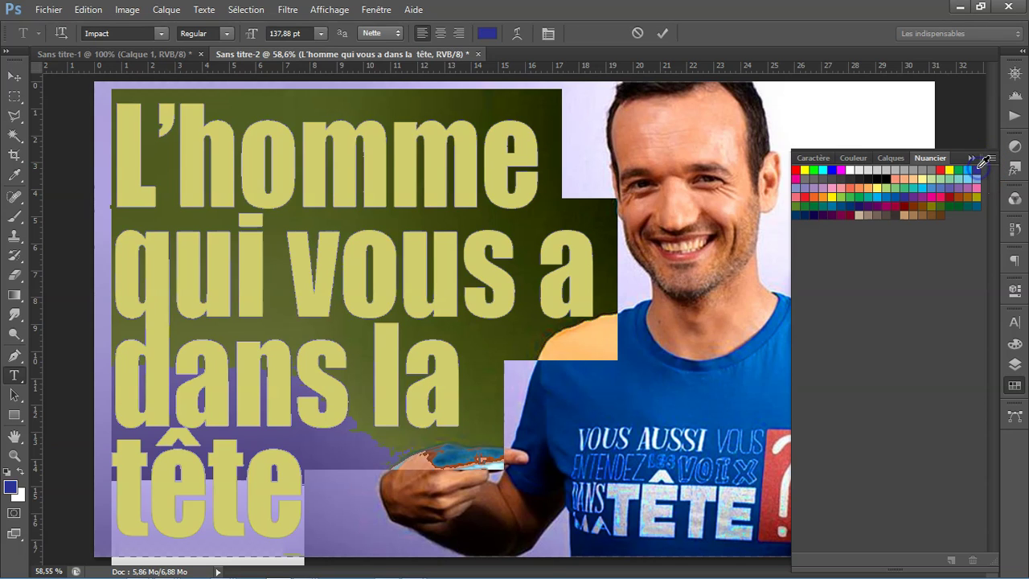
{"action": "left_click", "coordinate": [14, 98]}
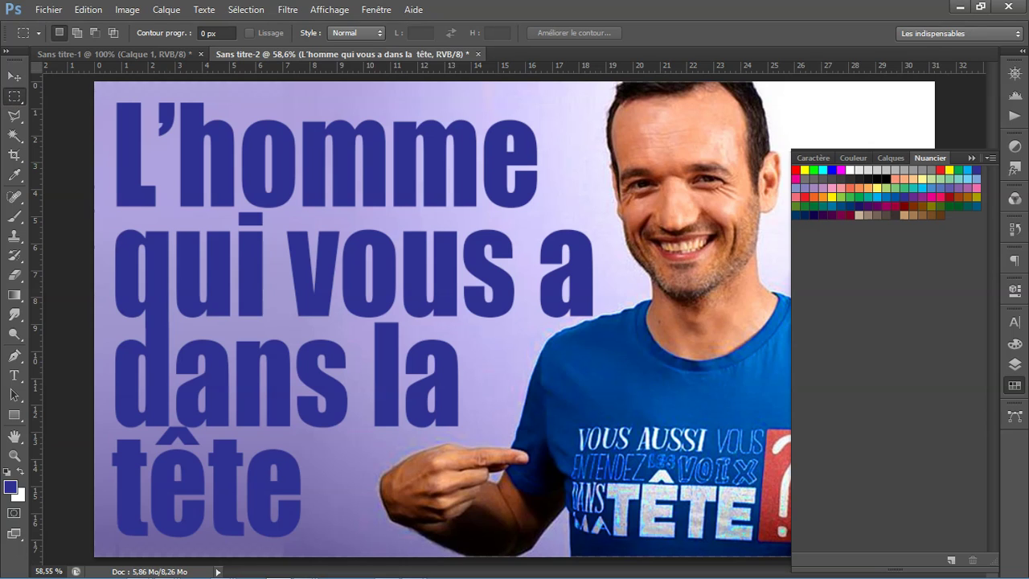
Step: Recolour the whole title cyan, then select all the title text again
{"action": "left_click", "coordinate": [14, 376]}
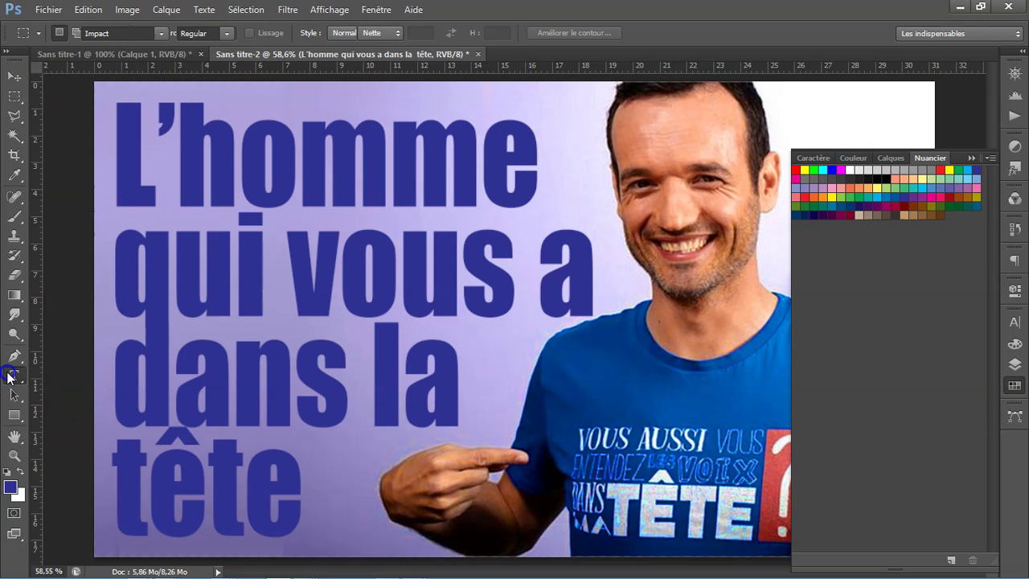
{"action": "left_click_drag", "start_coordinate": [289, 494], "coordinate": [86, 171]}
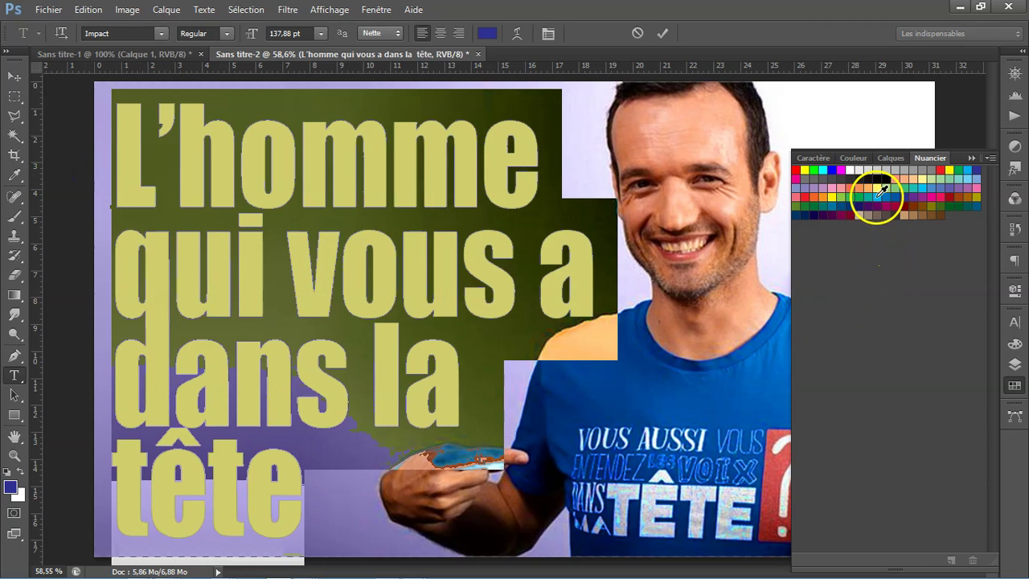
{"action": "left_click", "coordinate": [880, 193]}
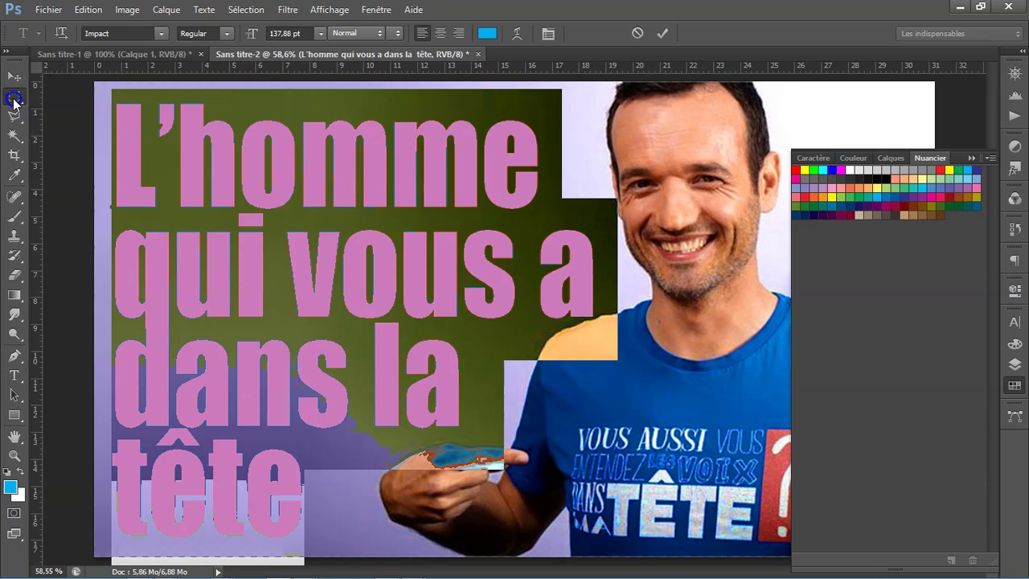
{"action": "left_click", "coordinate": [14, 98]}
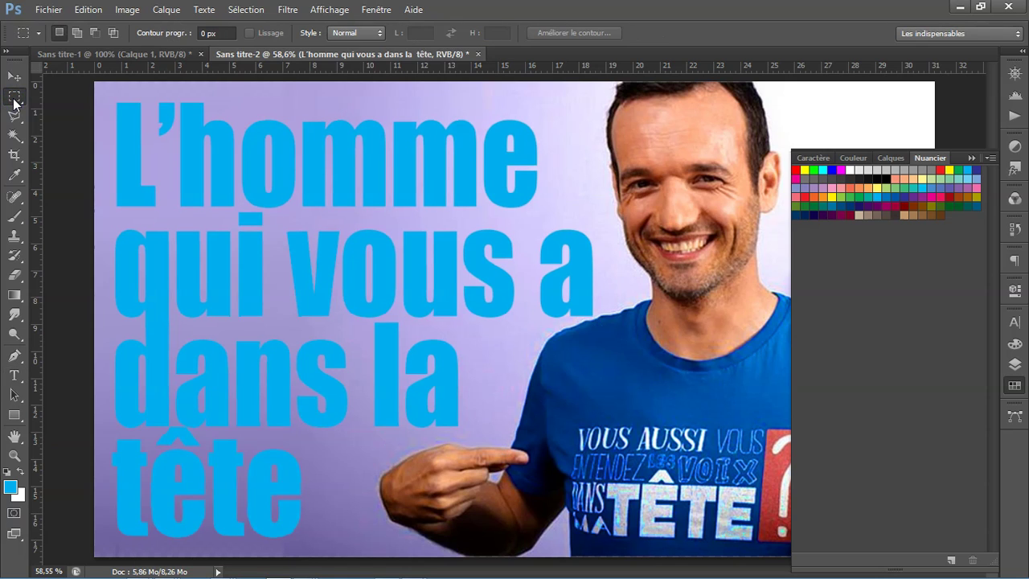
{"action": "left_click", "coordinate": [14, 375]}
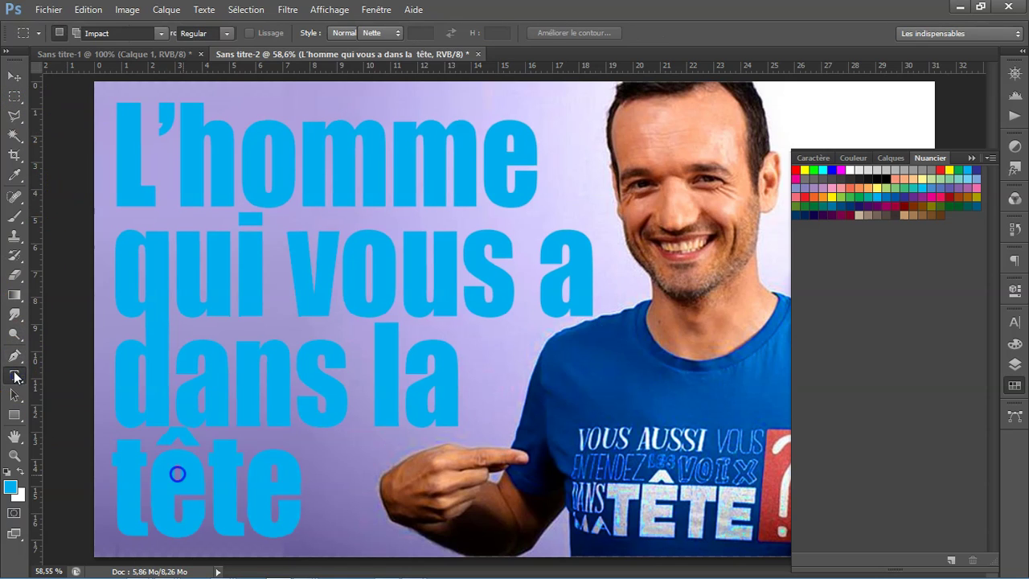
{"action": "left_click_drag", "start_coordinate": [283, 489], "coordinate": [65, 121]}
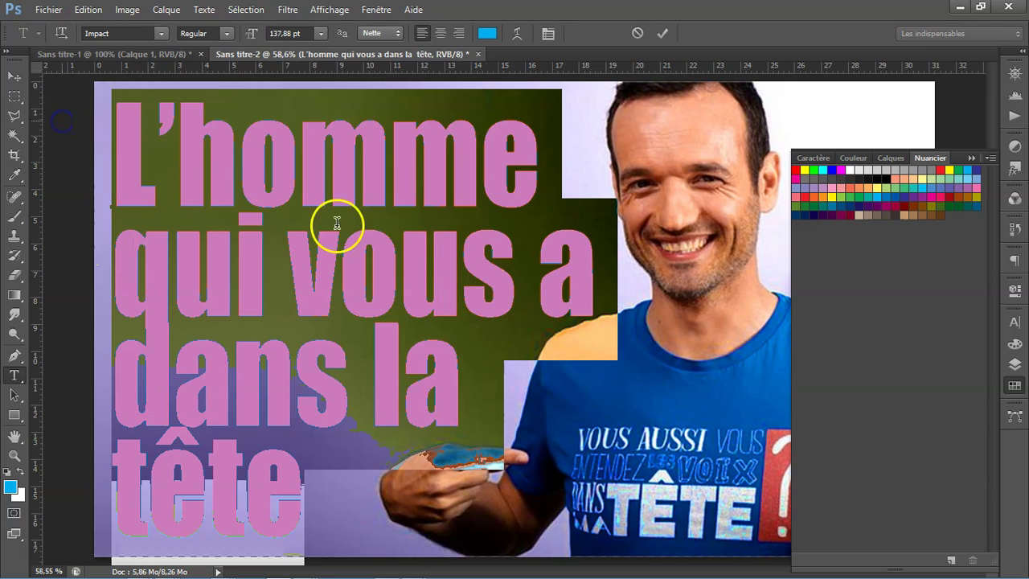
Step: In the text Color Picker, try yellow-green, blue-violet, red and magenta for the title
{"action": "left_click", "coordinate": [488, 34]}
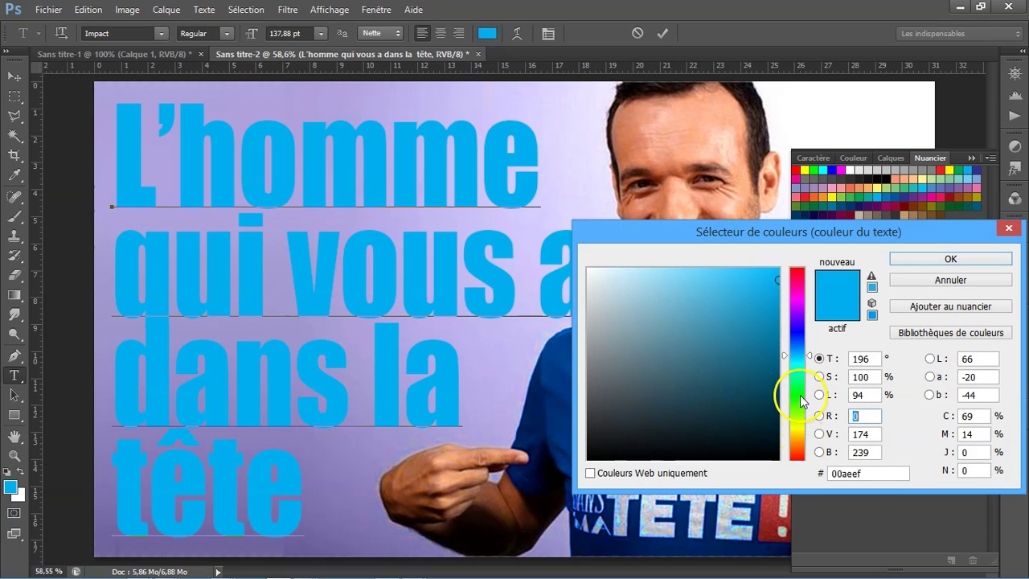
{"action": "left_click", "coordinate": [800, 392]}
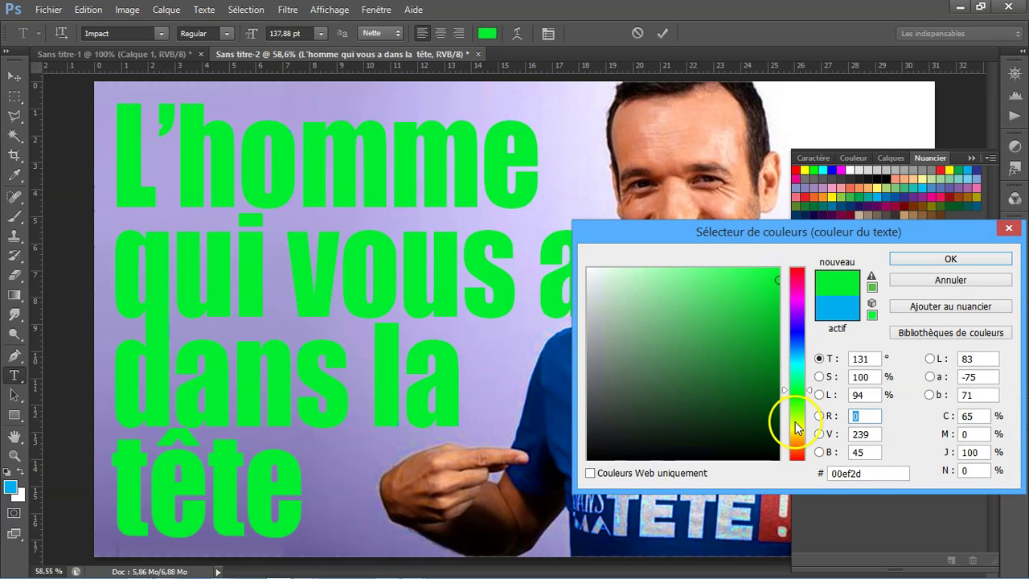
{"action": "left_click", "coordinate": [799, 422]}
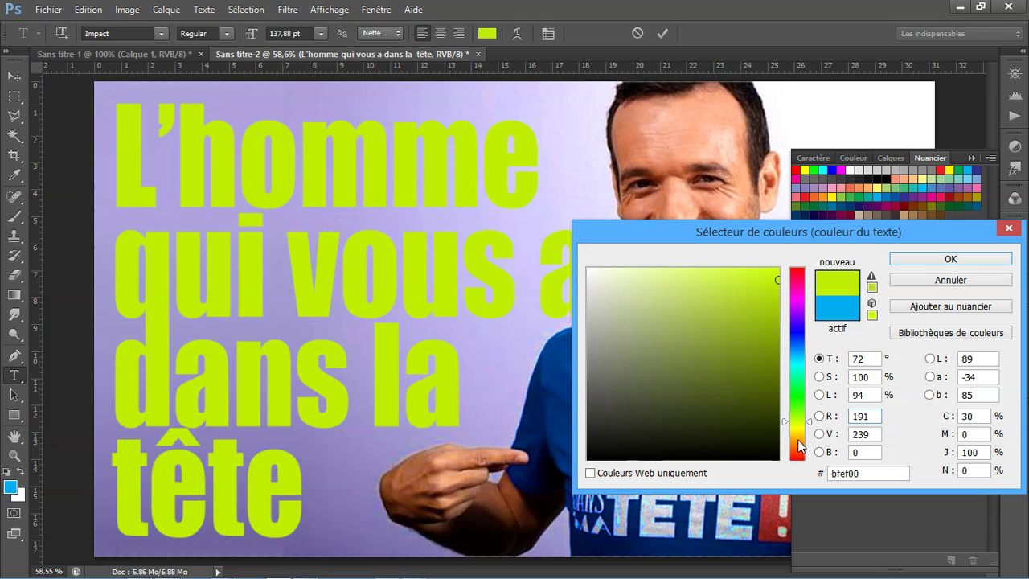
{"action": "left_click_drag", "start_coordinate": [739, 235], "coordinate": [799, 294]}
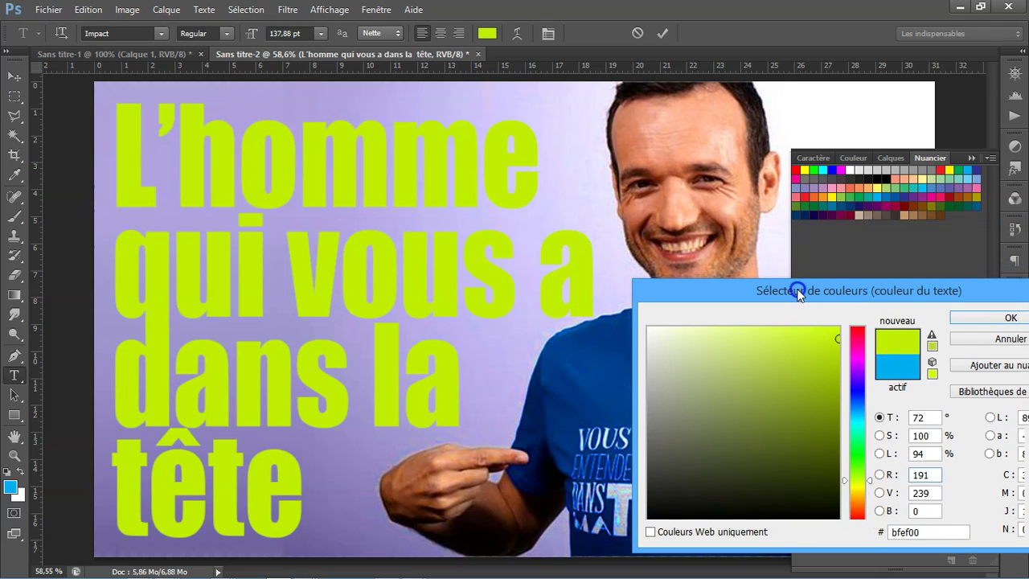
{"action": "mouse_move", "coordinate": [728, 296]}
{"action": "left_mouse_down"}
{"action": "mouse_move", "coordinate": [718, 300]}
{"action": "mouse_move", "coordinate": [764, 272]}
{"action": "left_mouse_up"}
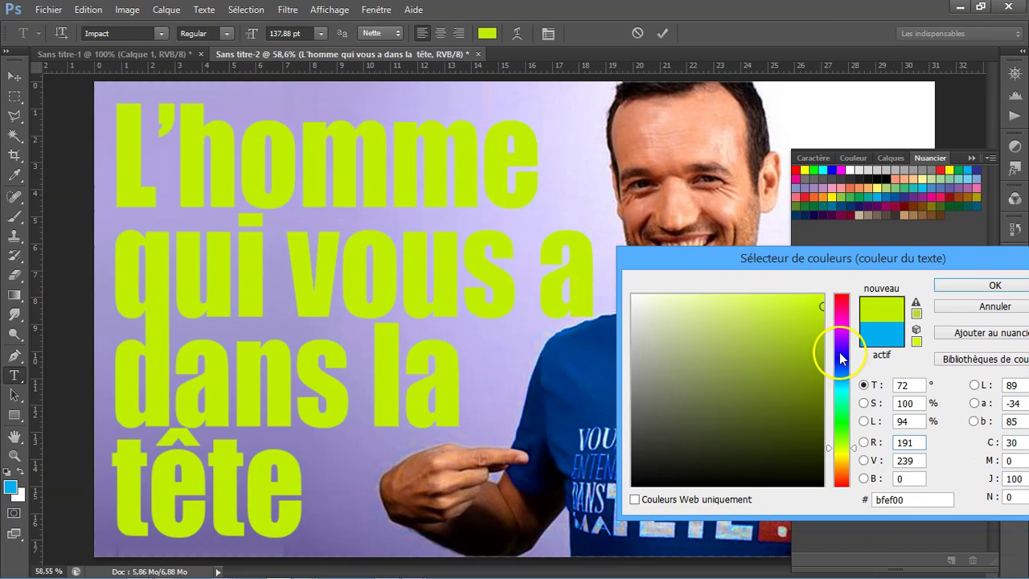
{"action": "left_click", "coordinate": [840, 353]}
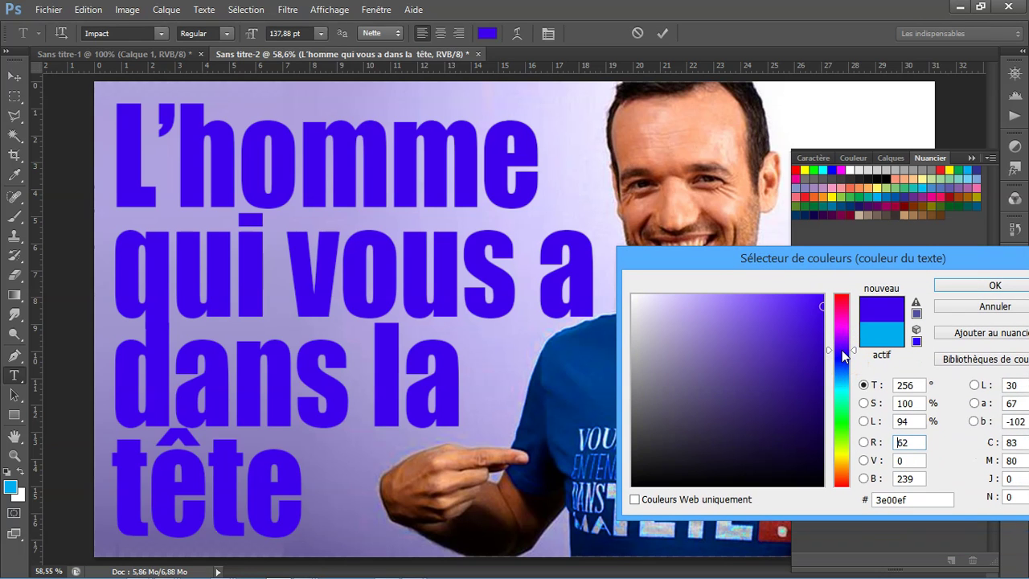
{"action": "left_click", "coordinate": [841, 359]}
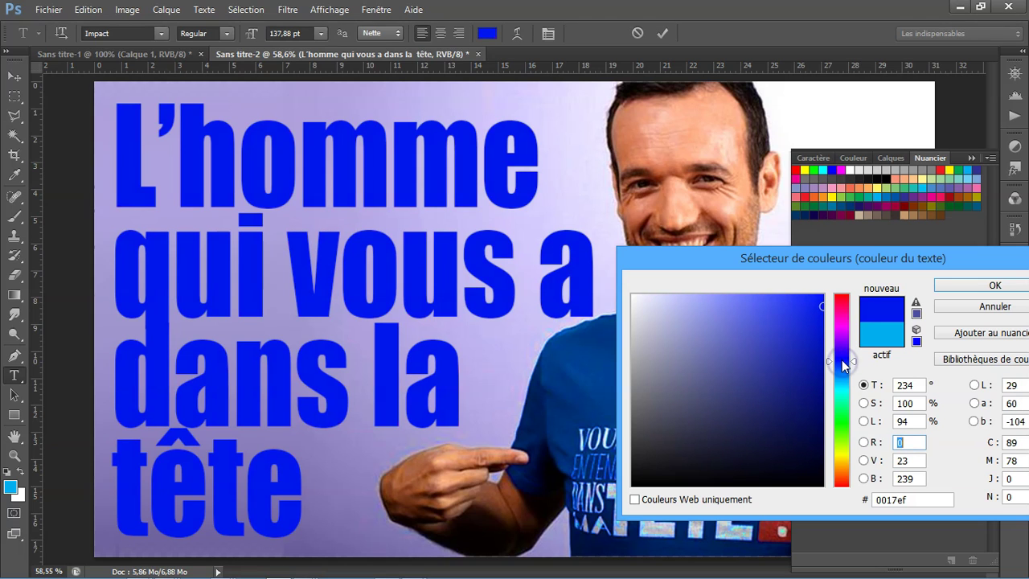
{"action": "left_click_drag", "start_coordinate": [860, 262], "coordinate": [813, 274]}
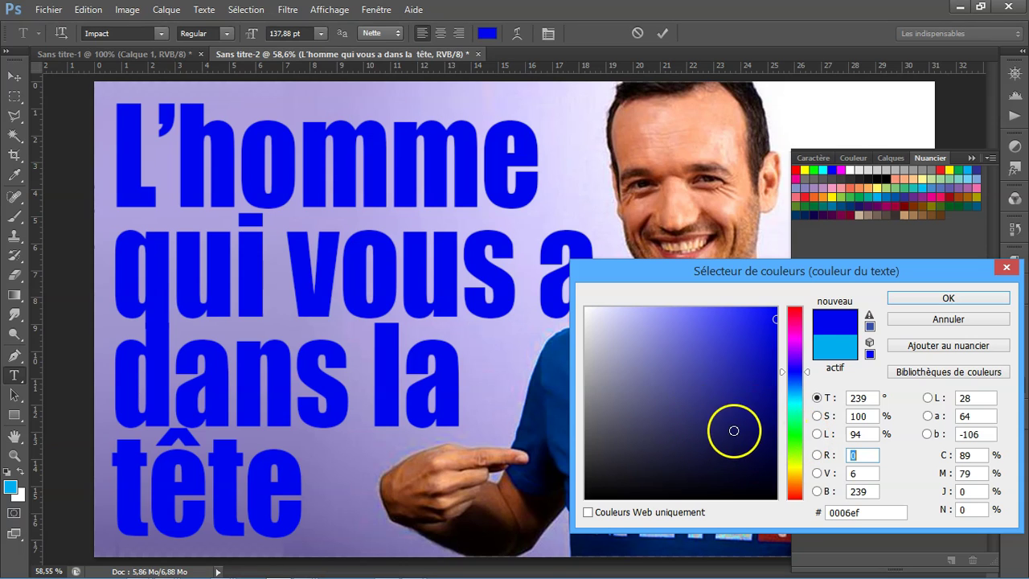
{"action": "left_click_drag", "start_coordinate": [797, 275], "coordinate": [813, 274]}
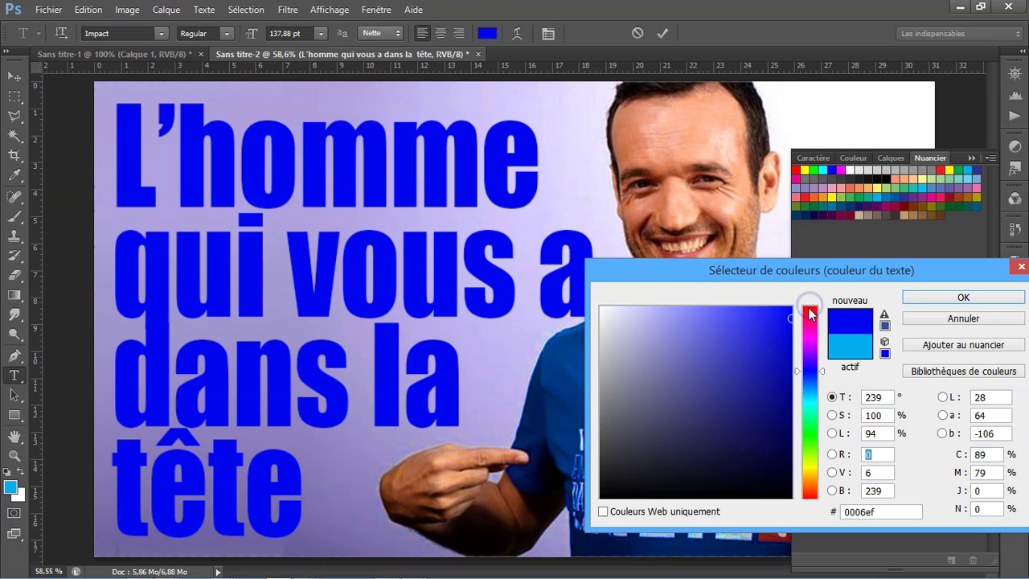
{"action": "left_click", "coordinate": [810, 314]}
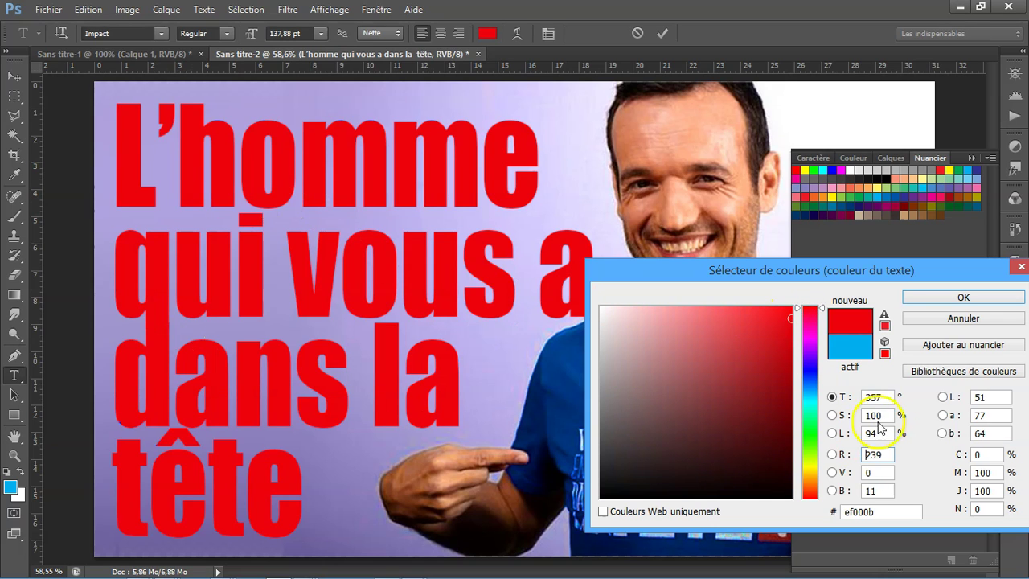
{"action": "left_click", "coordinate": [811, 333]}
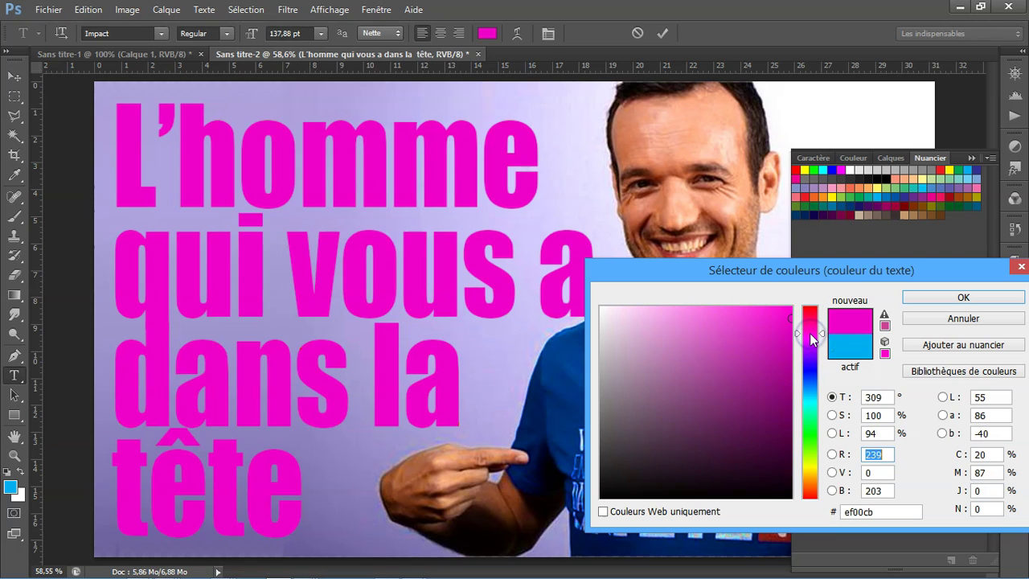
Step: Try green, blue, magenta, cyan, yellow and orange hues for the title text
{"action": "left_click", "coordinate": [811, 356]}
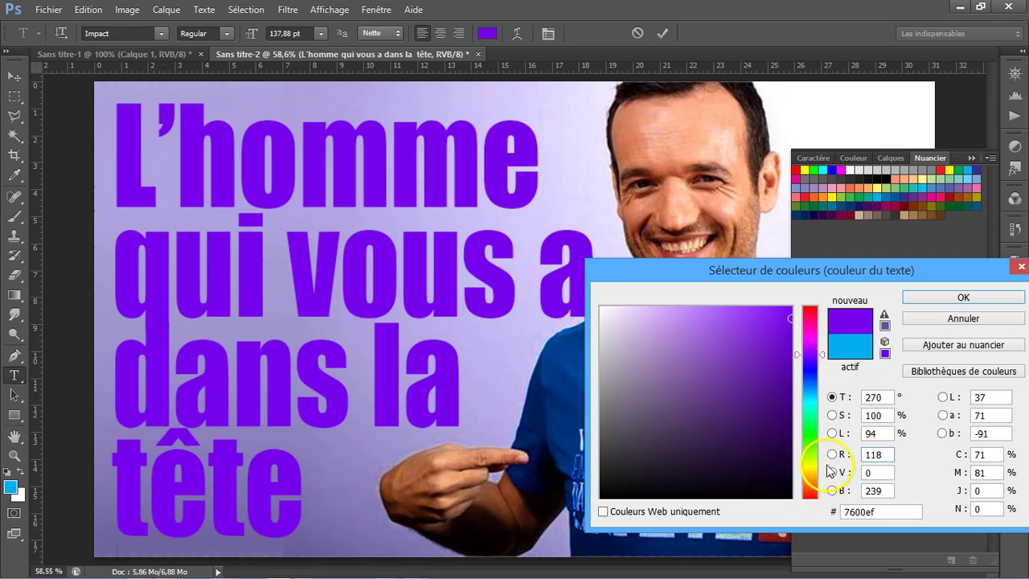
{"action": "left_click", "coordinate": [812, 434]}
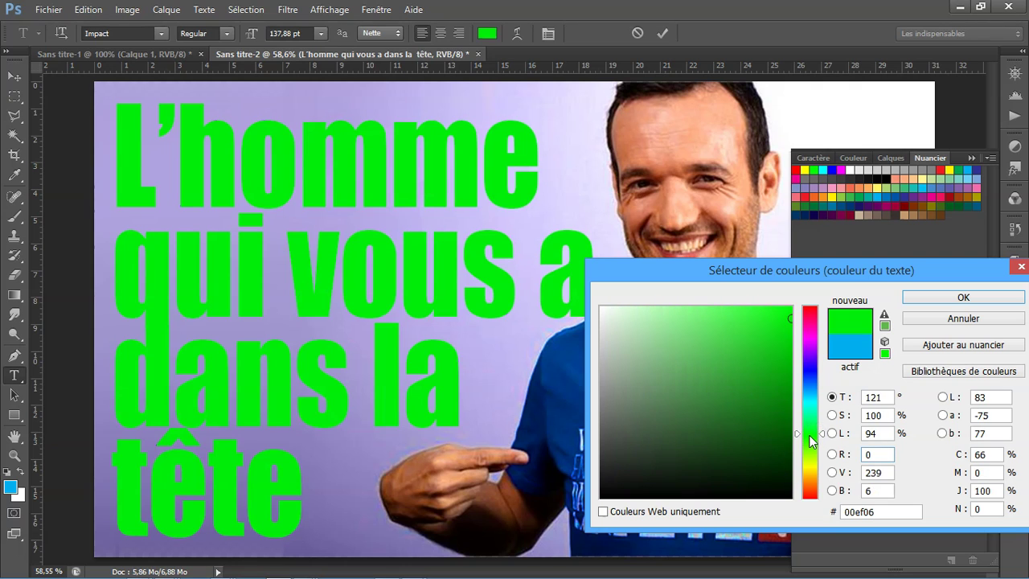
{"action": "left_click", "coordinate": [811, 371]}
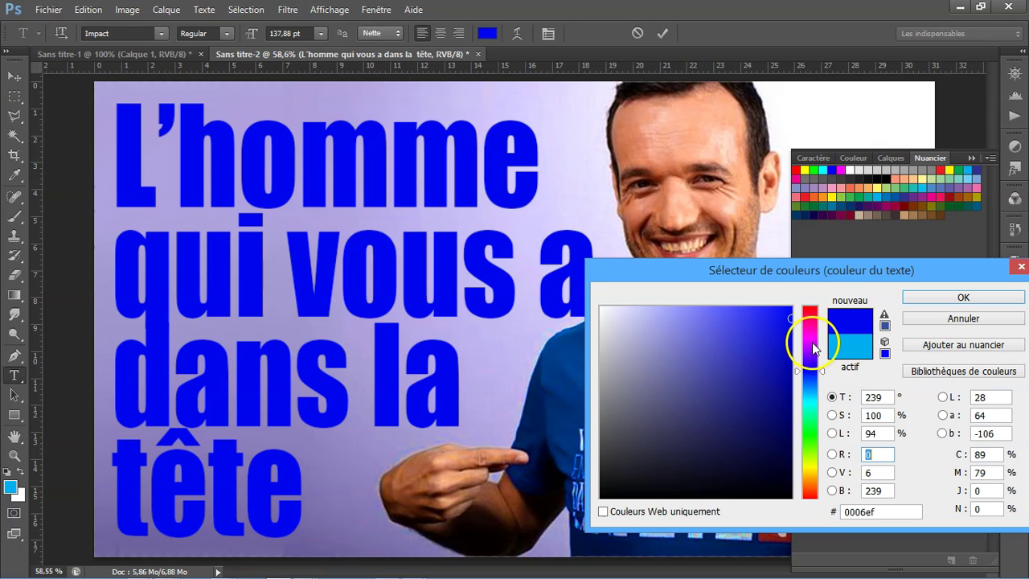
{"action": "left_click", "coordinate": [813, 342]}
{"action": "left_click", "coordinate": [790, 322]}
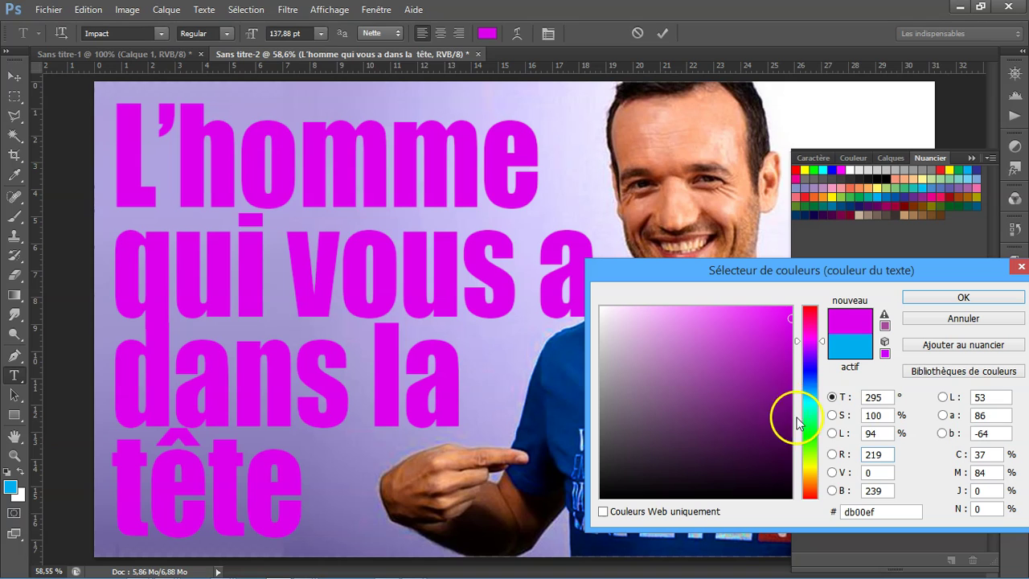
{"action": "left_click", "coordinate": [812, 403]}
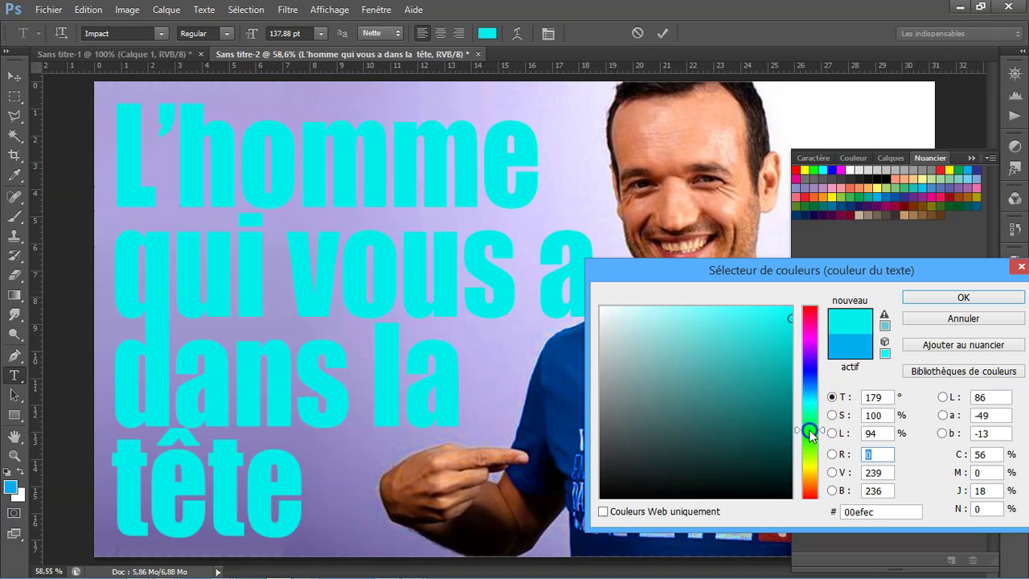
{"action": "left_click", "coordinate": [811, 429]}
{"action": "left_click", "coordinate": [810, 471]}
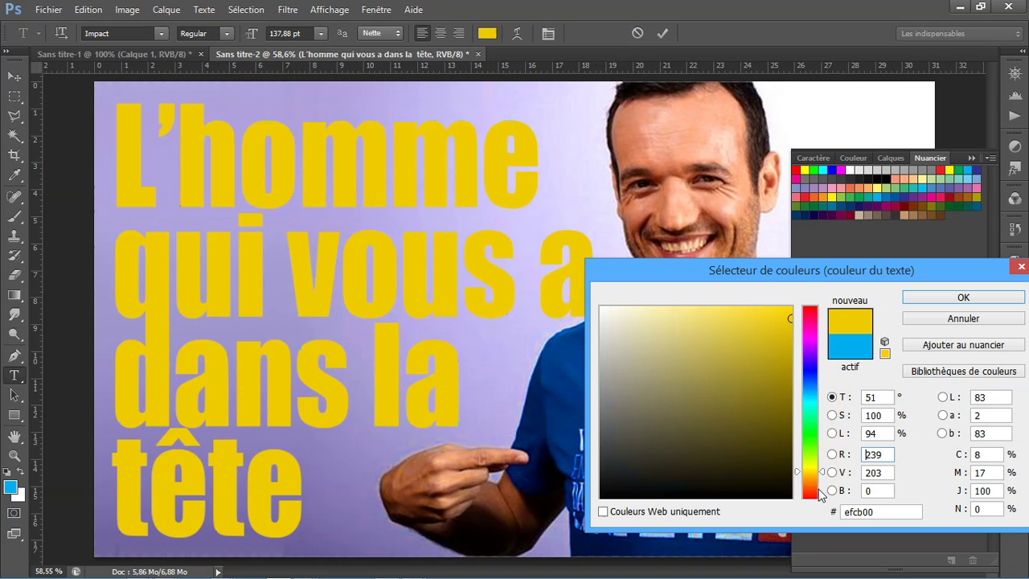
{"action": "left_click", "coordinate": [810, 488]}
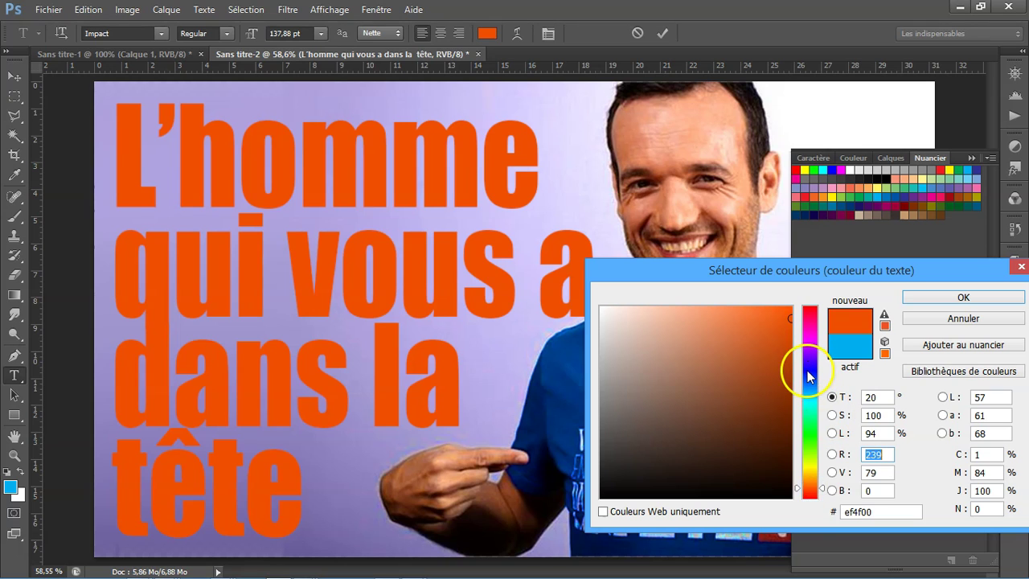
Step: Return the hue to blue and settle on the muted blue 5452cc
{"action": "left_click", "coordinate": [809, 370]}
{"action": "left_click", "coordinate": [792, 321]}
{"action": "left_click", "coordinate": [715, 345]}
{"action": "left_click", "coordinate": [730, 402]}
{"action": "left_click", "coordinate": [714, 345]}
Step: Pick deep navy blue 070491 for the title text and confirm the colour
{"action": "left_click_drag", "start_coordinate": [766, 359], "coordinate": [786, 368]}
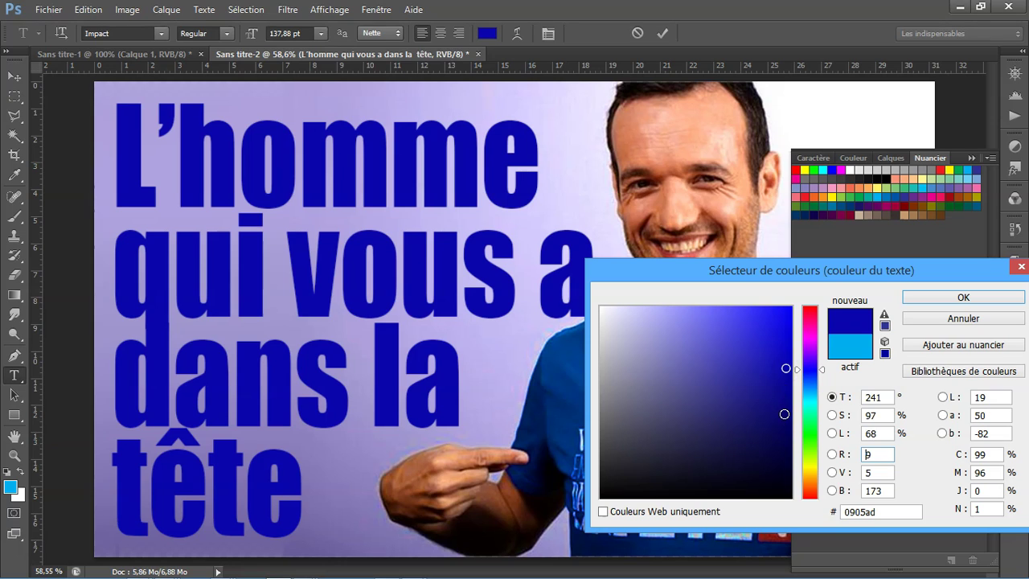
{"action": "left_click_drag", "start_coordinate": [786, 368], "coordinate": [787, 389]}
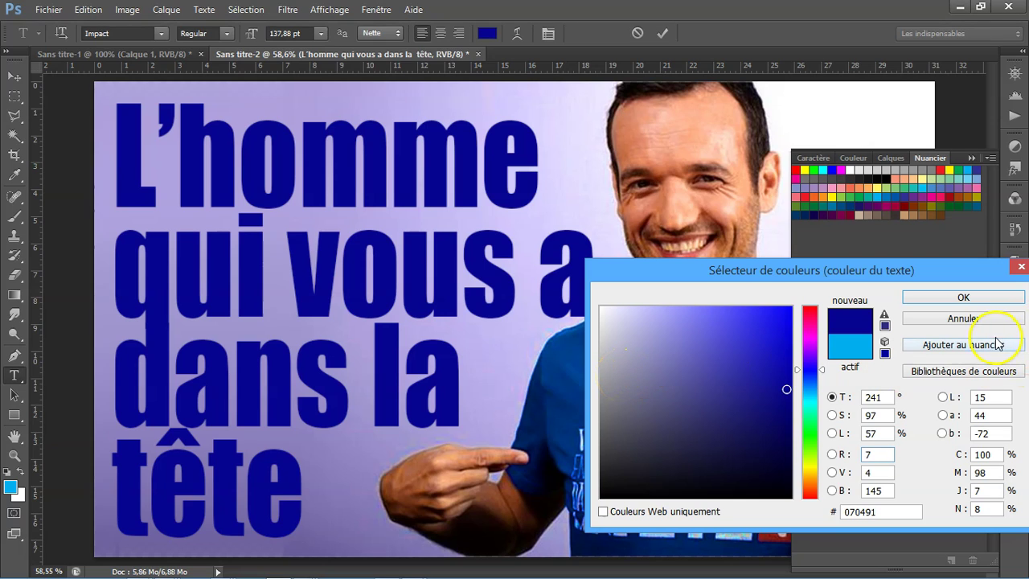
{"action": "left_click", "coordinate": [966, 298]}
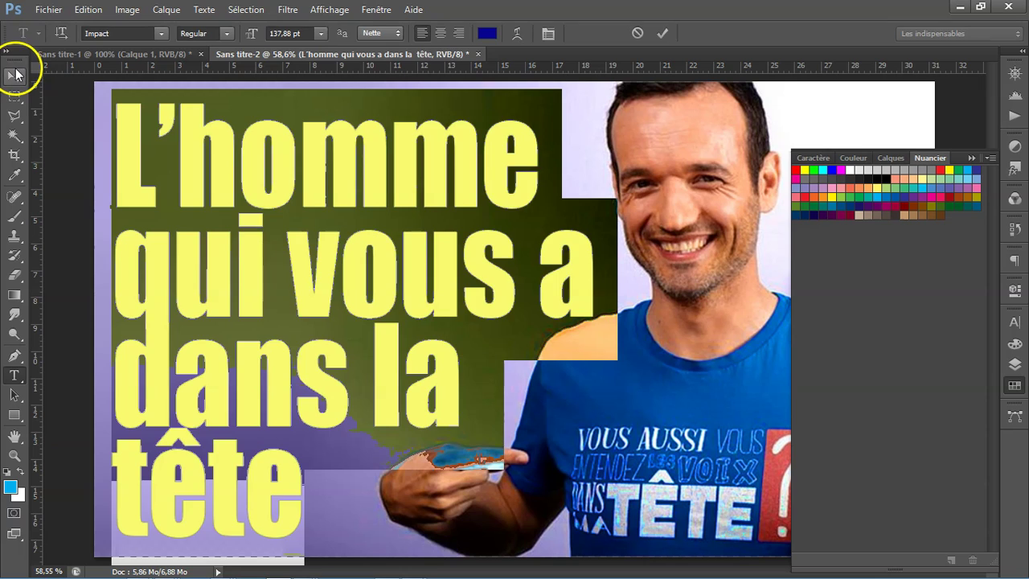
Step: Commit the title text, collapse the Nuancier panel group to show the full thumbnail, and open Fichier
{"action": "left_click", "coordinate": [14, 77]}
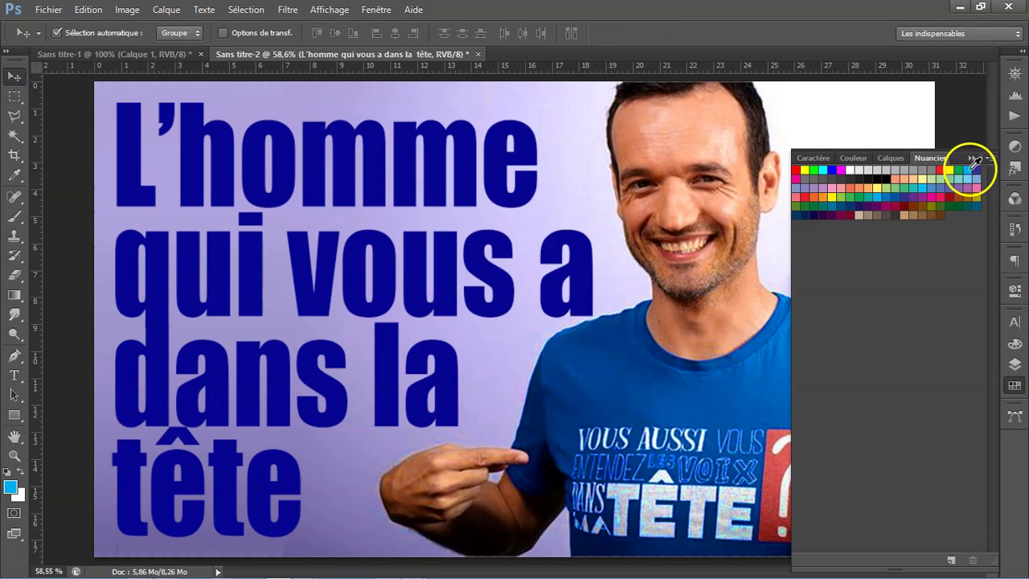
{"action": "left_click", "coordinate": [972, 158]}
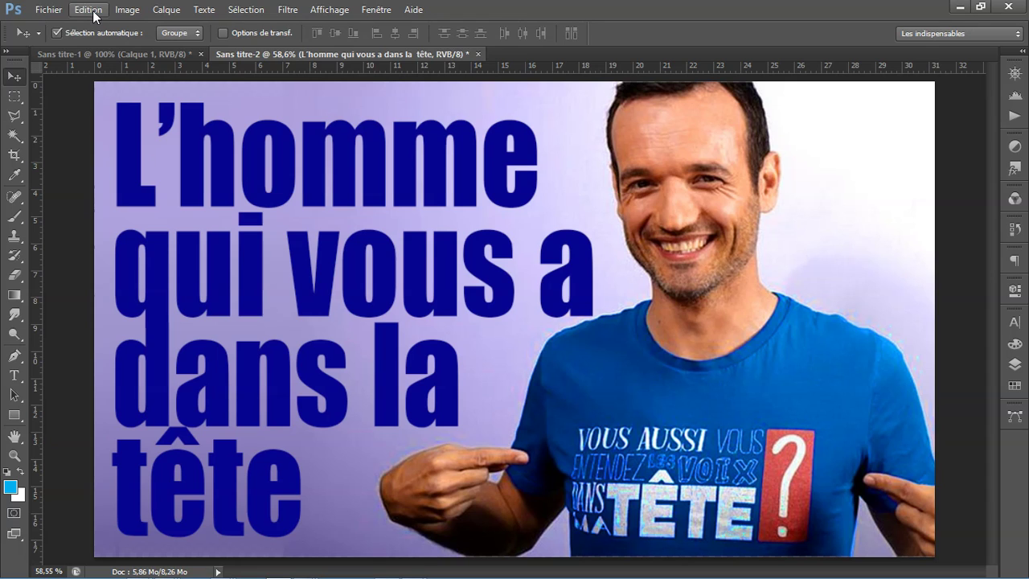
{"action": "left_click", "coordinate": [49, 10]}
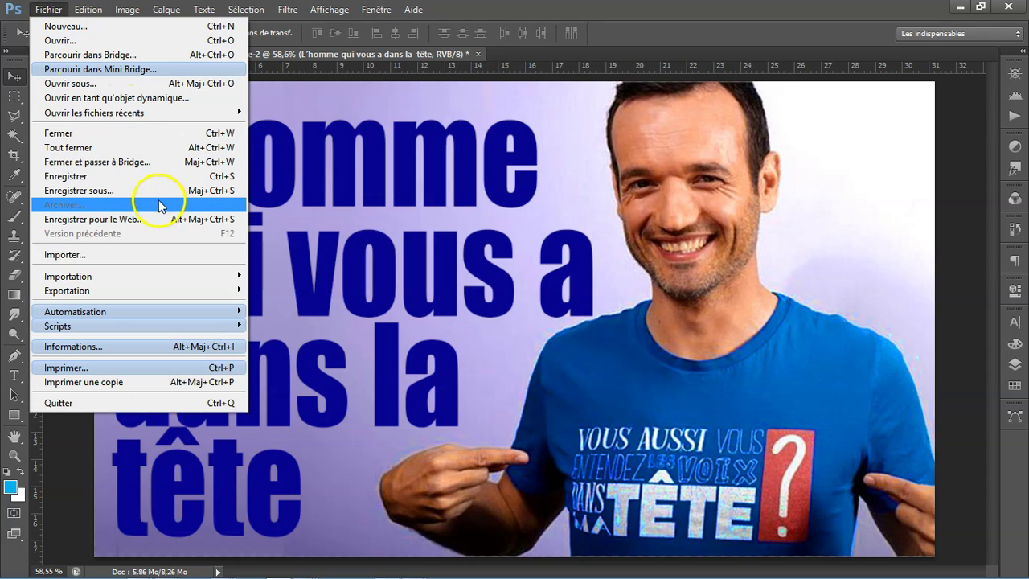
Step: Set up Enregistrer sous to Bureau in Photoshop PSD format, with the pictured person's name as file name
{"action": "left_click", "coordinate": [137, 190]}
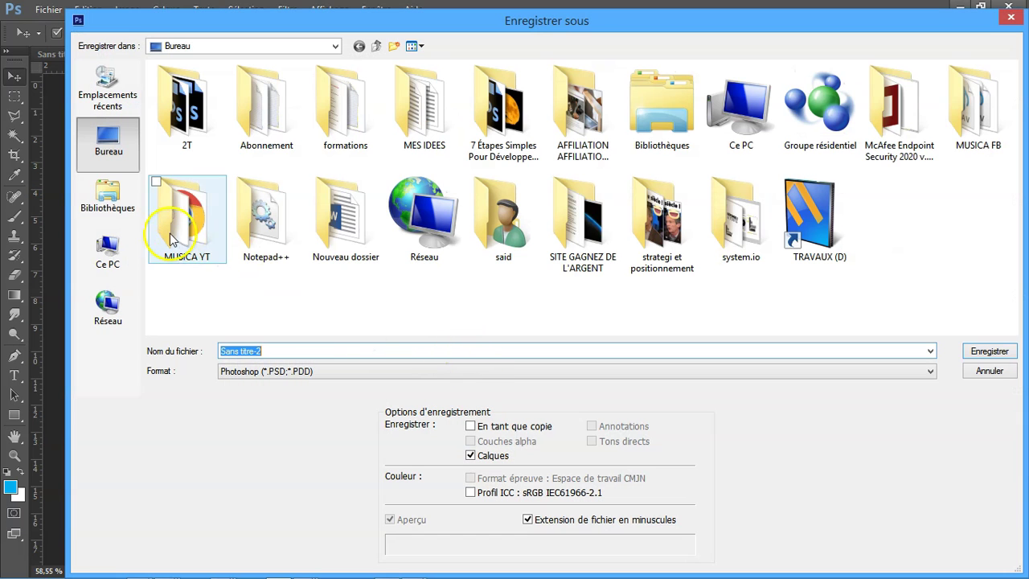
{"action": "left_click", "coordinate": [136, 168]}
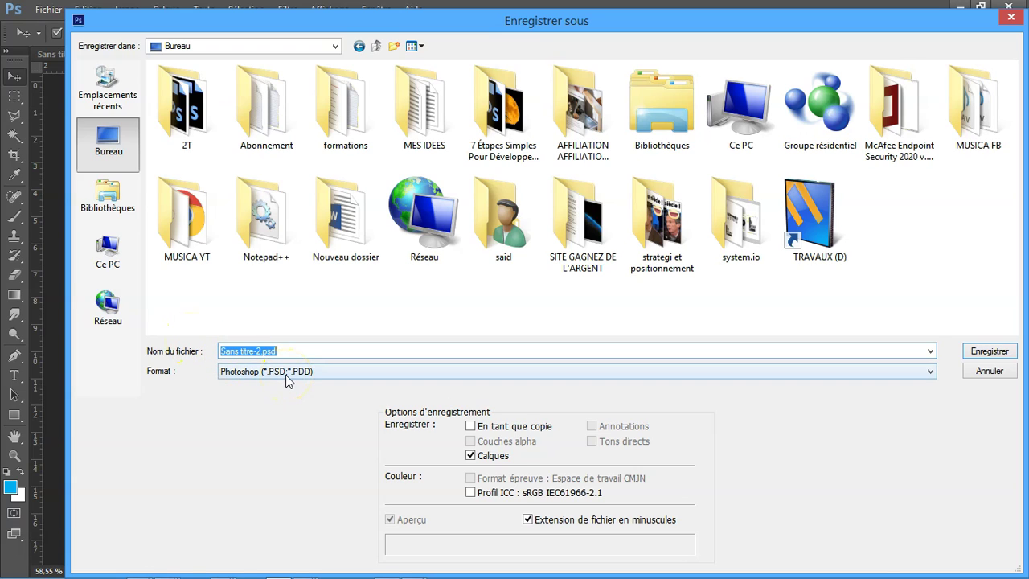
{"action": "left_click", "coordinate": [286, 375]}
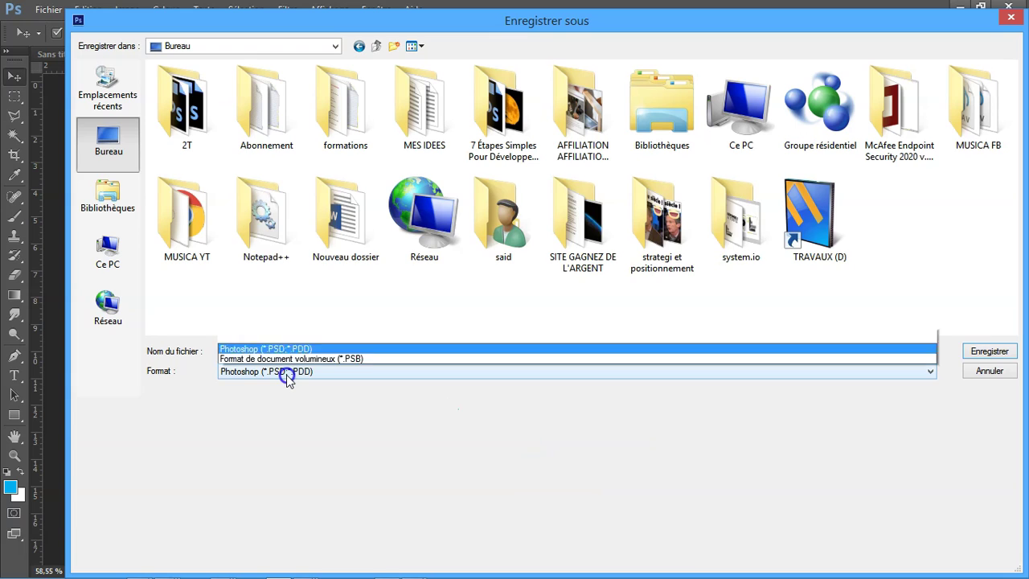
{"action": "left_click", "coordinate": [278, 426]}
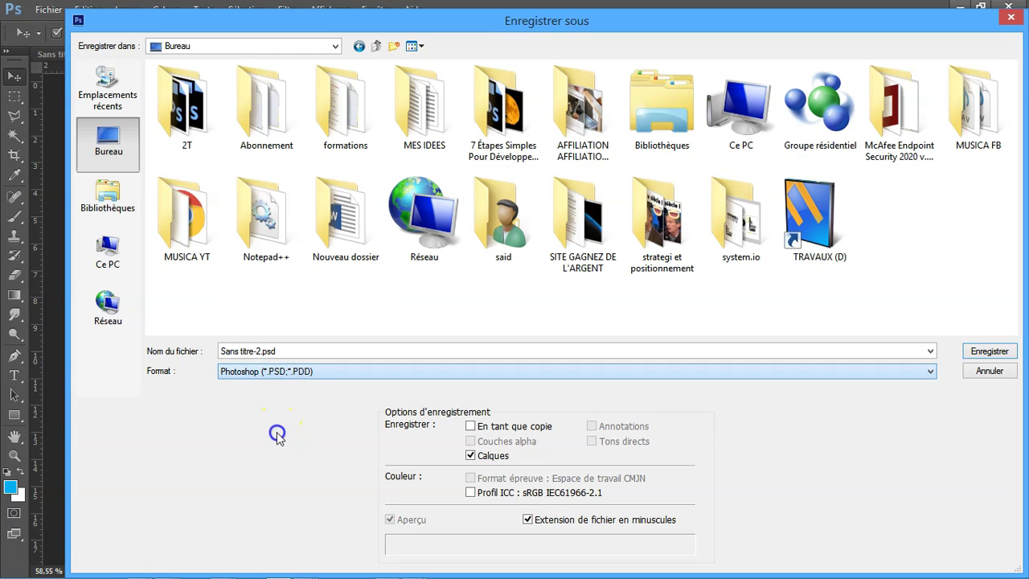
{"action": "double_click", "coordinate": [288, 352]}
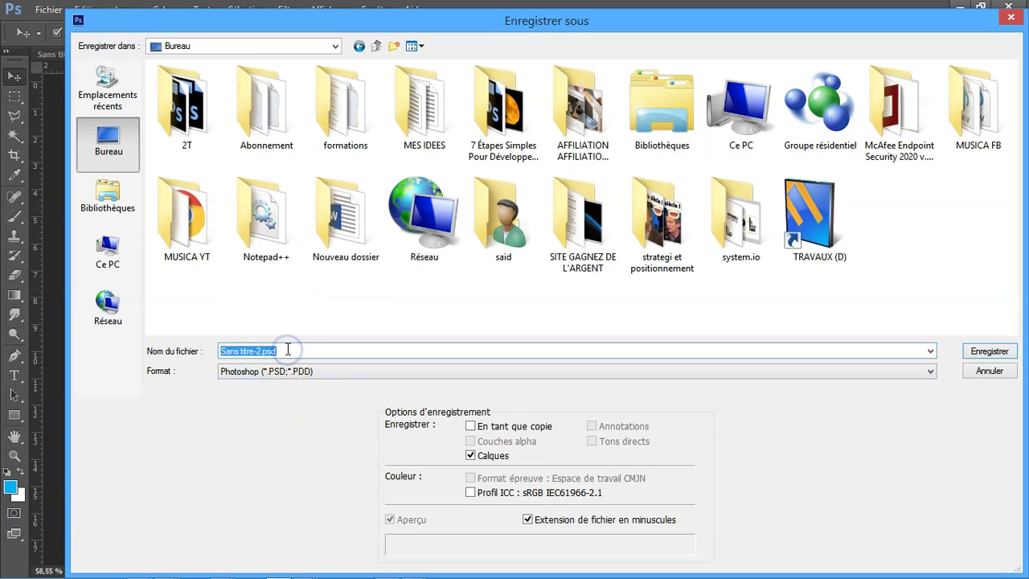
{"action": "type", "text": "D"}
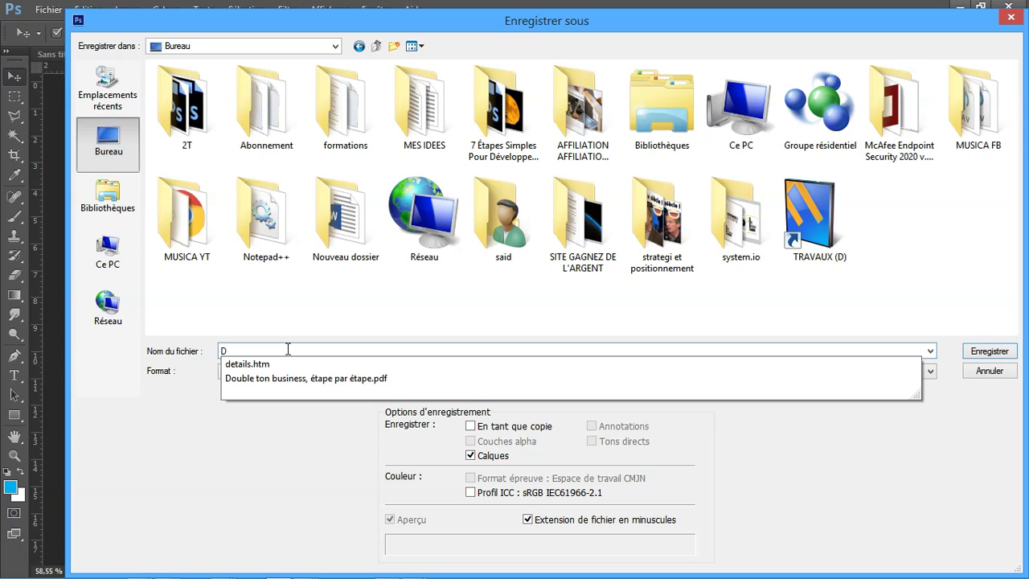
{"action": "type", "text": "amien Olicard"}
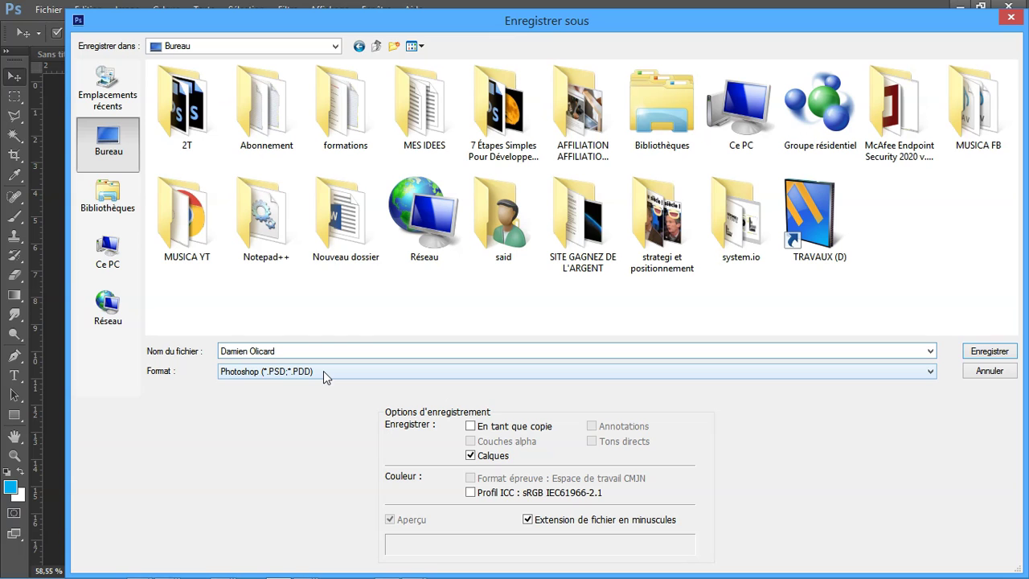
{"action": "mouse_move", "coordinate": [452, 29]}
{"action": "left_mouse_down"}
{"action": "mouse_move", "coordinate": [567, 453]}
{"action": "mouse_move", "coordinate": [615, 553]}
{"action": "left_mouse_up"}
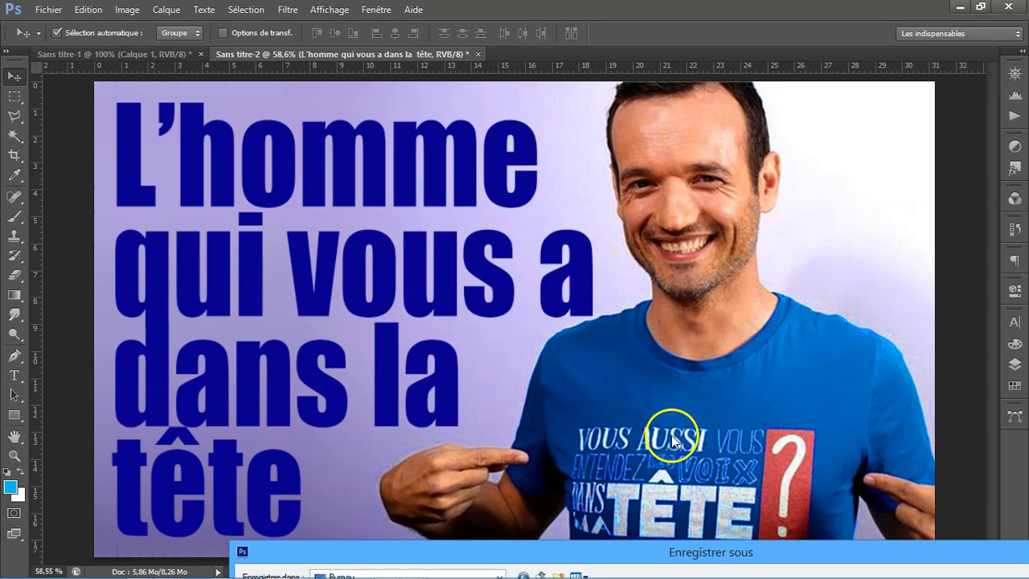
Step: Bring the save dialog back into view and save the PSD, accepting the Photoshop format options
{"action": "left_click", "coordinate": [792, 552]}
{"action": "left_click_drag", "start_coordinate": [792, 553], "coordinate": [595, 17]}
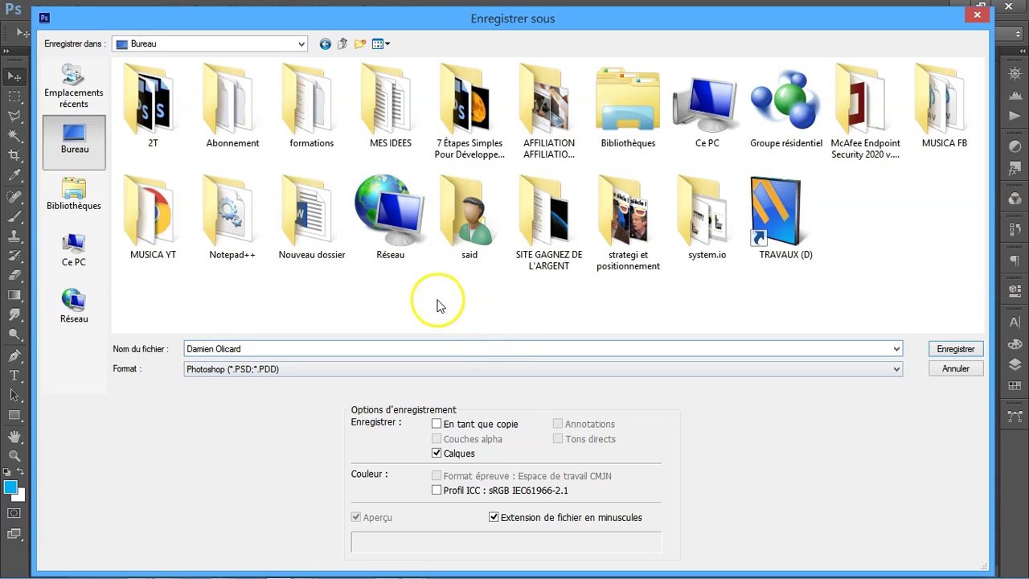
{"action": "left_click", "coordinate": [957, 351]}
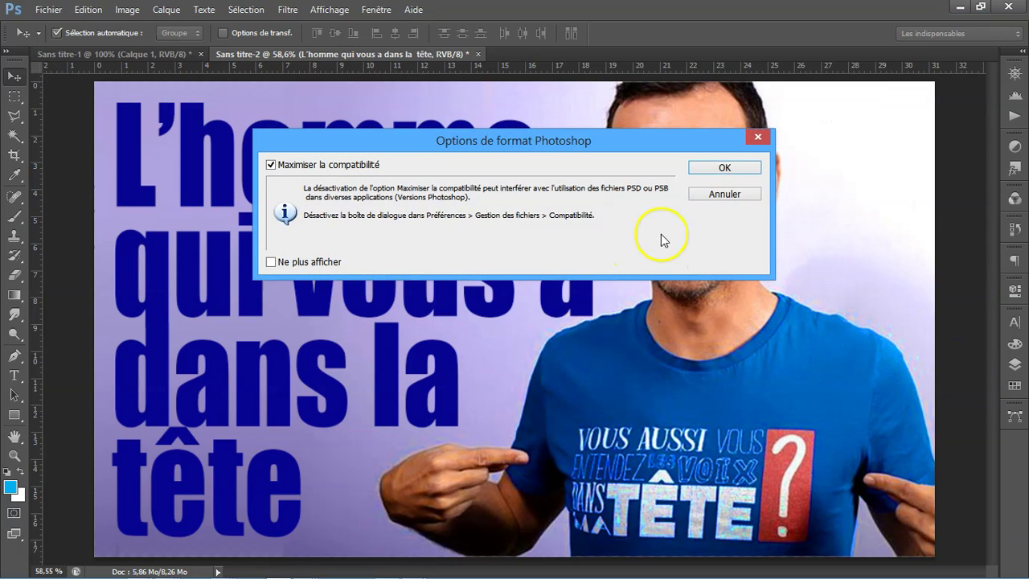
{"action": "left_click", "coordinate": [726, 167]}
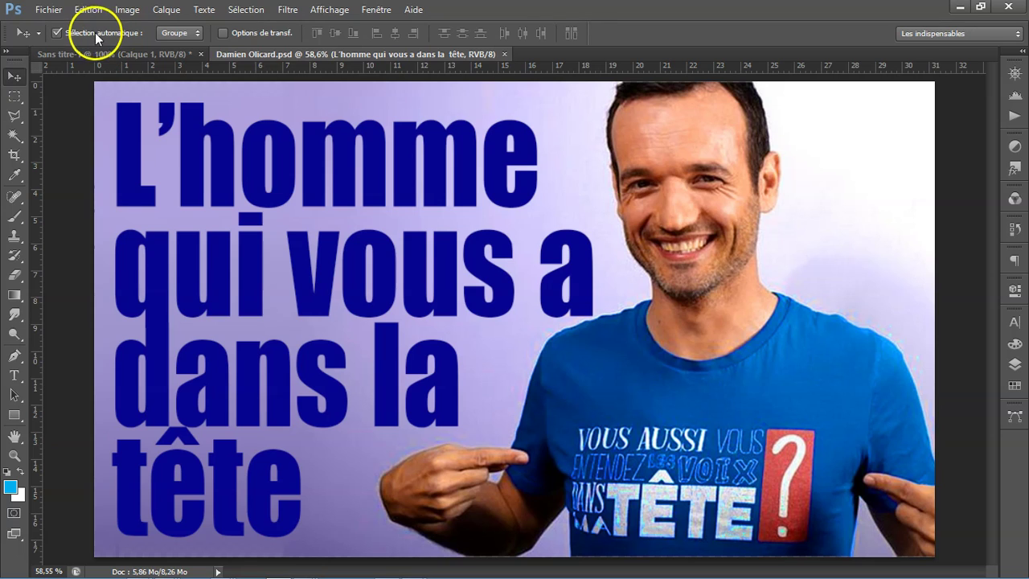
Step: Save a JPEG copy to the desktop under the same name at Maximum quality 12
{"action": "left_click", "coordinate": [56, 12]}
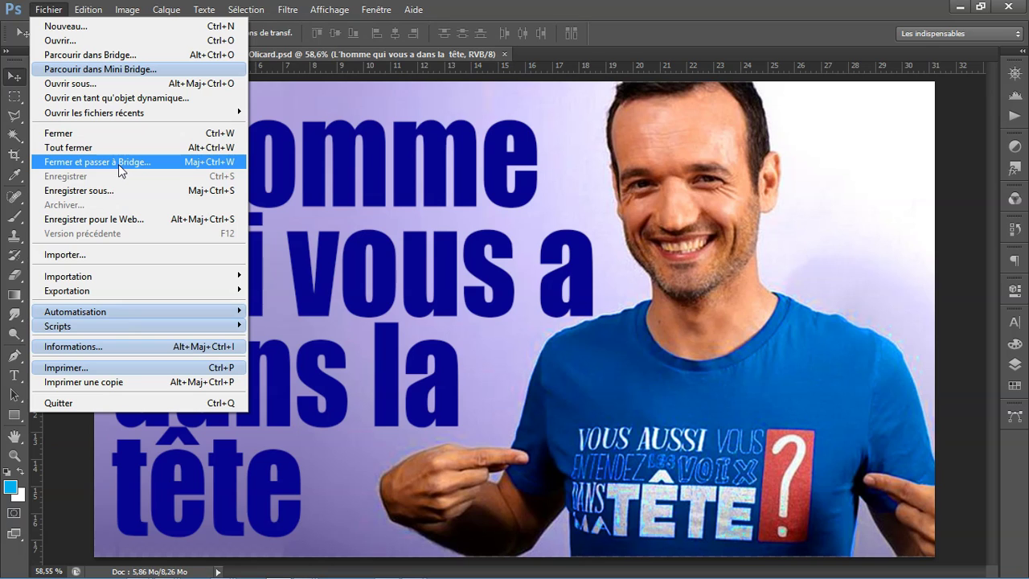
{"action": "left_click", "coordinate": [111, 192]}
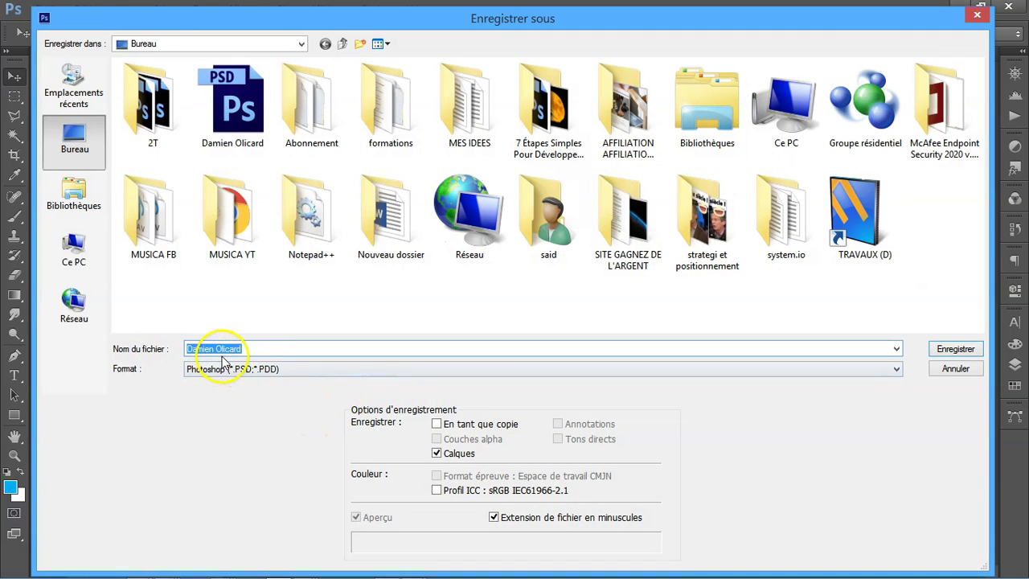
{"action": "left_click", "coordinate": [259, 348]}
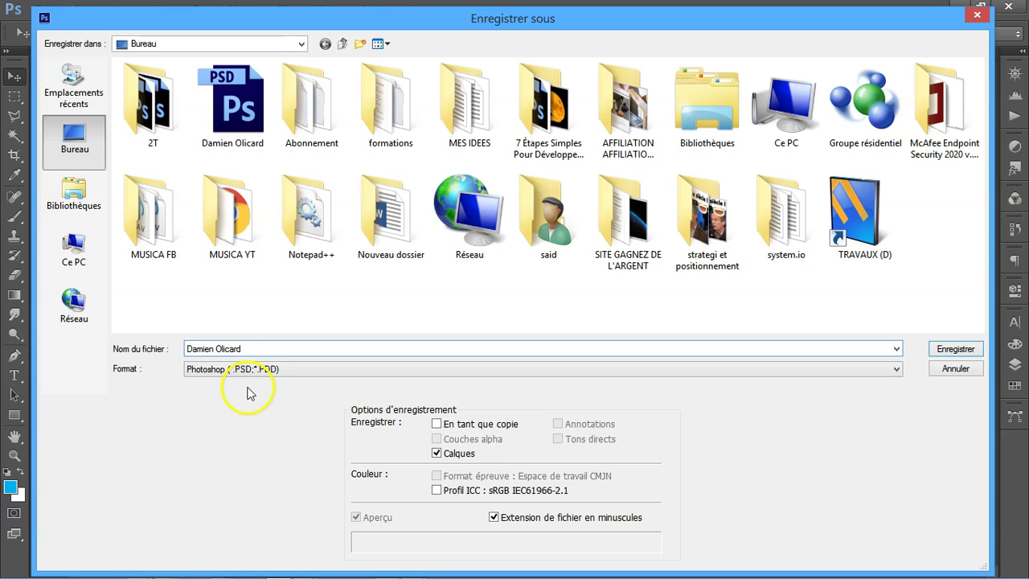
{"action": "left_click", "coordinate": [266, 371]}
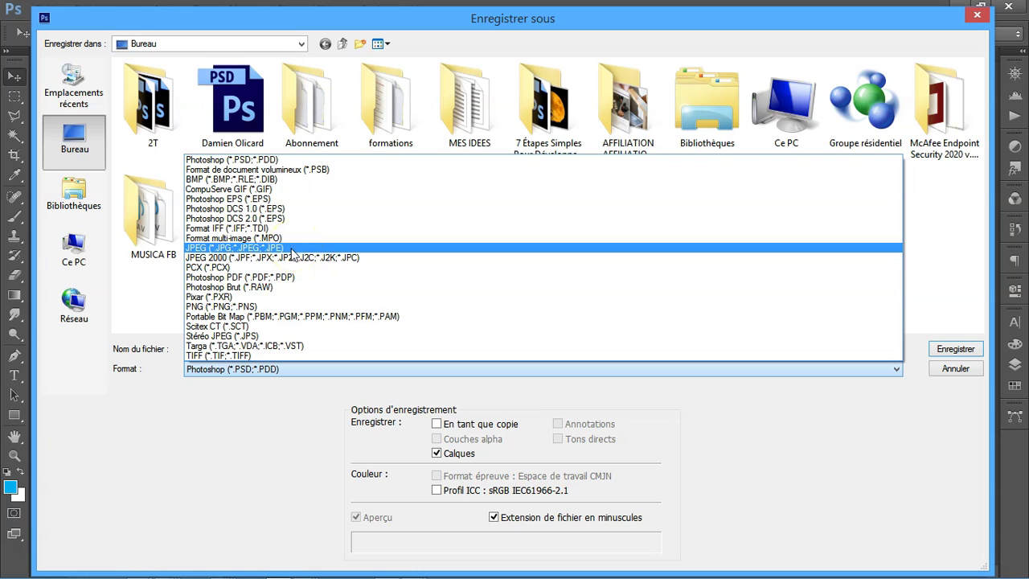
{"action": "left_click", "coordinate": [259, 310]}
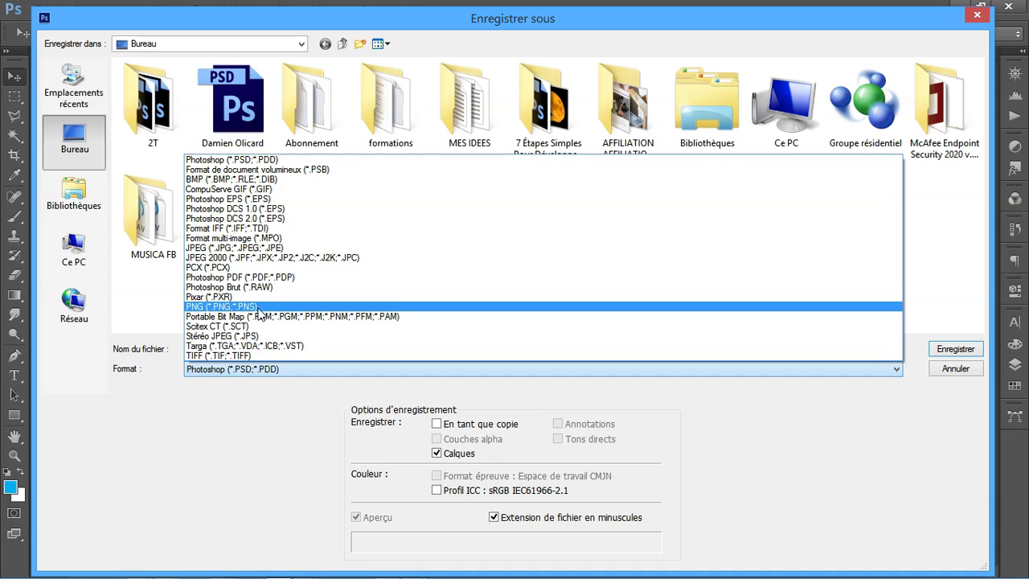
{"action": "left_click_drag", "start_coordinate": [298, 260], "coordinate": [296, 251]}
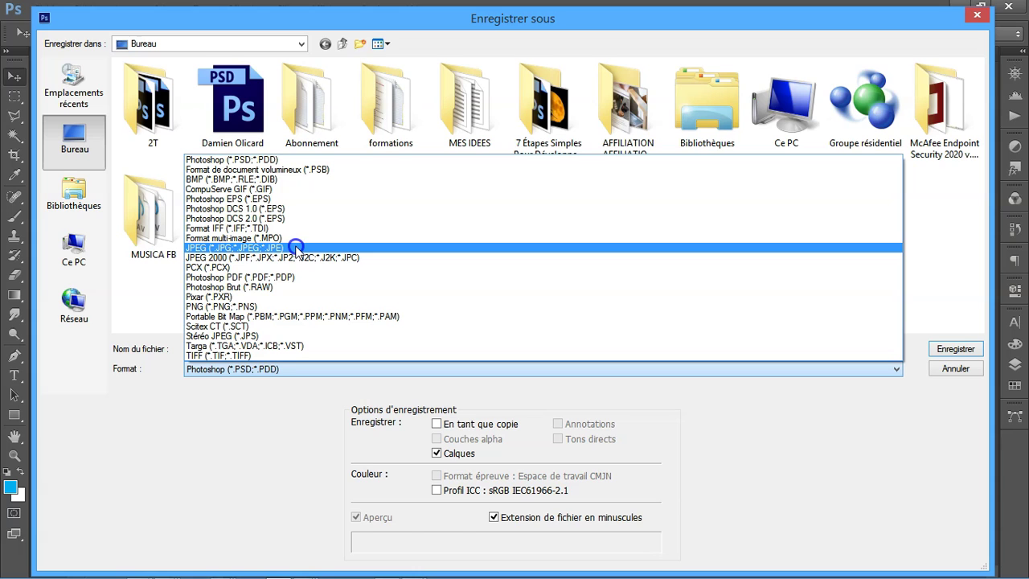
{"action": "left_click", "coordinate": [296, 247]}
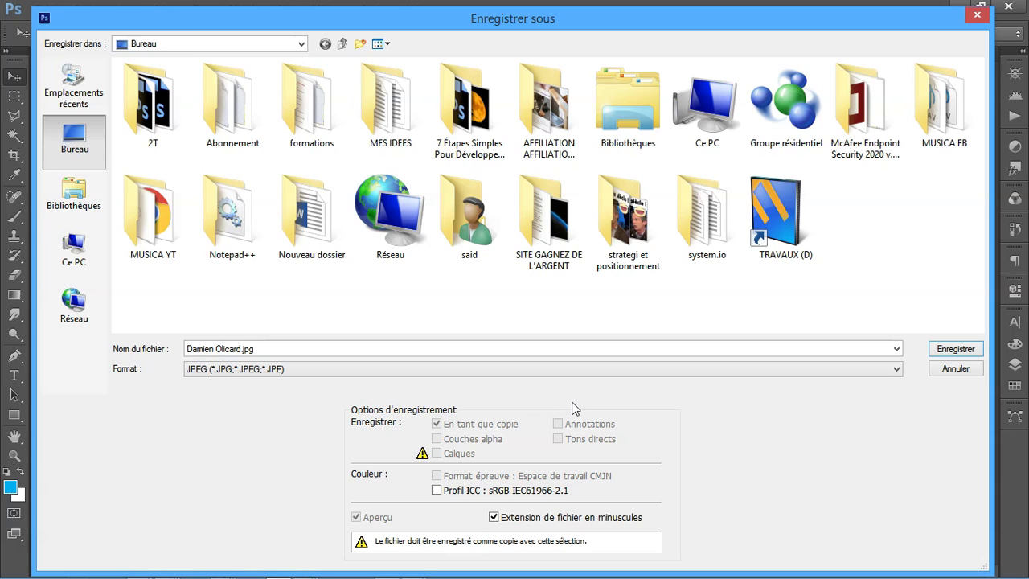
{"action": "left_click", "coordinate": [945, 353]}
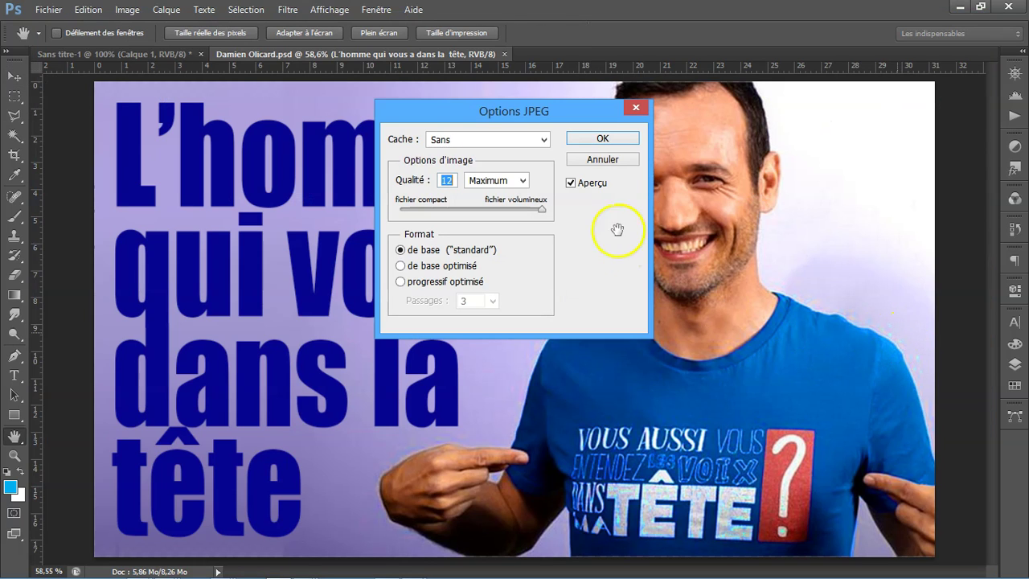
{"action": "left_click", "coordinate": [602, 138]}
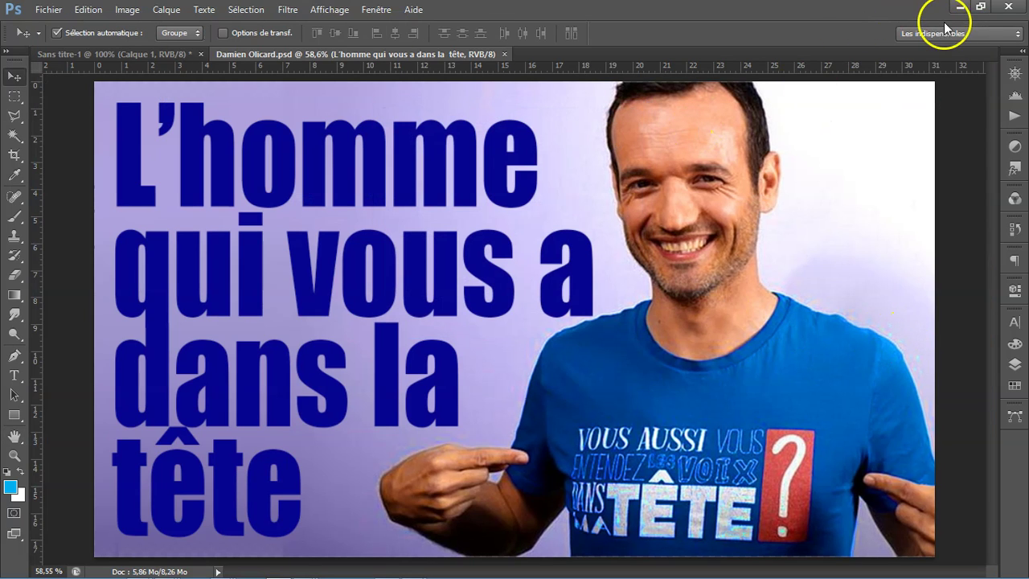
Step: Minimize Photoshop and place the PSD and JPEG icons together under the TRAVAUX (D) shortcut
{"action": "left_click", "coordinate": [961, 6]}
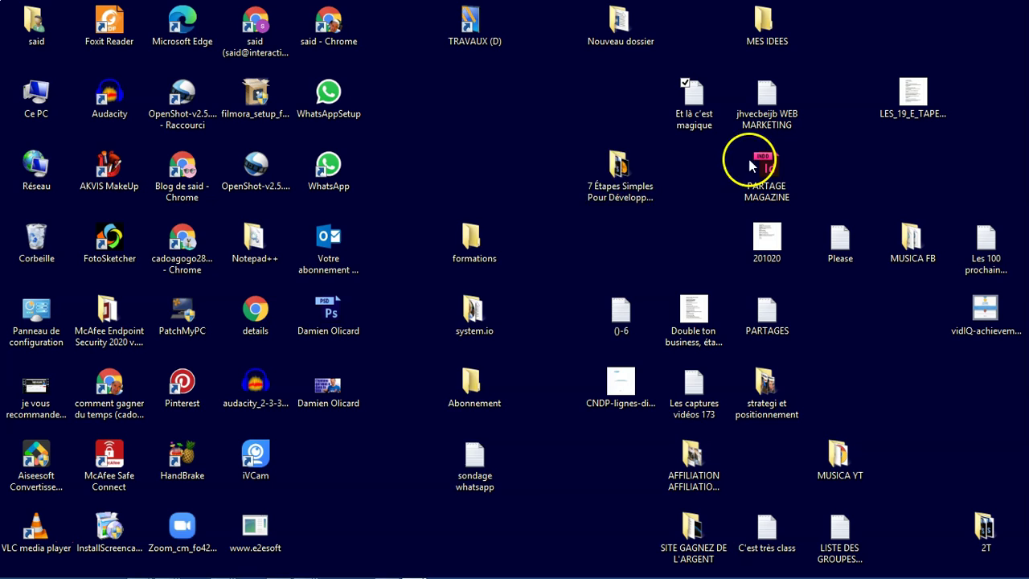
{"action": "left_click", "coordinate": [558, 505]}
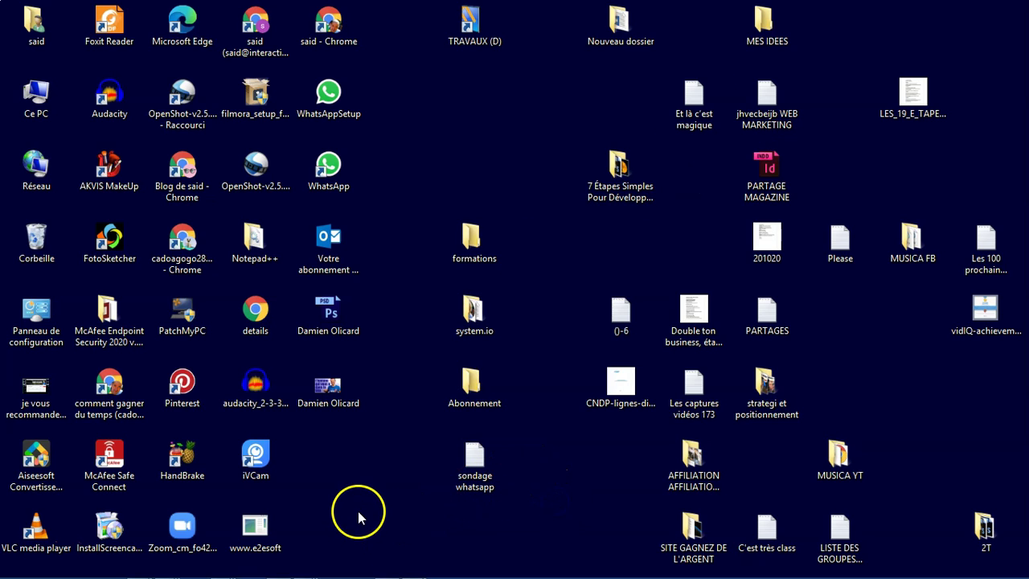
{"action": "left_click_drag", "start_coordinate": [325, 312], "coordinate": [482, 122]}
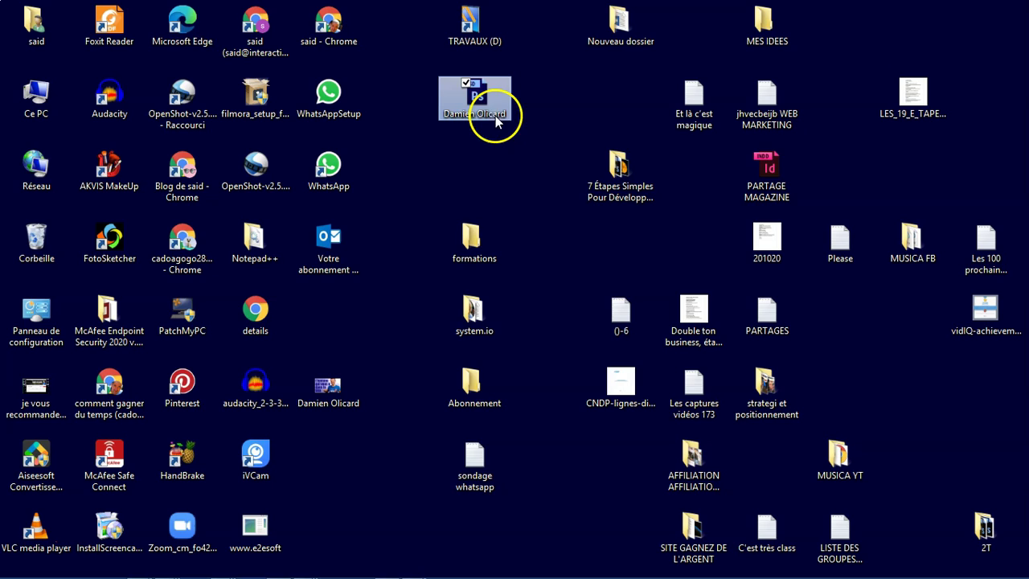
{"action": "left_click_drag", "start_coordinate": [484, 117], "coordinate": [469, 137]}
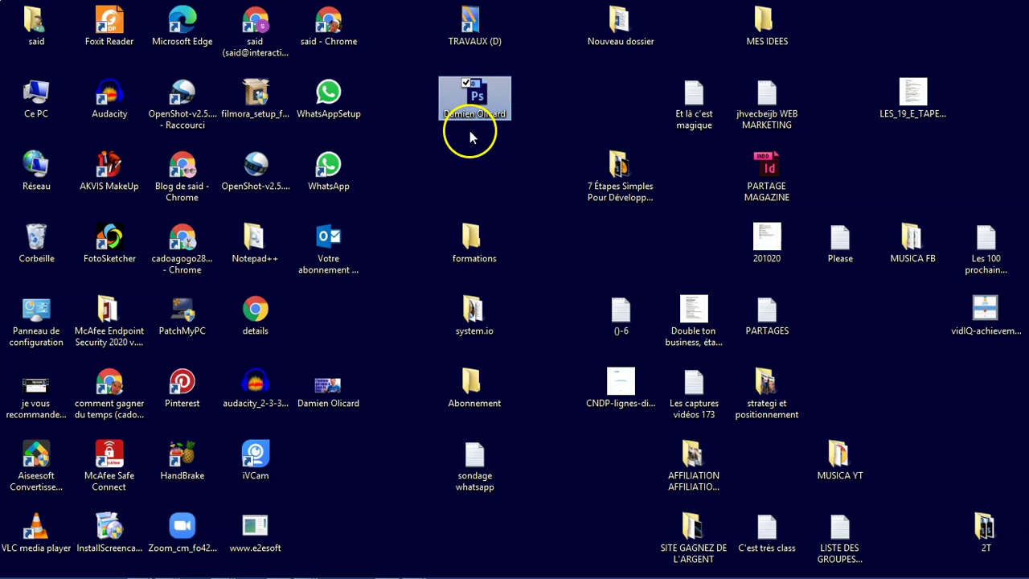
{"action": "mouse_move", "coordinate": [344, 390]}
{"action": "left_mouse_down"}
{"action": "mouse_move", "coordinate": [496, 251]}
{"action": "mouse_move", "coordinate": [495, 169]}
{"action": "left_mouse_up"}
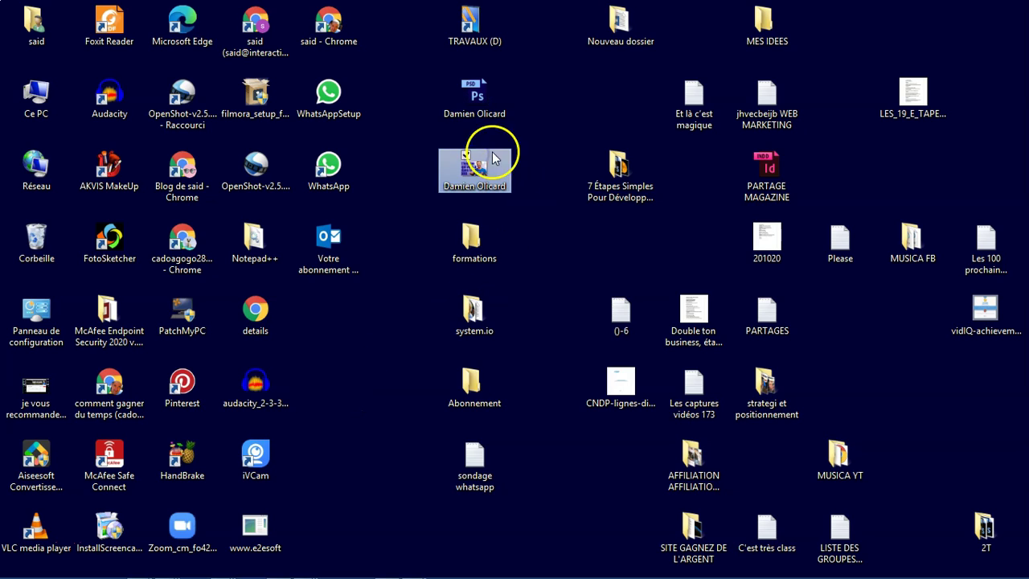
{"action": "left_click", "coordinate": [457, 165]}
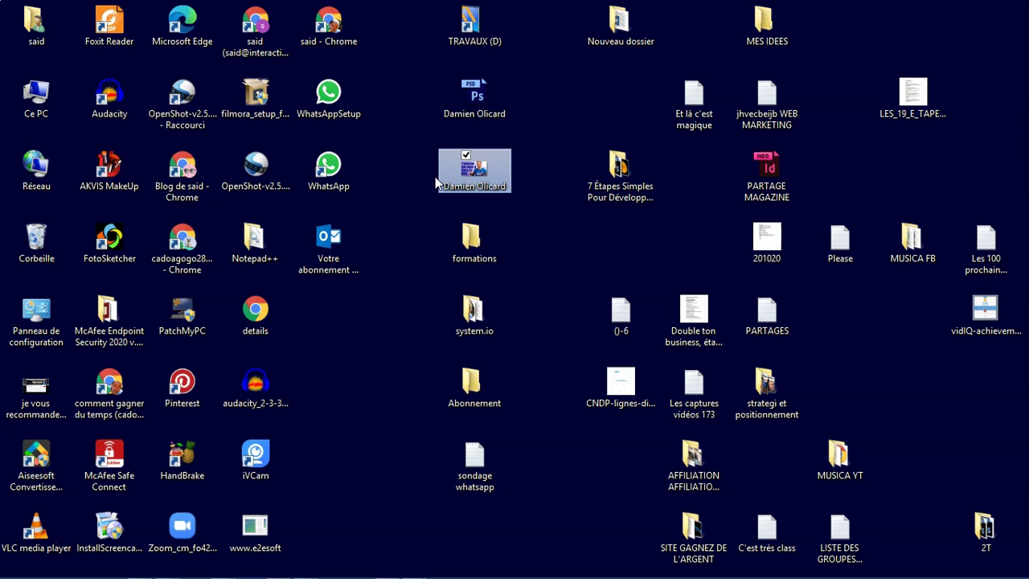
{"action": "left_click_drag", "start_coordinate": [438, 183], "coordinate": [447, 189]}
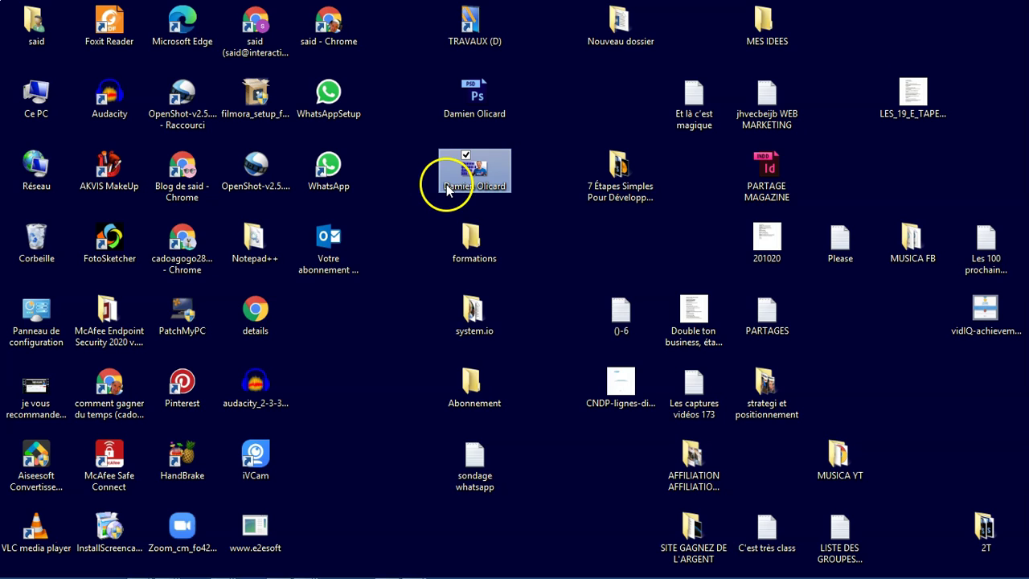
{"action": "left_click_drag", "start_coordinate": [447, 189], "coordinate": [477, 143]}
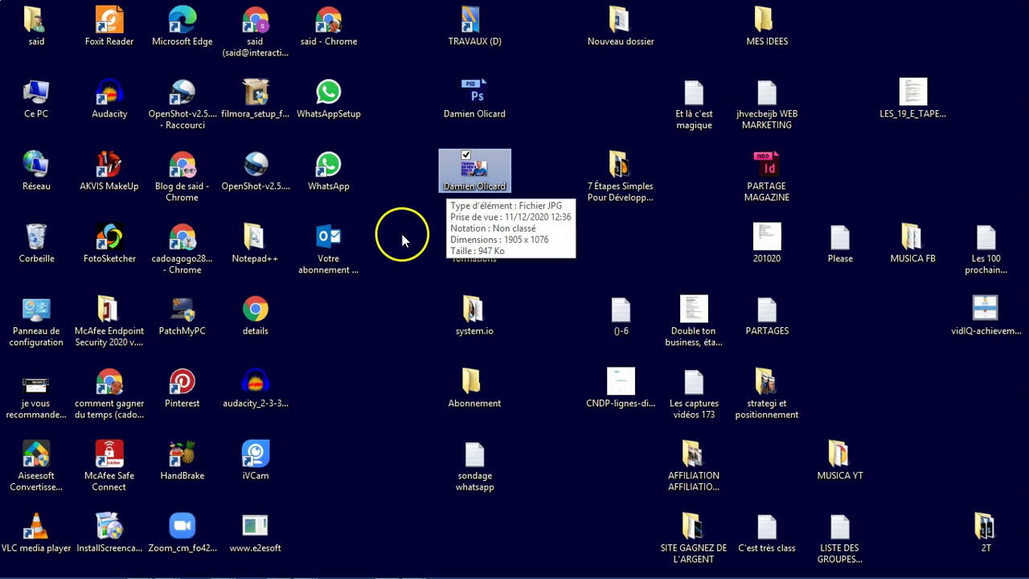